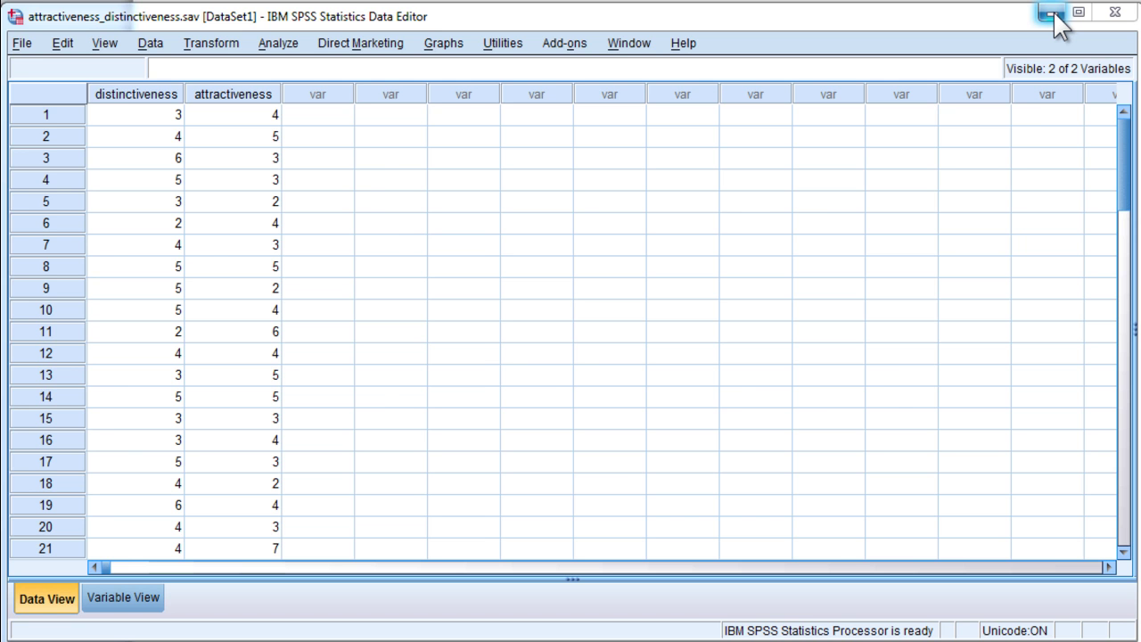
- Open the Simple Scatter definition dialog from Graphs > Legacy Dialogs > Scatter/Dot
click(1055, 14)
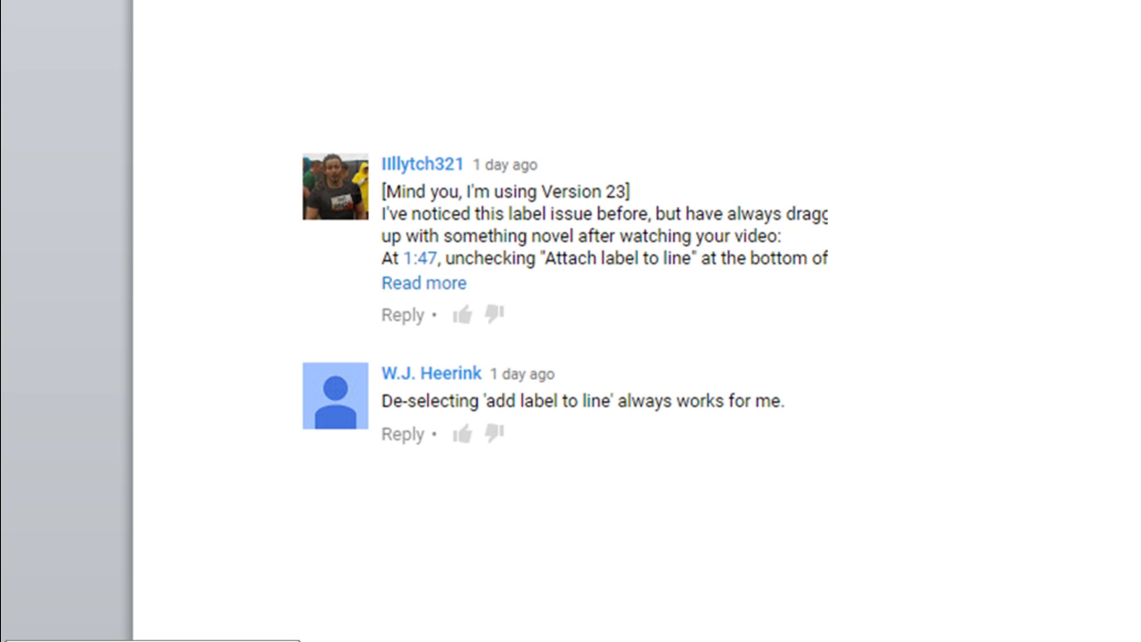
key(alt+Tab)
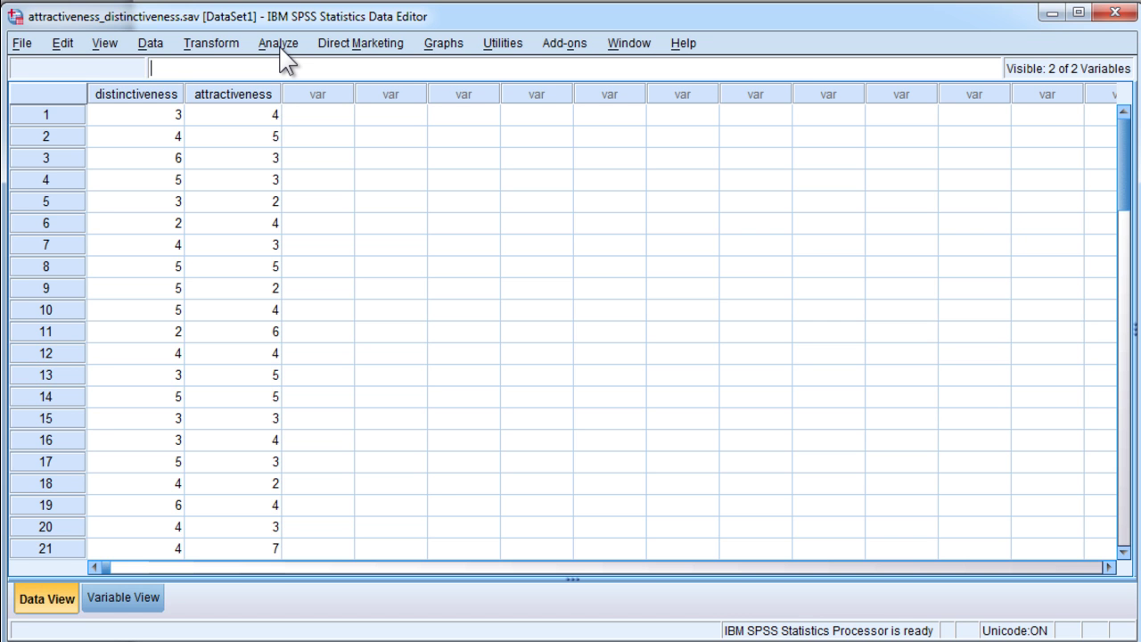
click(436, 47)
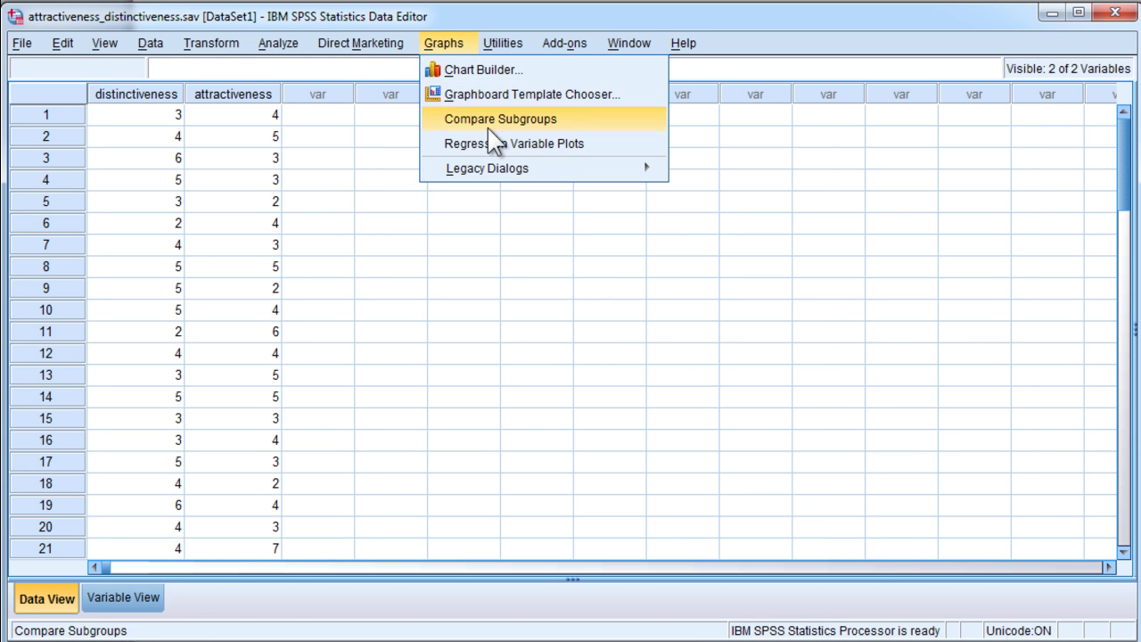
mouse_move(567, 171)
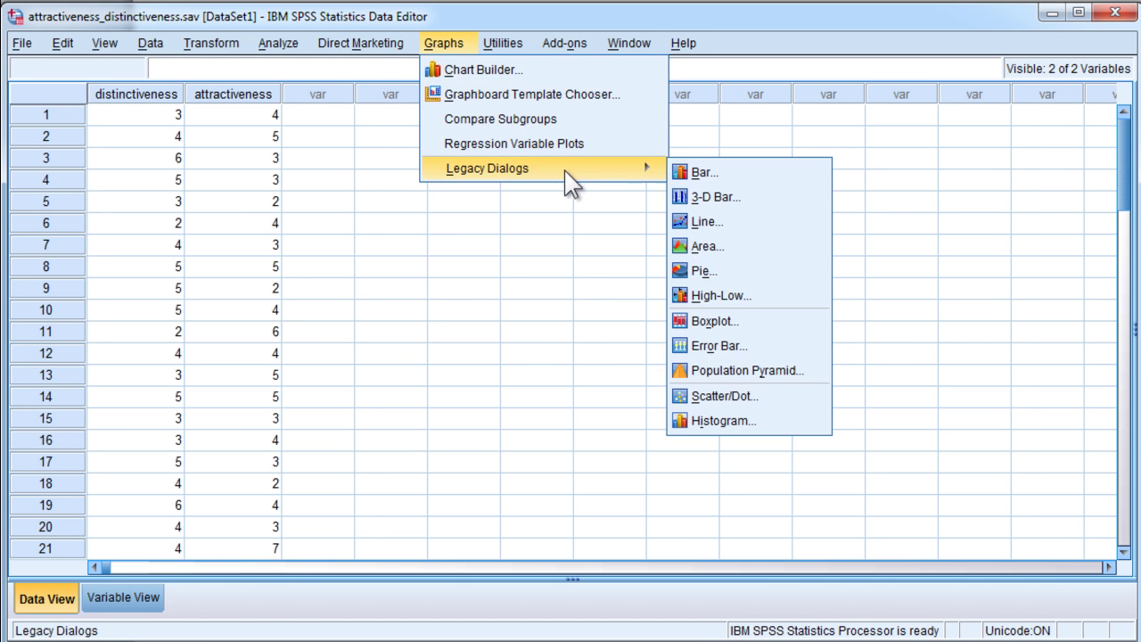
click(715, 398)
click(466, 297)
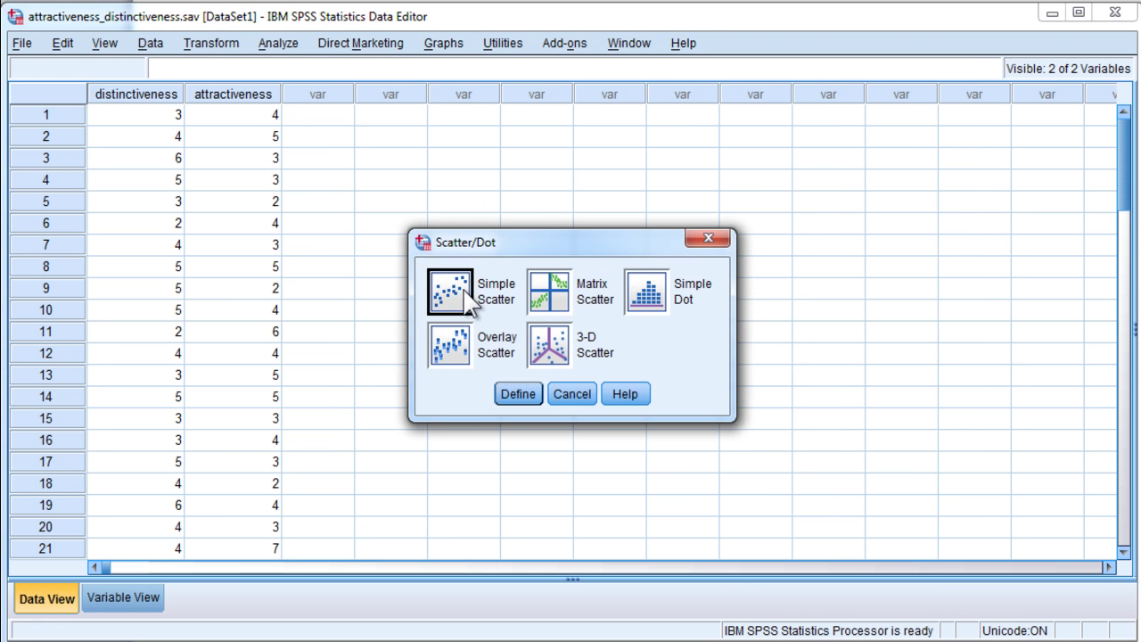
click(518, 395)
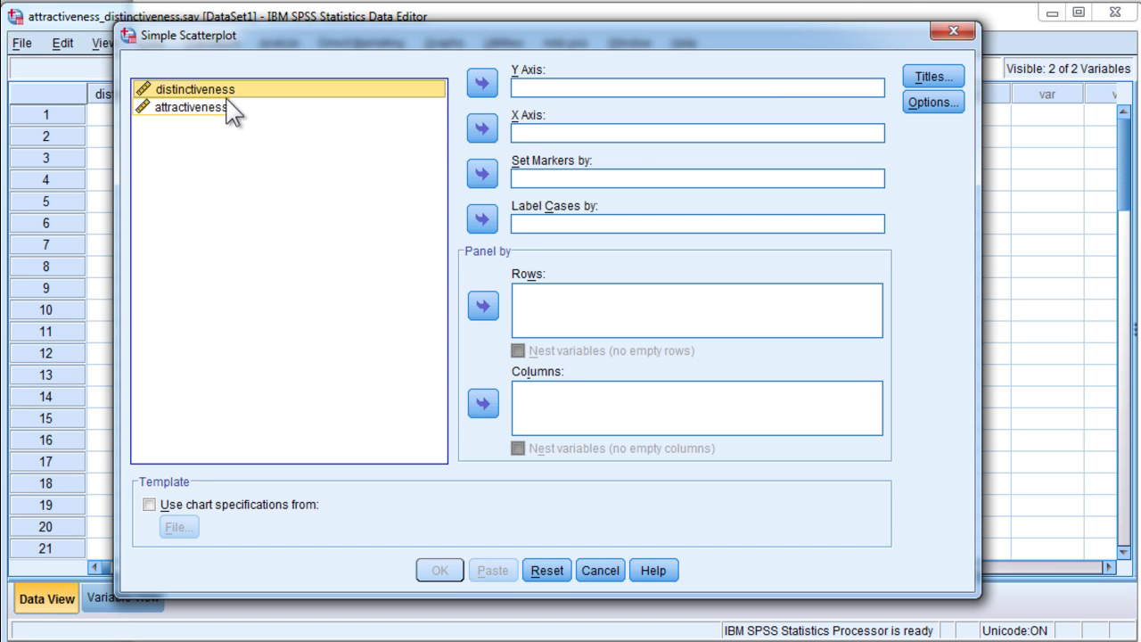
- Put distinctiveness on the X axis and attractiveness on the Y axis, then create the scatterplot
click(483, 130)
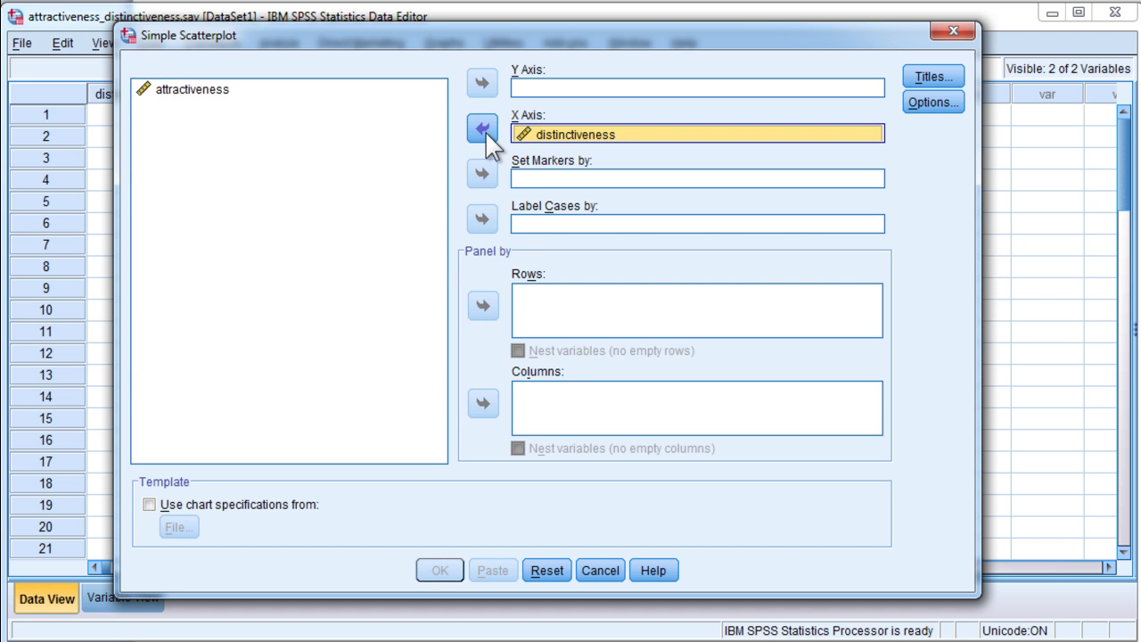
click(214, 95)
click(482, 84)
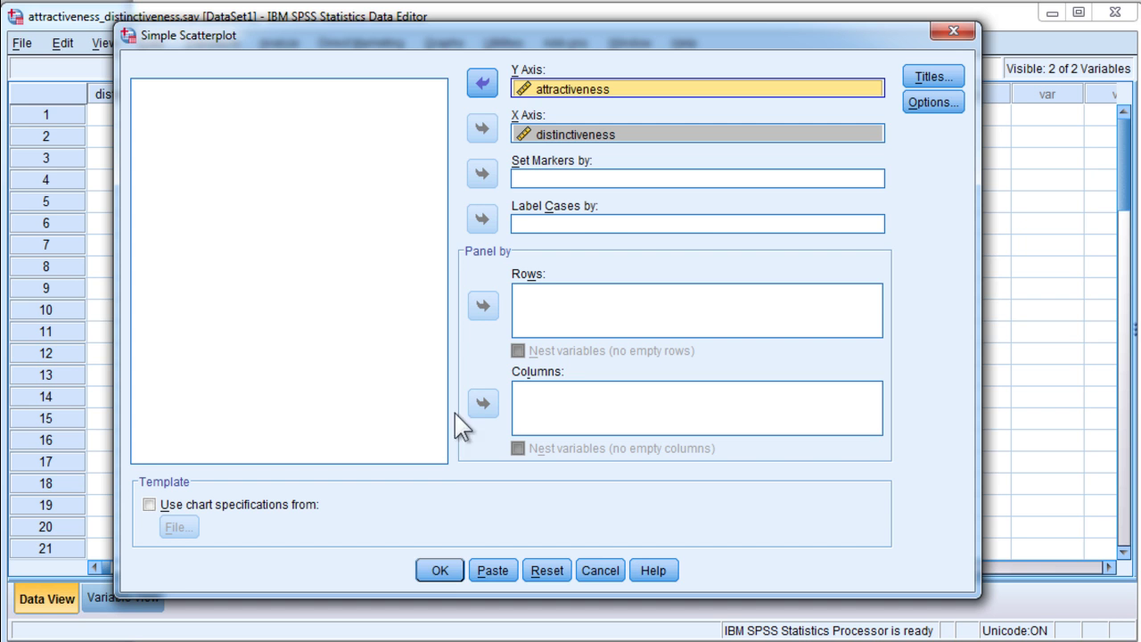
click(440, 572)
click(441, 572)
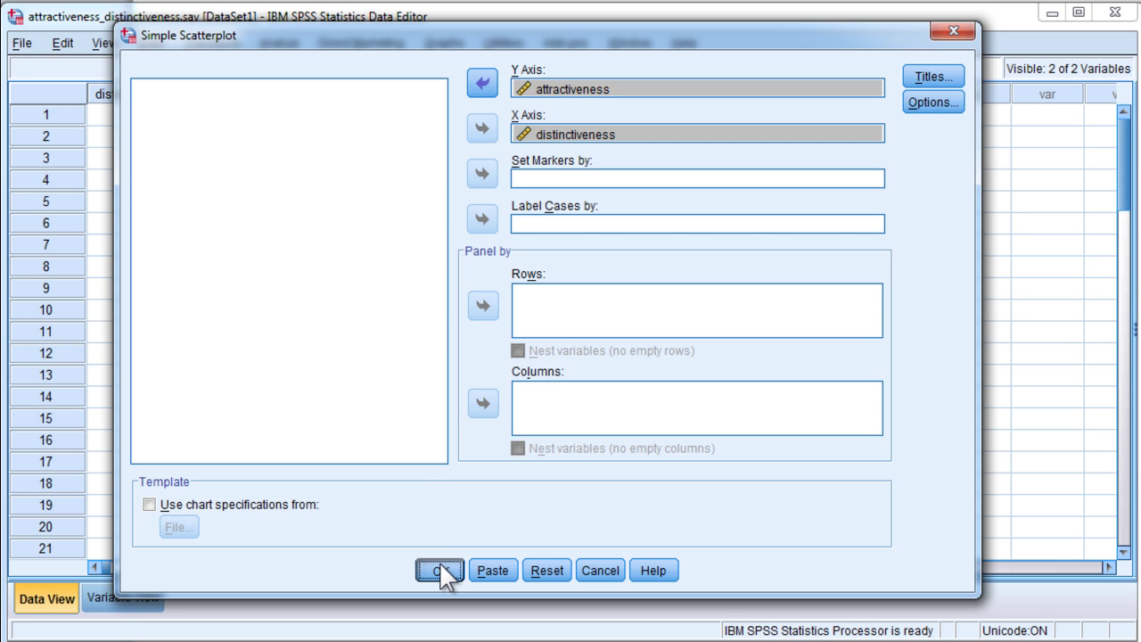
click(581, 139)
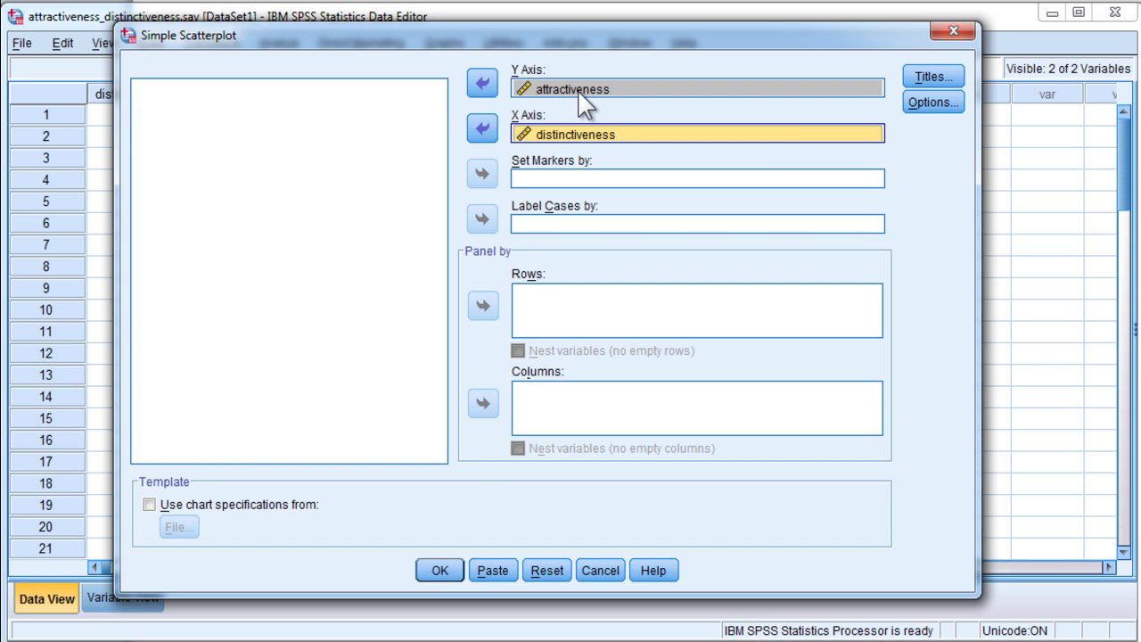
click(579, 91)
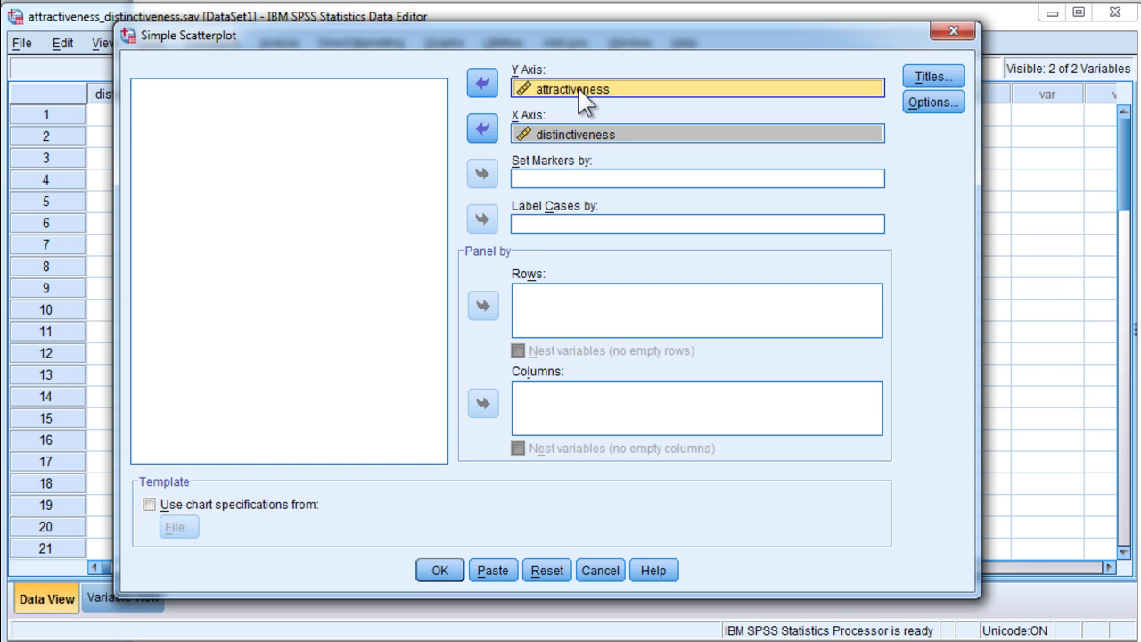
click(437, 569)
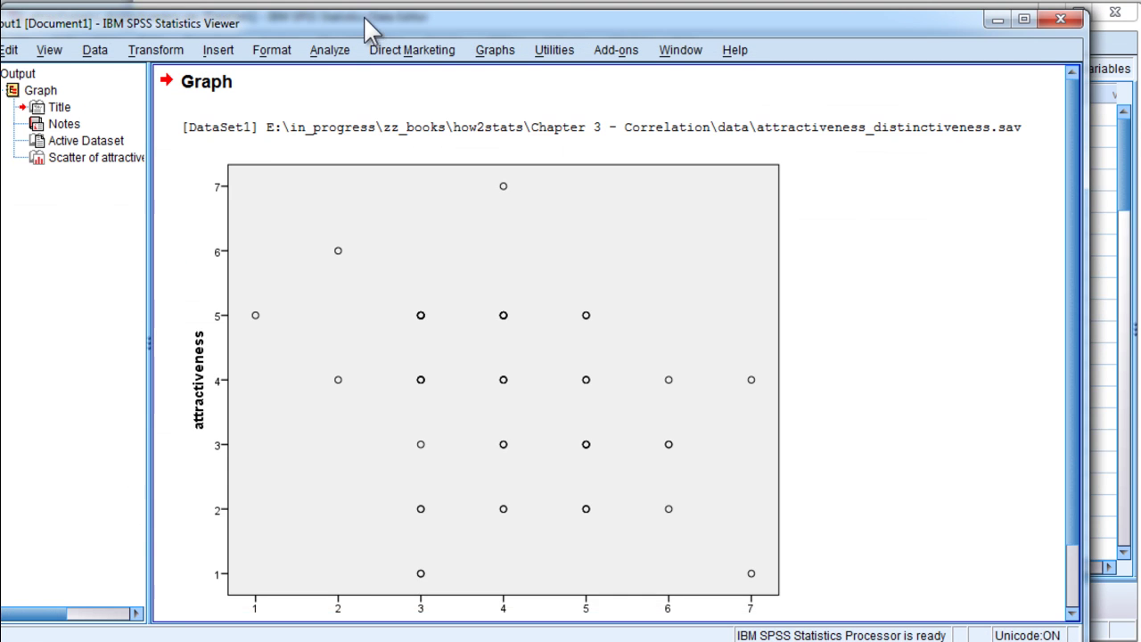
- Open the scatterplot in Chart Editor and make the plot area's fill and border transparent
double_click(370, 31)
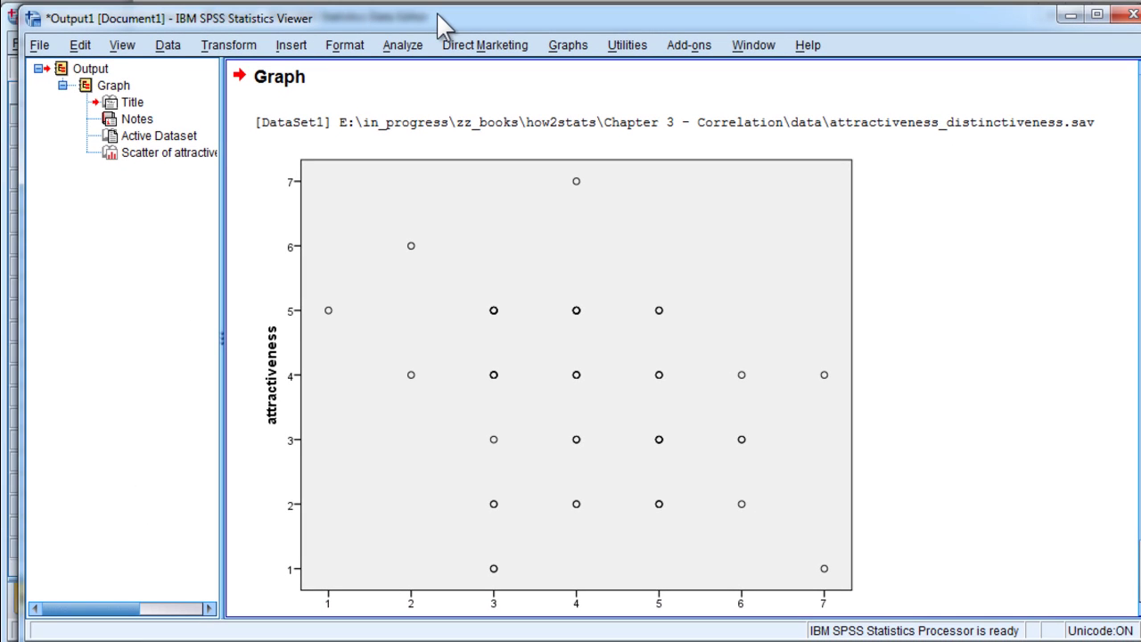
click(813, 337)
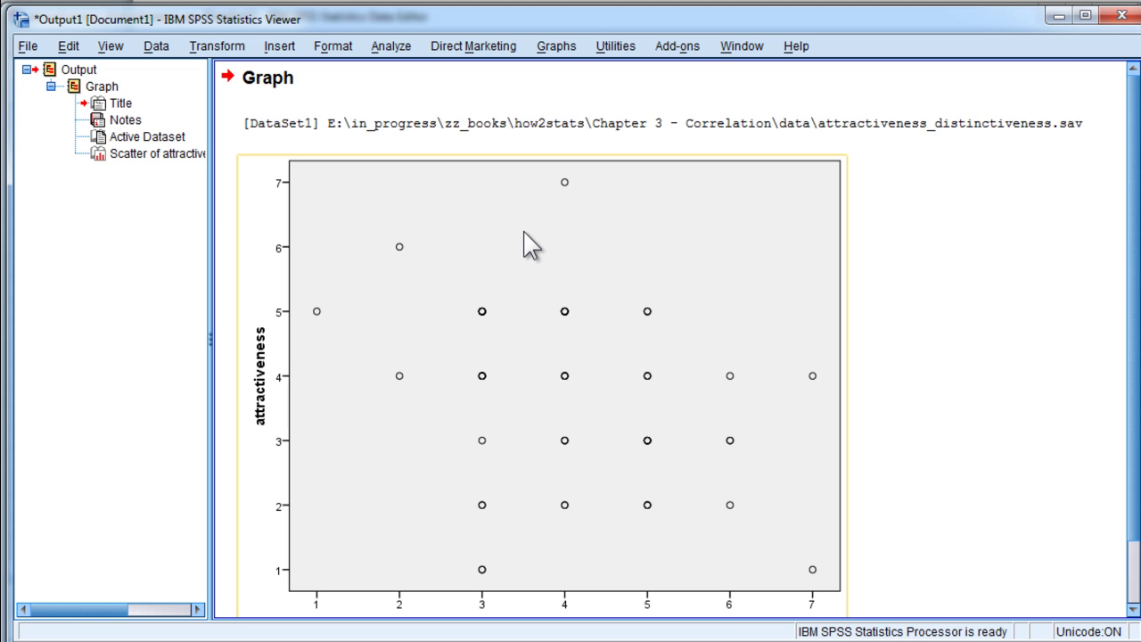
double_click(522, 234)
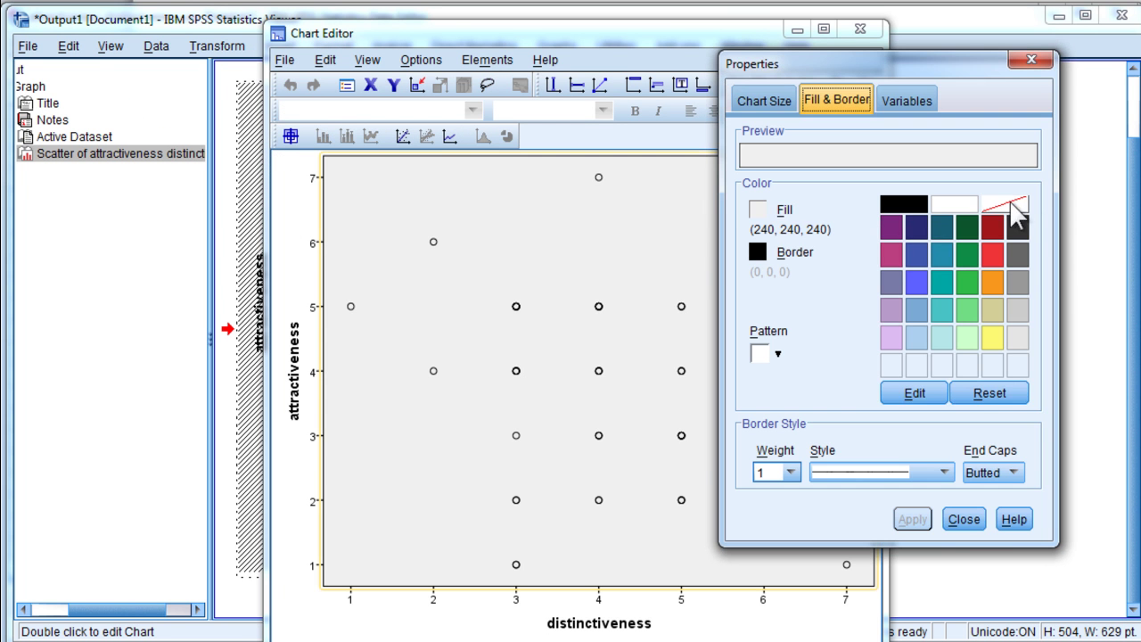
click(1021, 203)
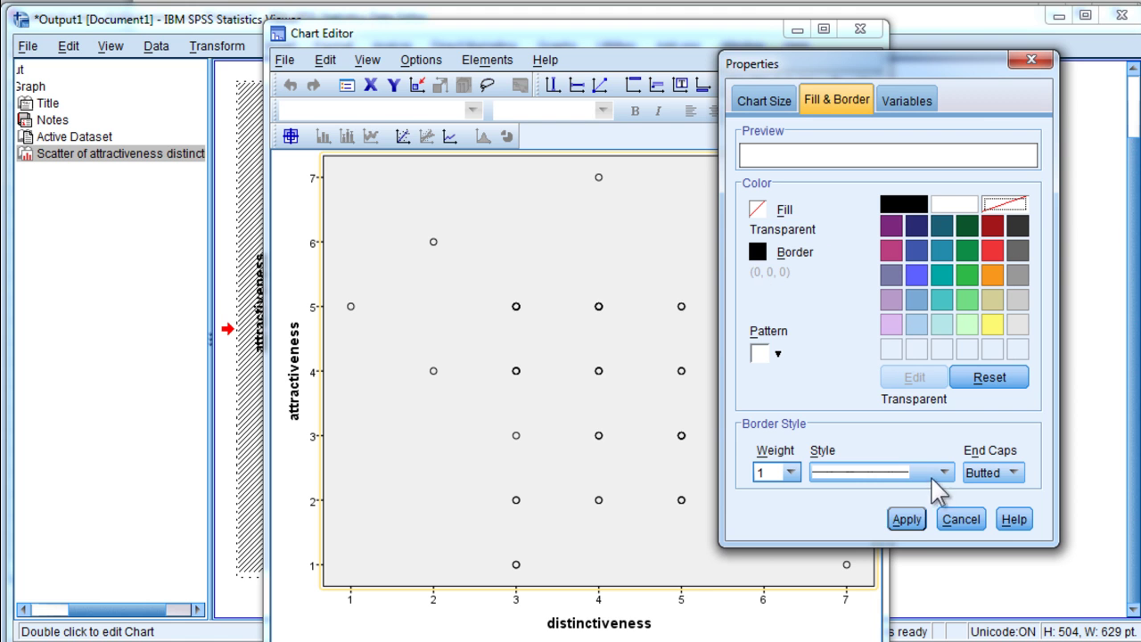
click(907, 521)
click(759, 253)
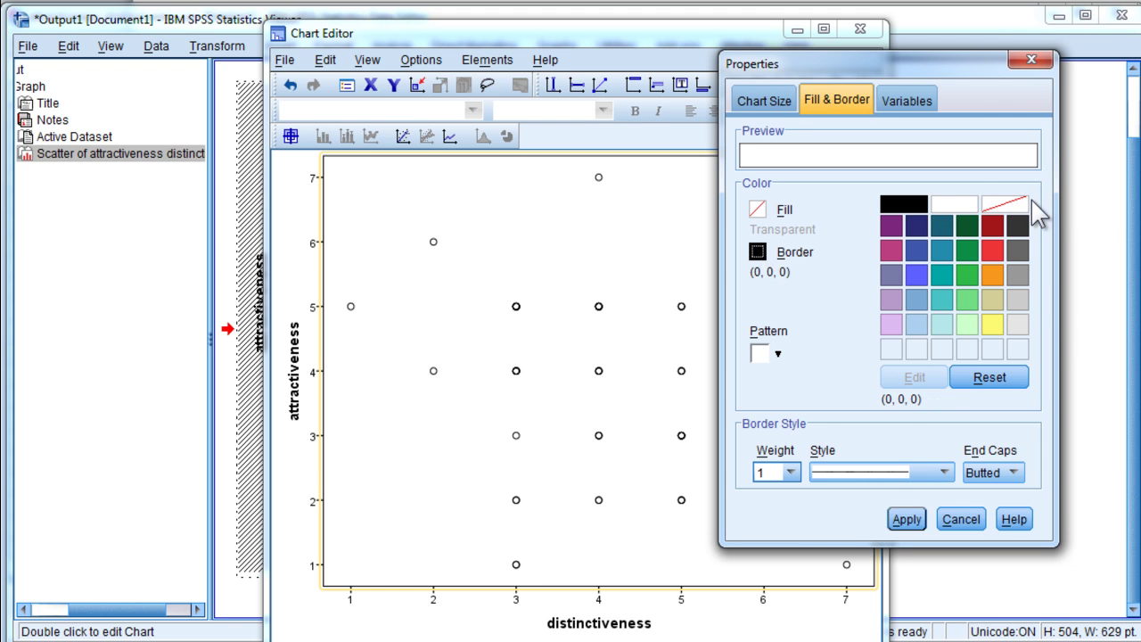
click(1021, 204)
click(905, 518)
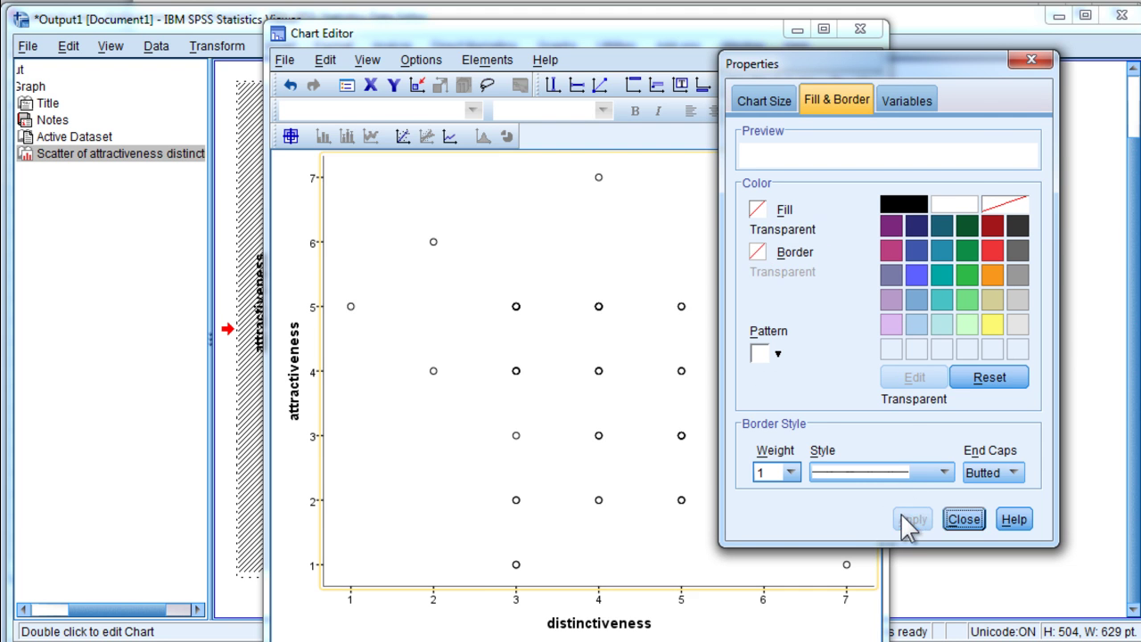
- Set the x-axis and y-axis tick numbers to text size 14
click(516, 603)
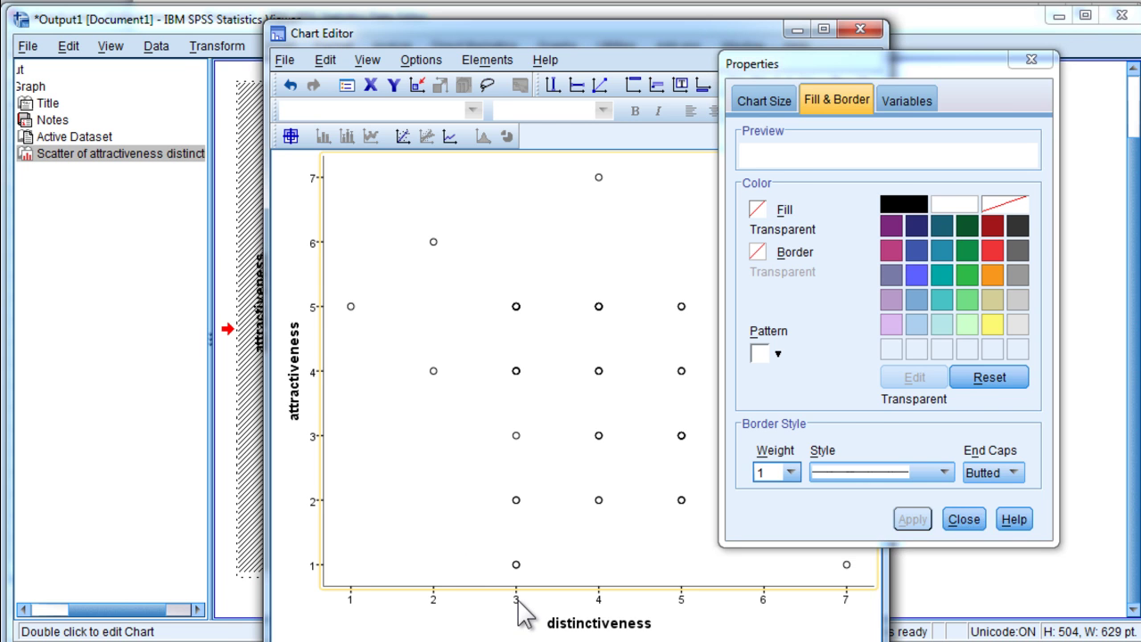
click(901, 325)
click(876, 415)
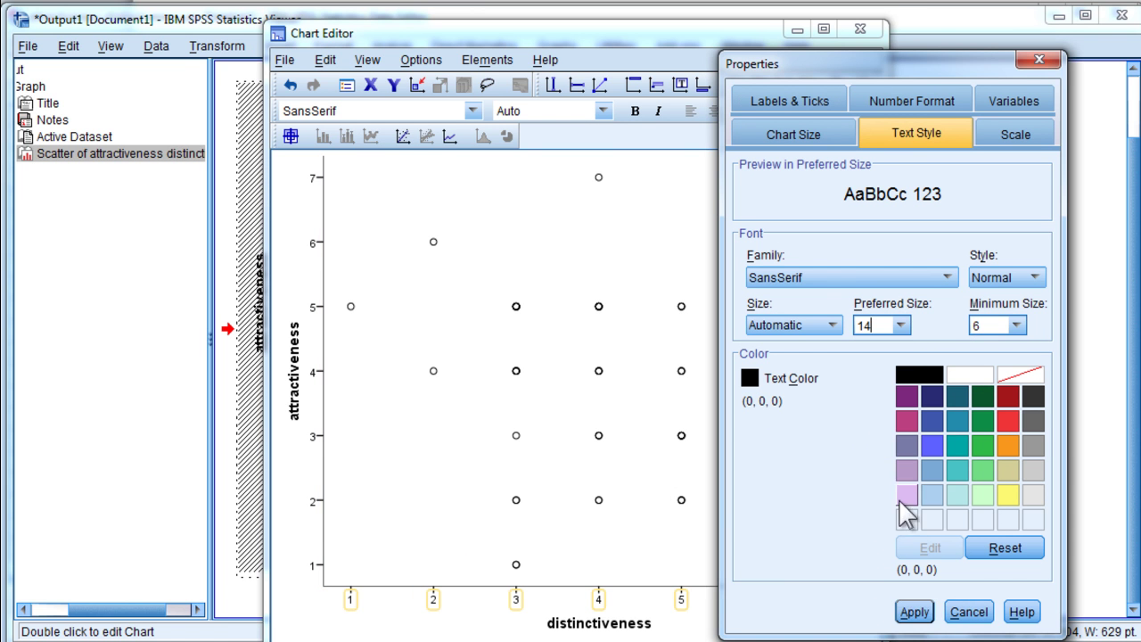
click(920, 612)
click(316, 369)
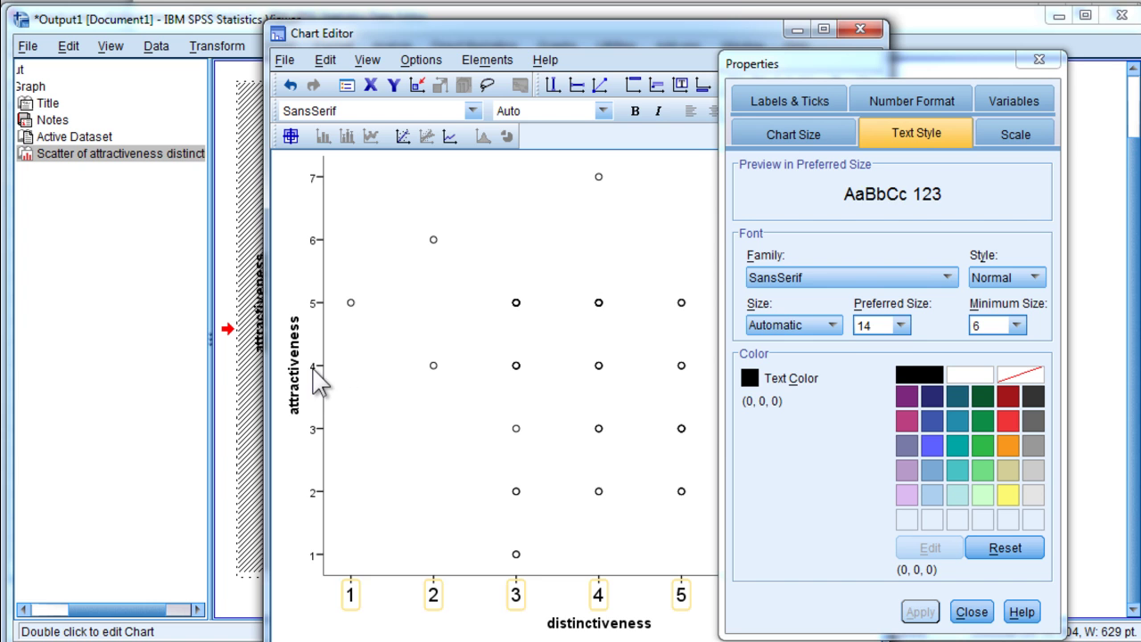
click(900, 325)
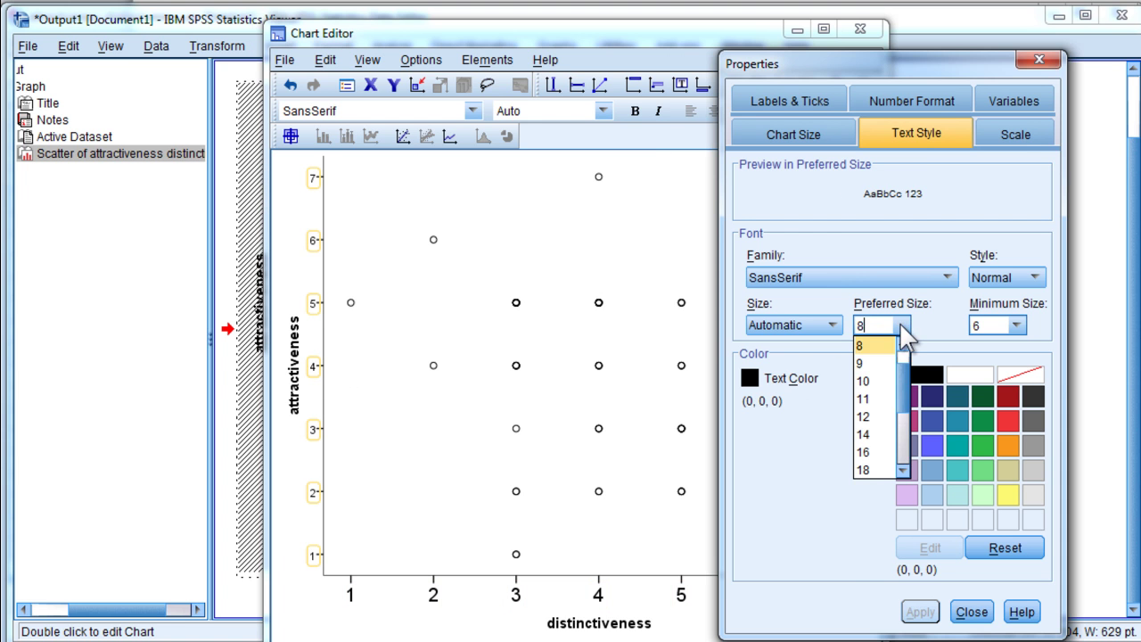
click(878, 431)
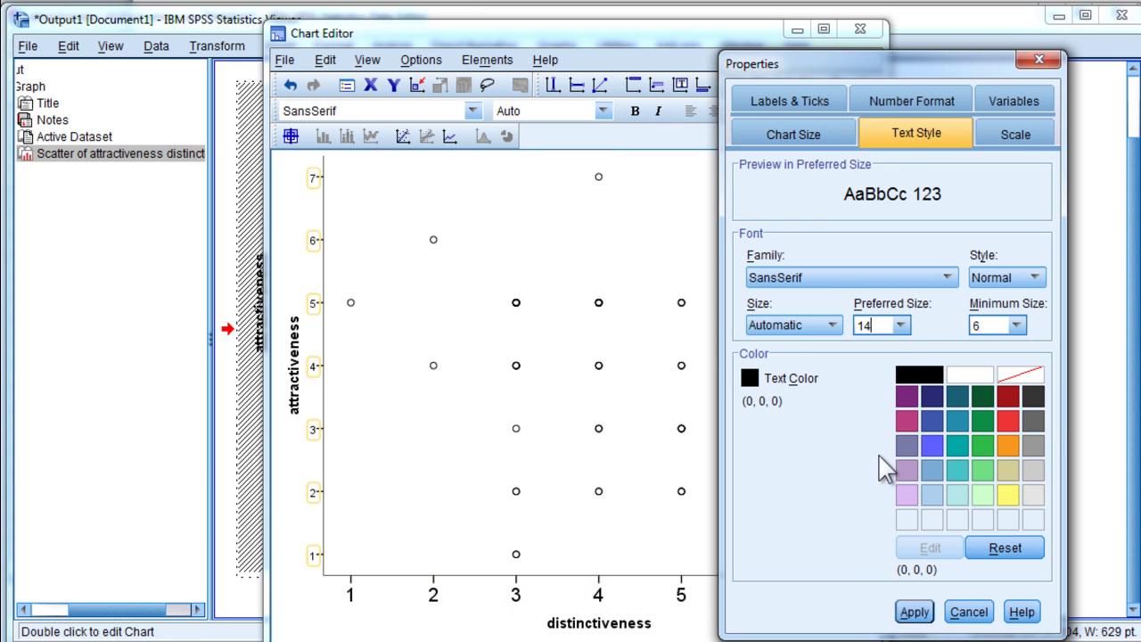
click(913, 612)
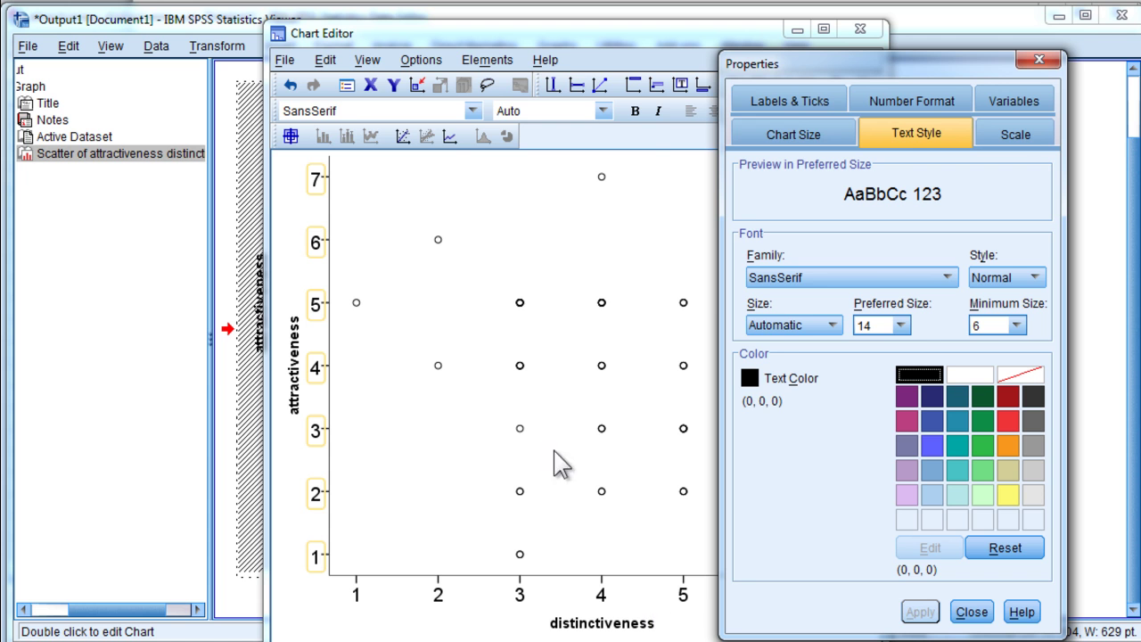
- Set the chart width to 350 points in the Chart Size properties
click(783, 125)
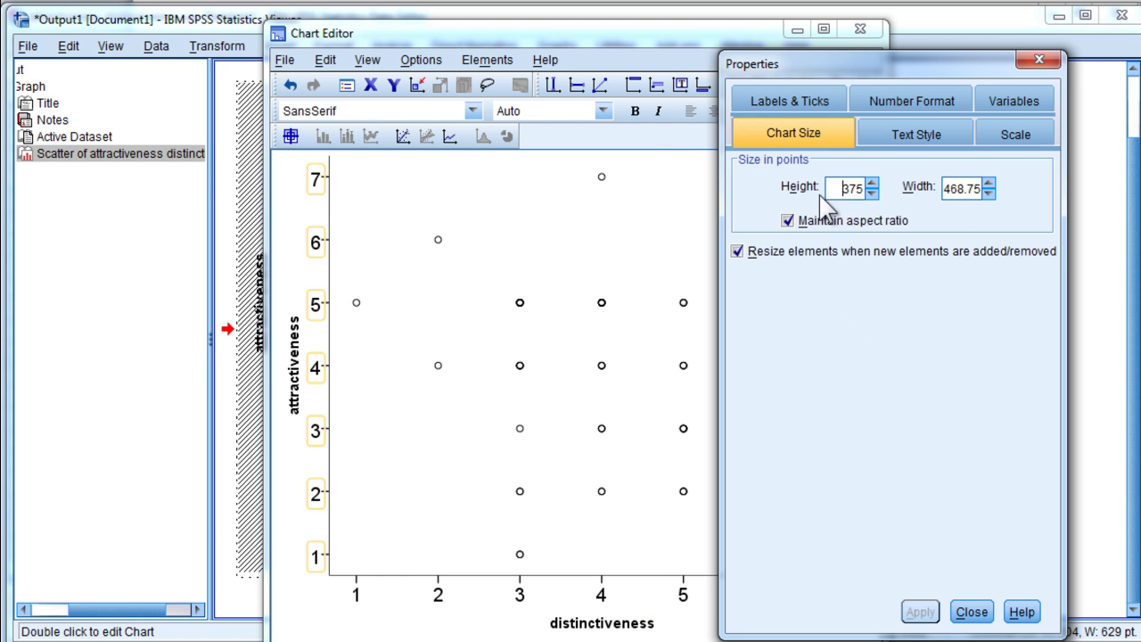
double_click(855, 189)
text(350)
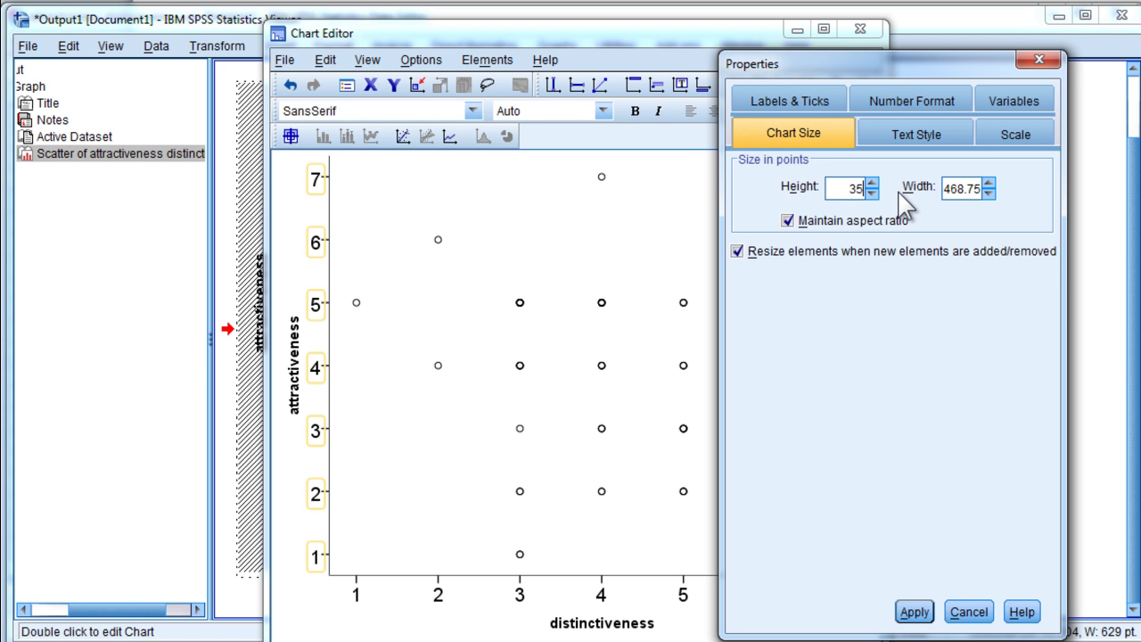
double_click(961, 189)
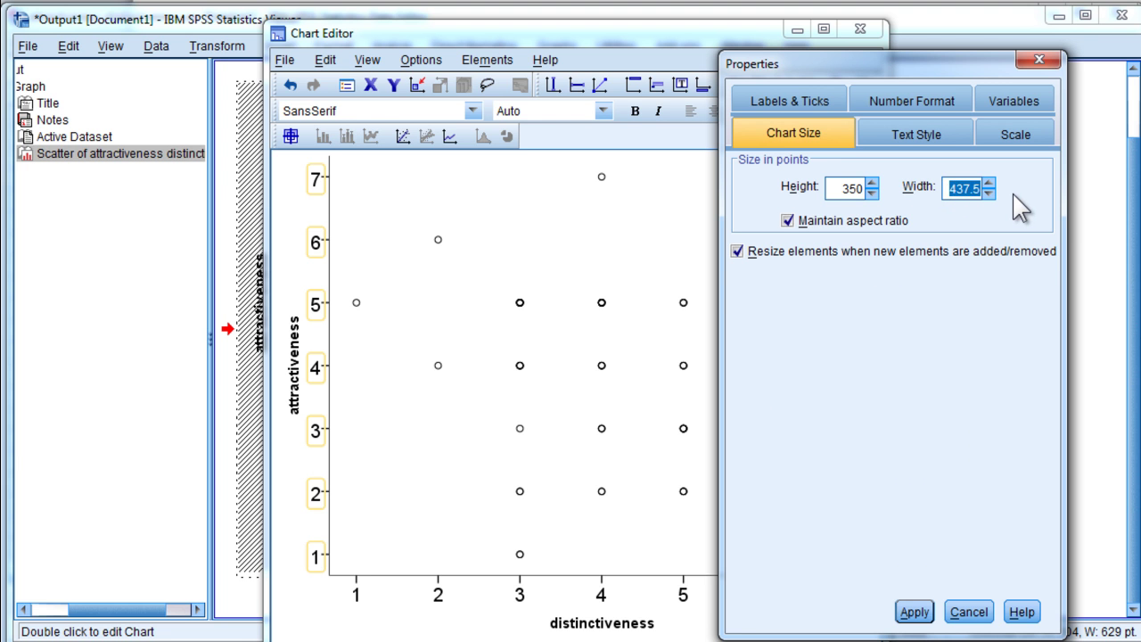
text(350)
click(907, 613)
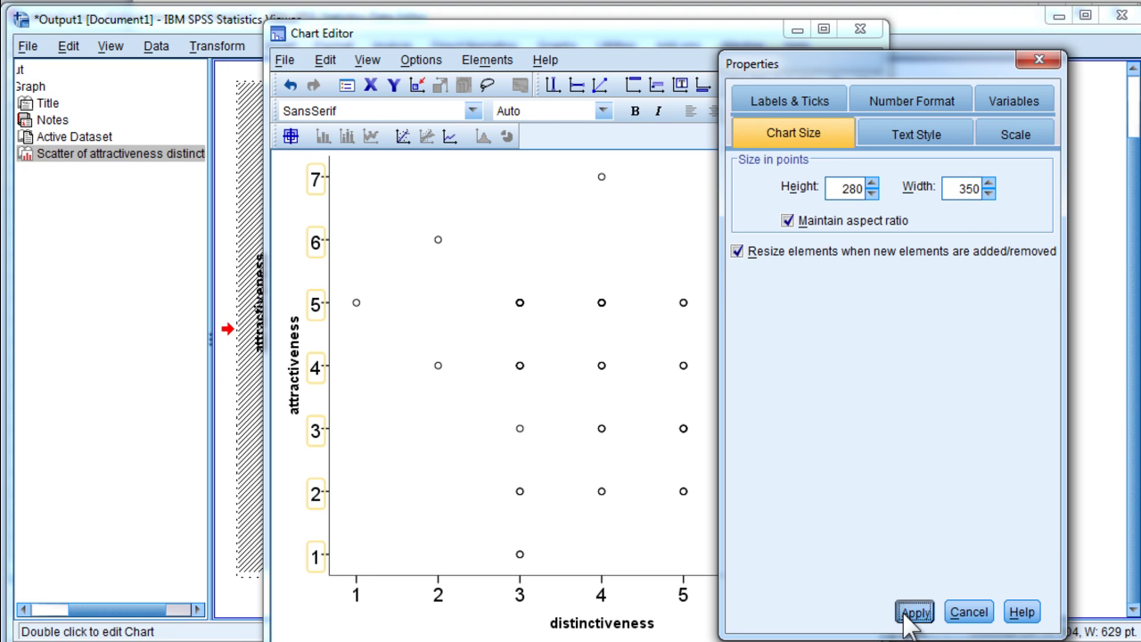
click(970, 611)
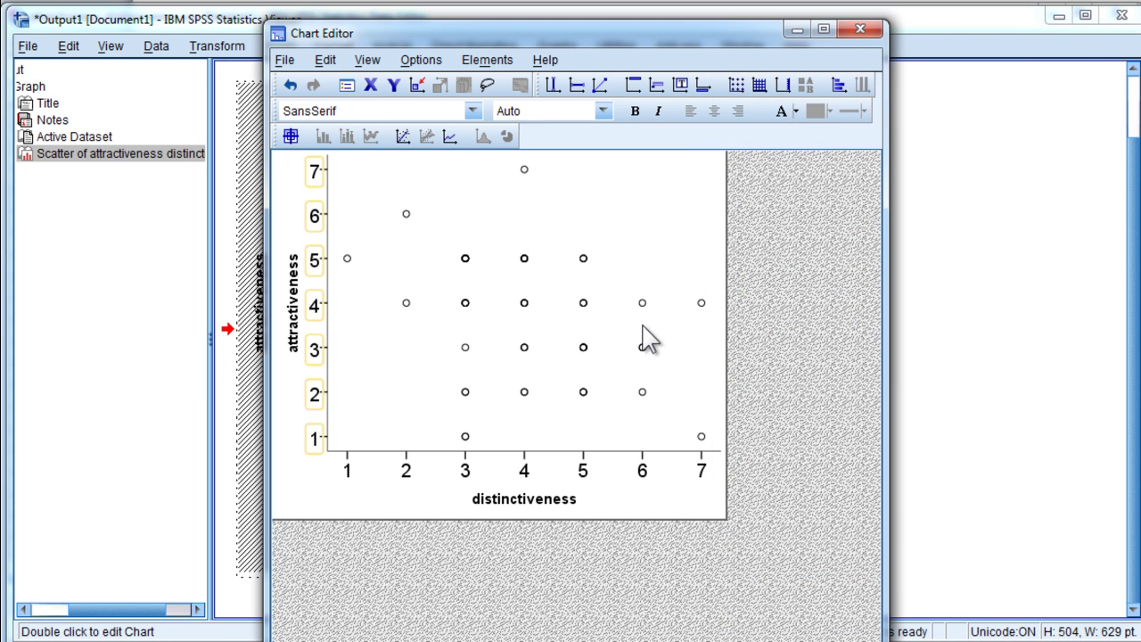
- Turn off Maintain aspect ratio, set the height to 350 points, and close Chart Editor
double_click(504, 259)
click(764, 98)
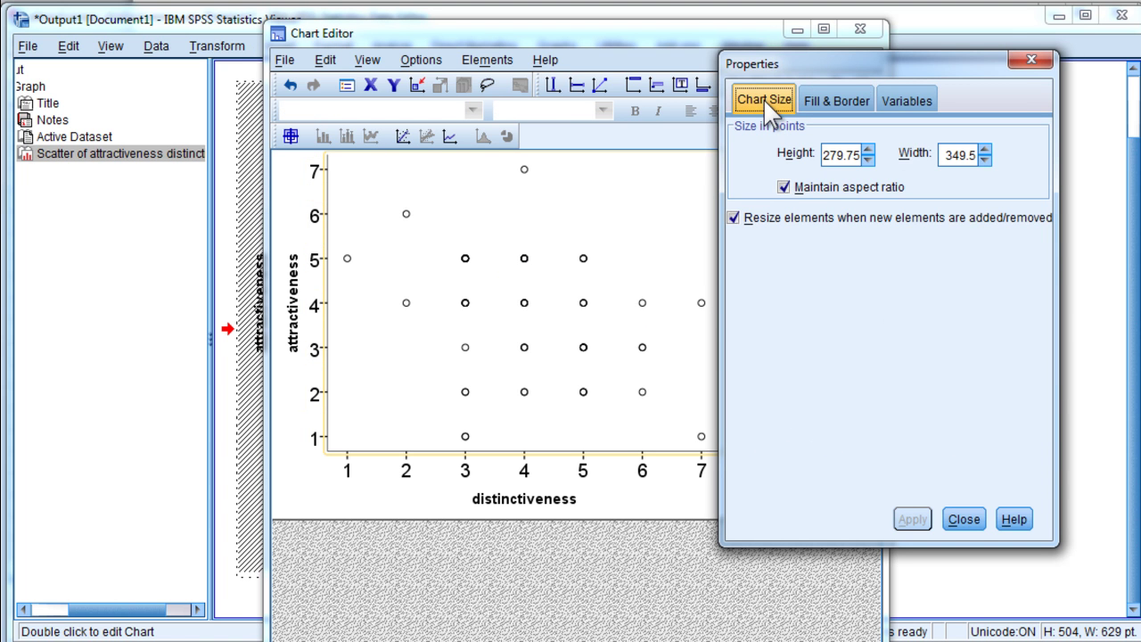
click(855, 191)
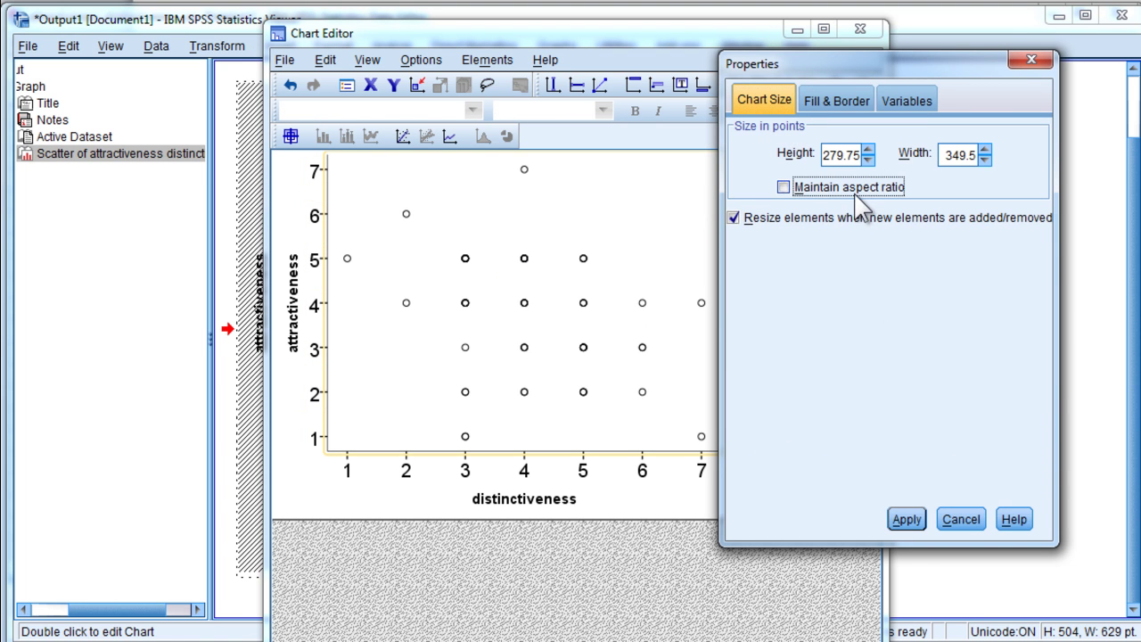
double_click(830, 157)
text(350)
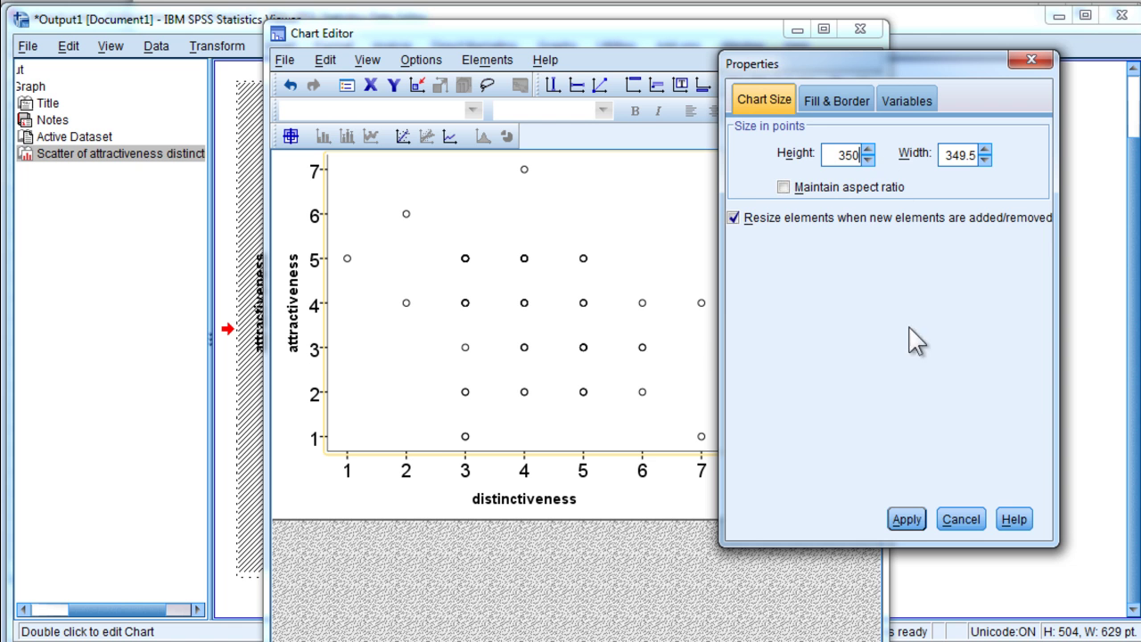
click(906, 519)
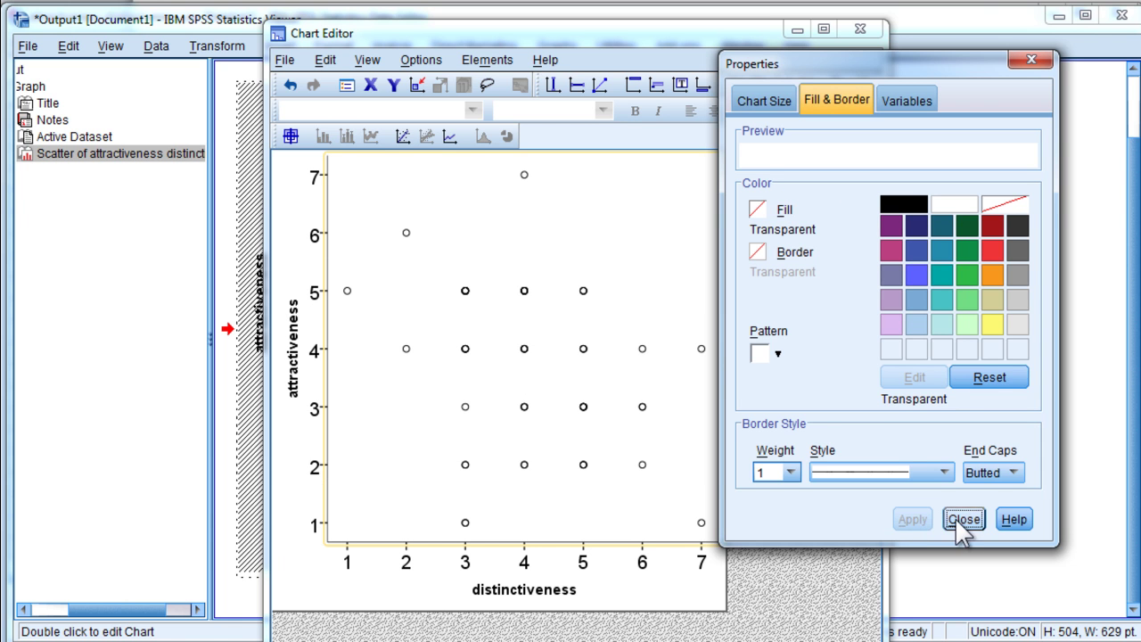
click(963, 519)
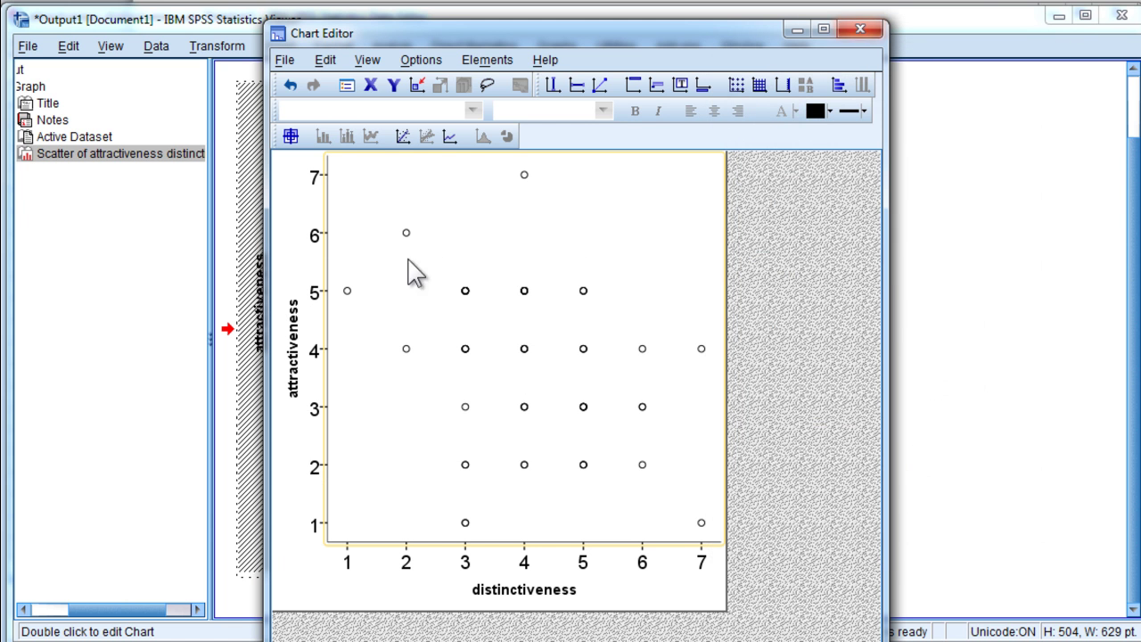
click(862, 30)
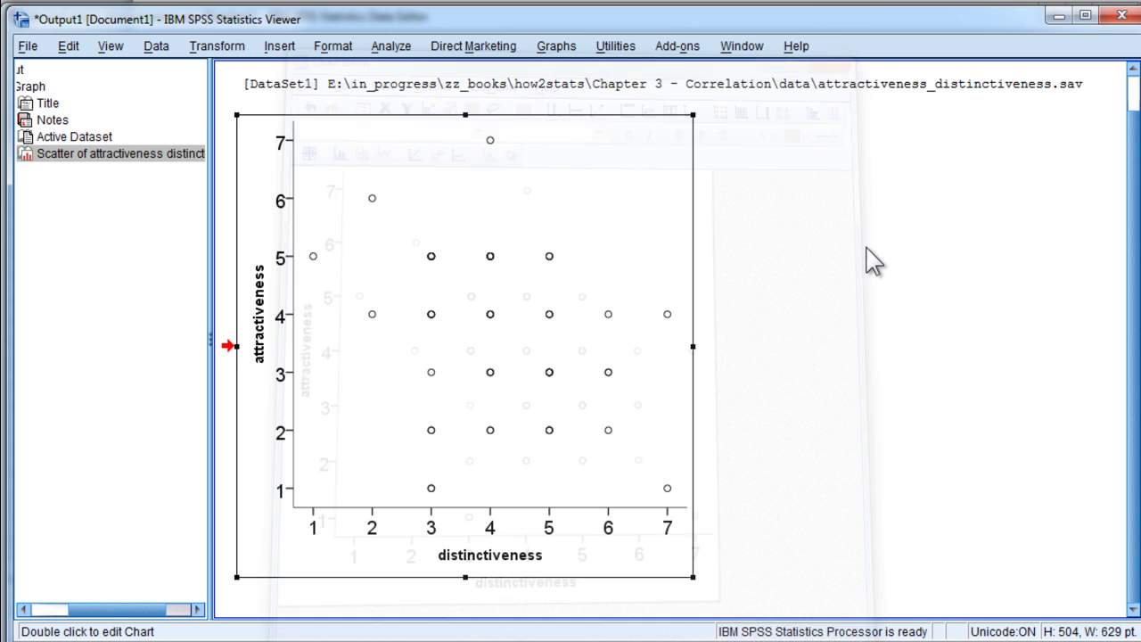
click(872, 266)
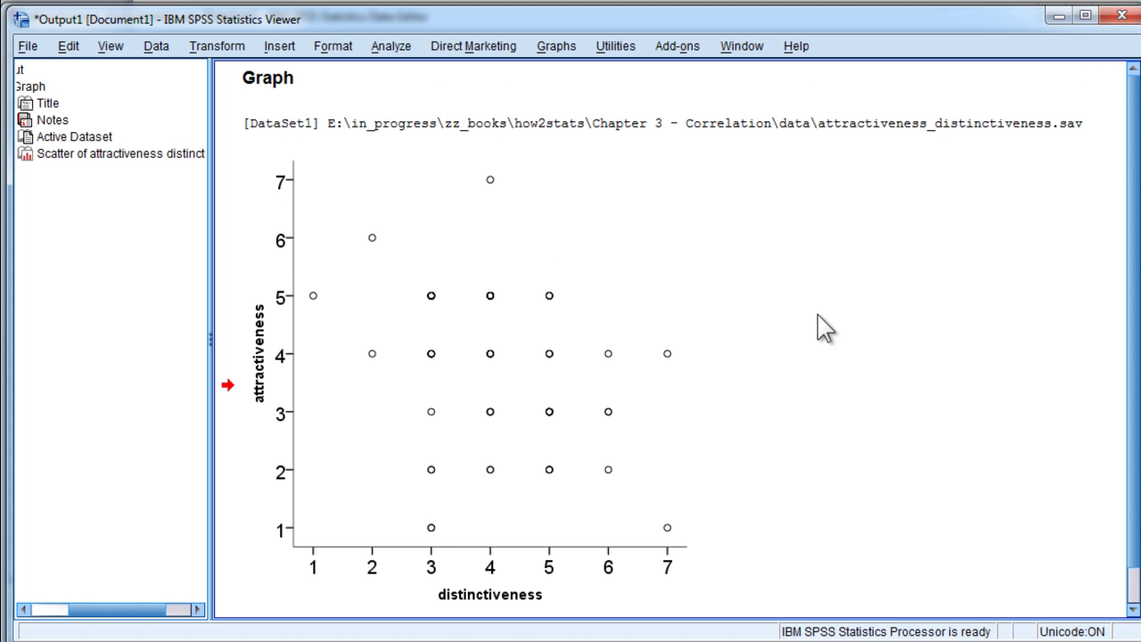
- Add a linear fit line at Total with no label attached to the line
click(424, 354)
double_click(426, 354)
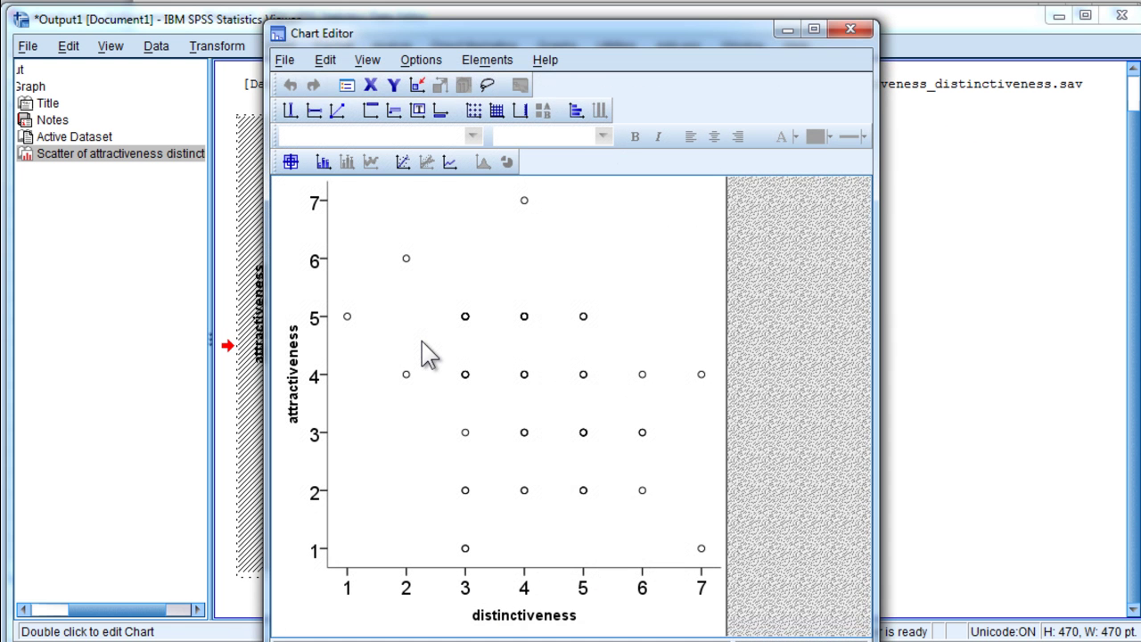
click(405, 166)
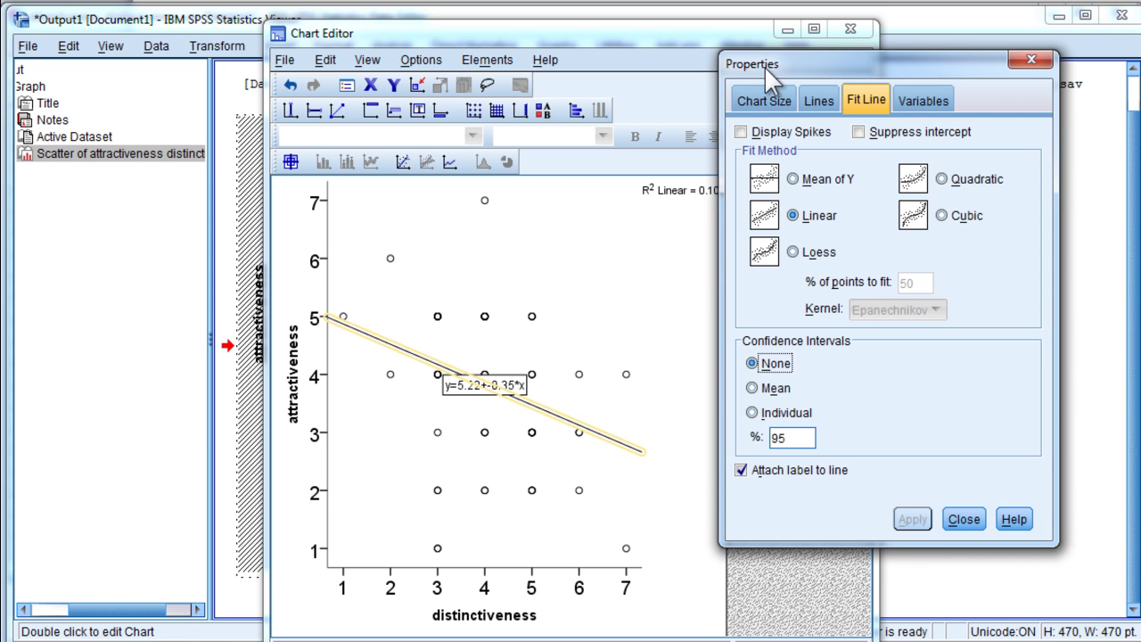
drag(764, 66, 851, 79)
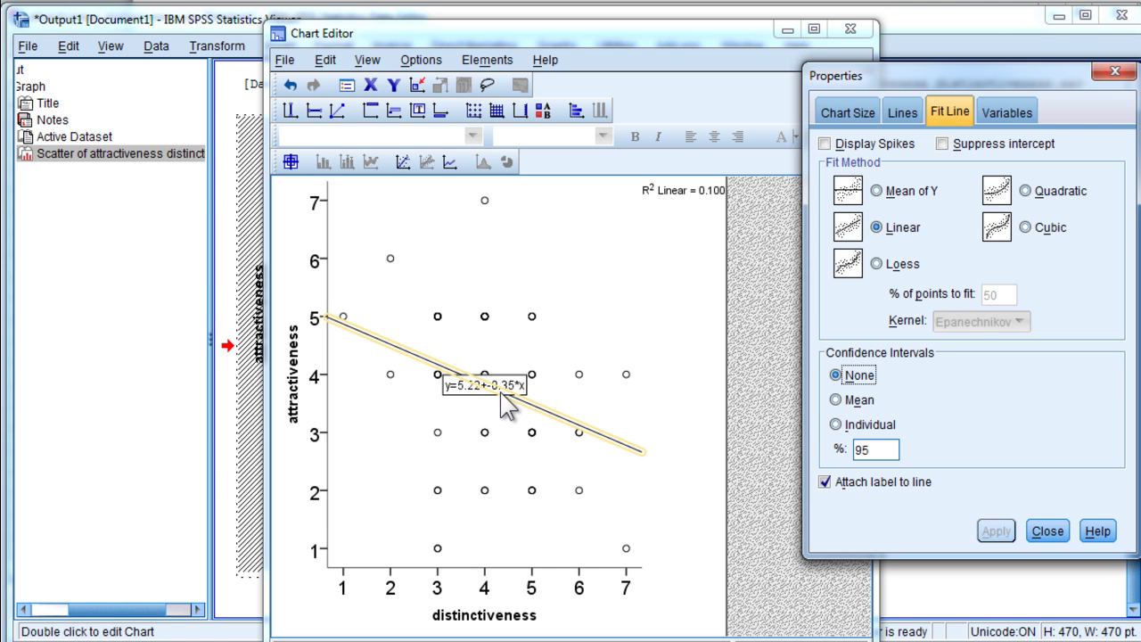
click(826, 483)
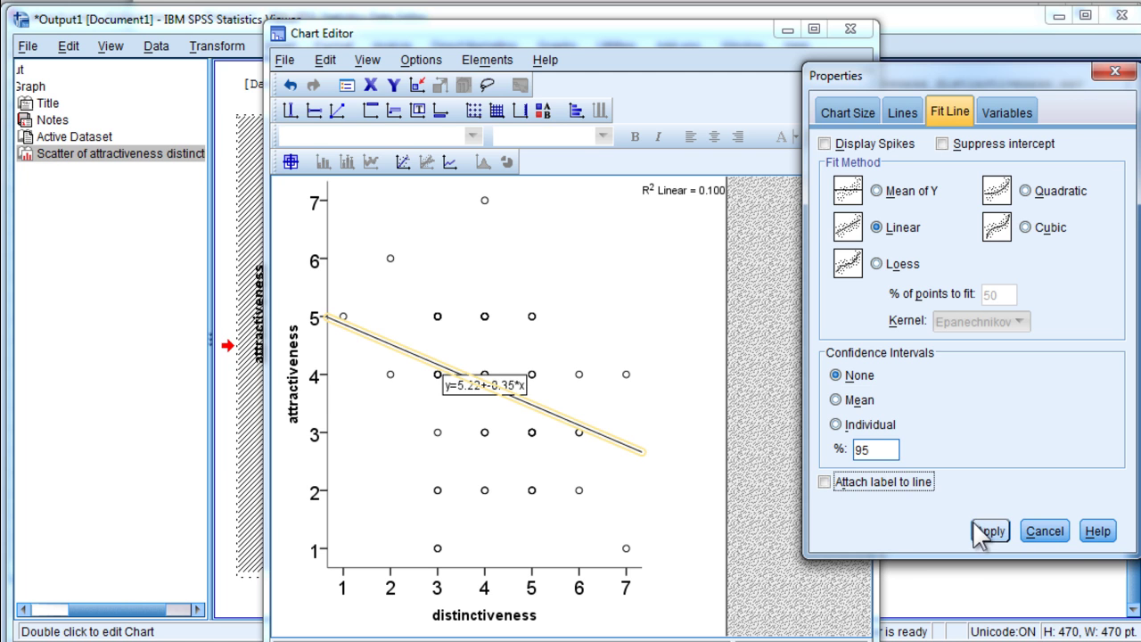
click(988, 531)
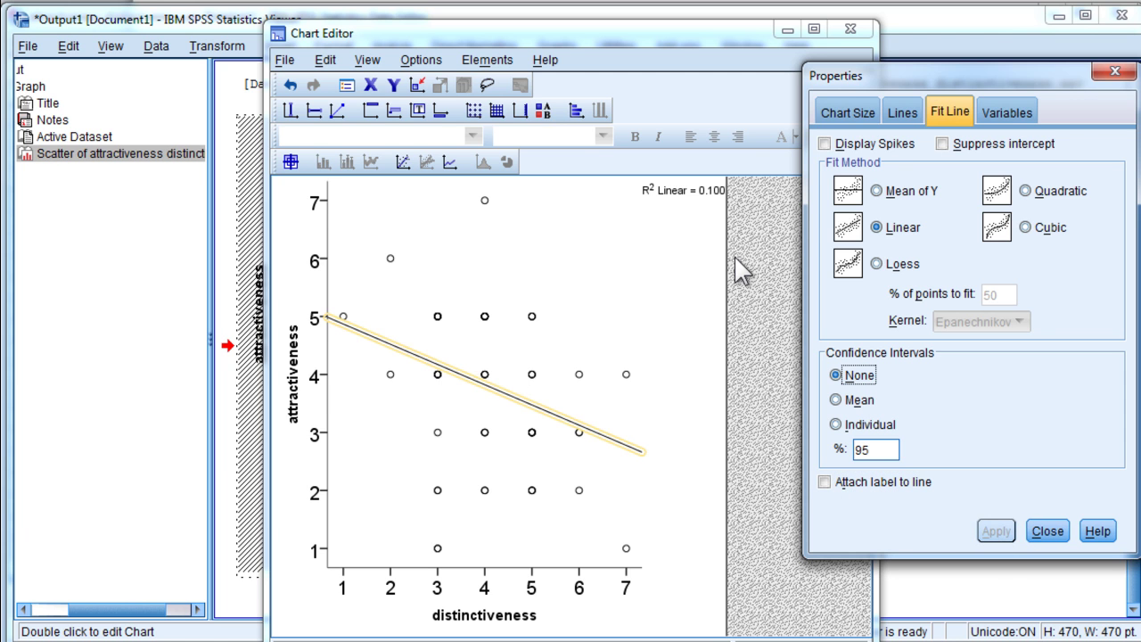
- Delete the R² Linear label from the chart
click(666, 198)
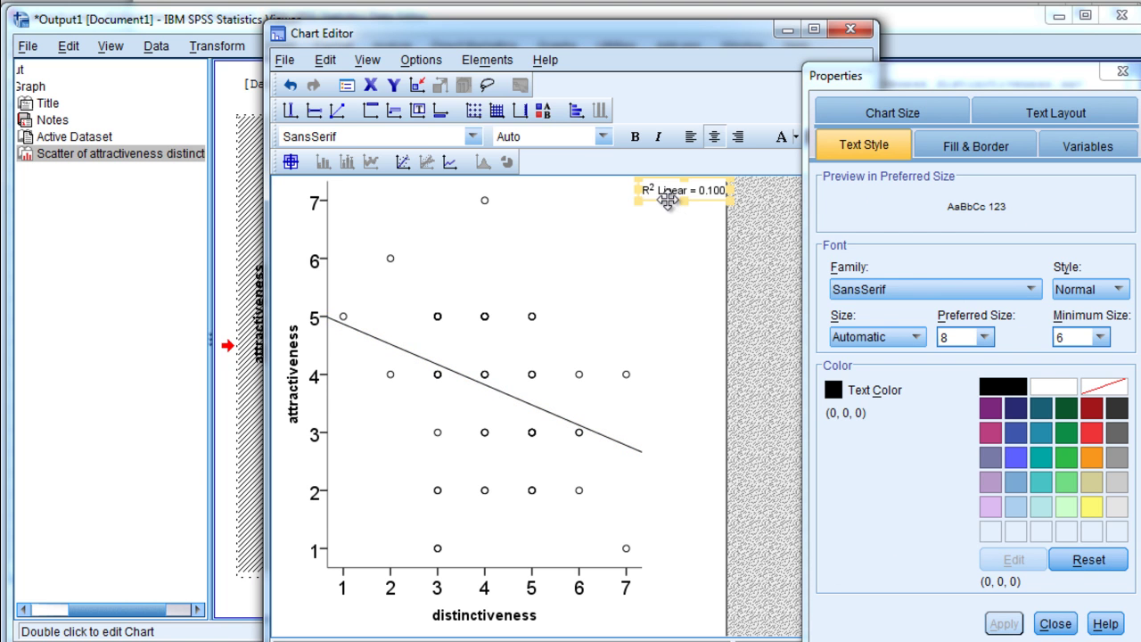
key(Delete)
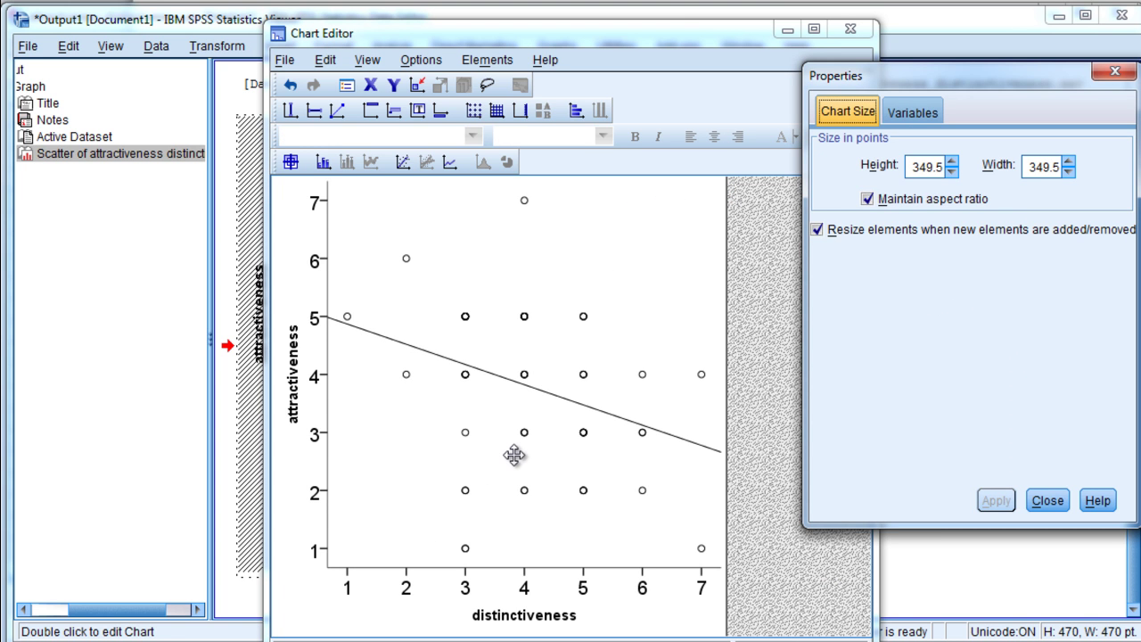
click(1048, 501)
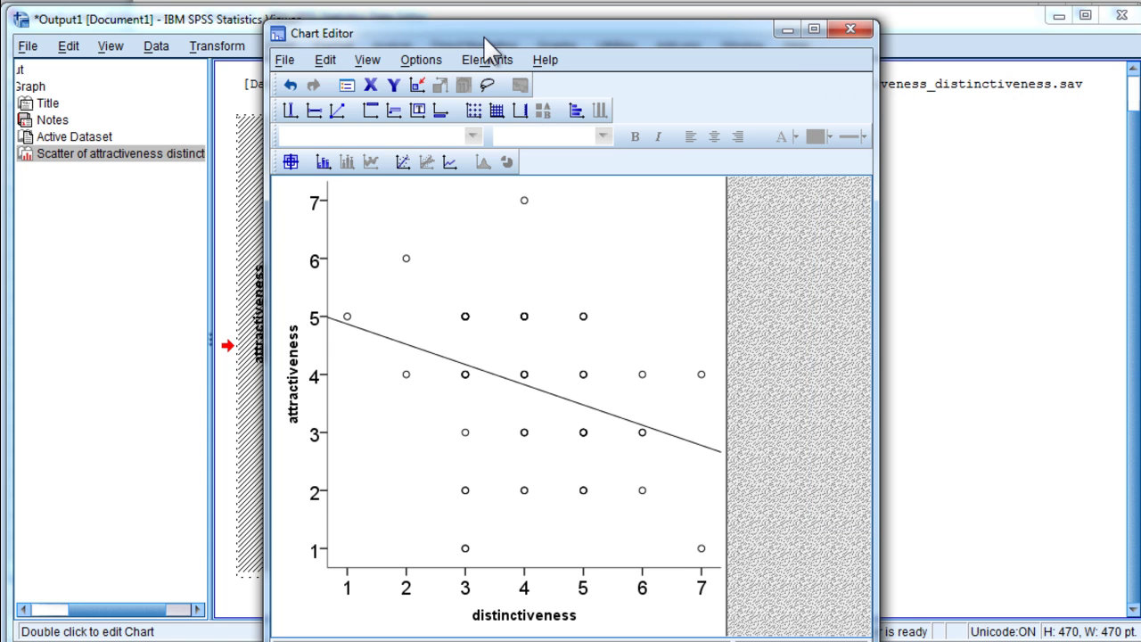
- Nudge the Chart Editor window up-left, then close it to return to the Viewer
drag(484, 40, 468, 24)
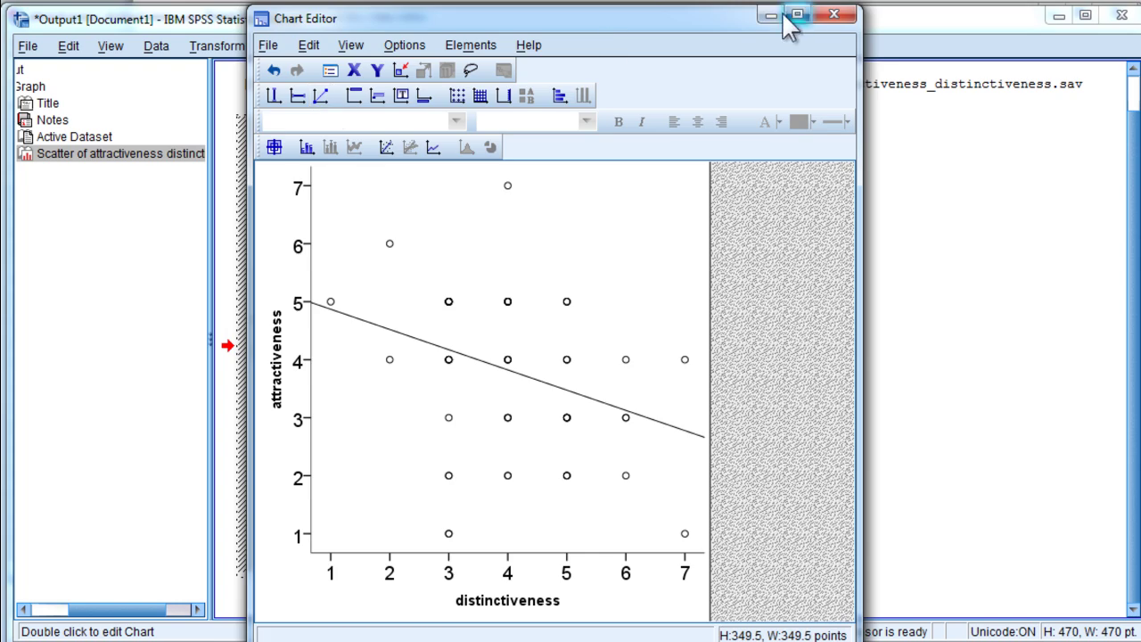
click(813, 15)
- Run a linear regression with attractiveness as dependent and distinctiveness as independent variable
click(389, 45)
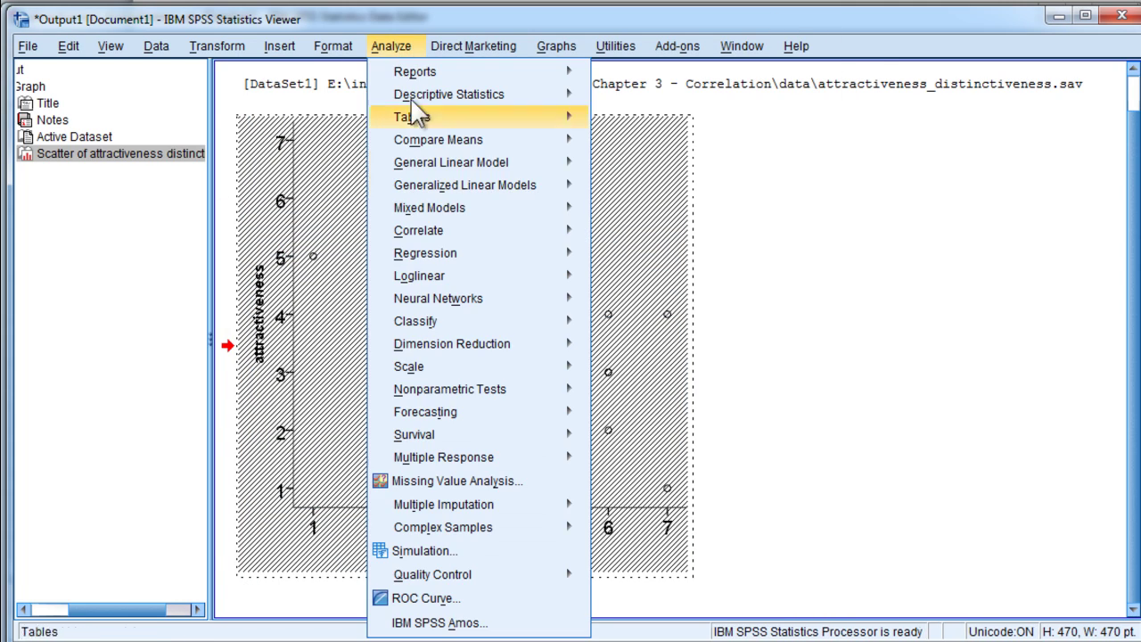
mouse_move(466, 252)
click(629, 284)
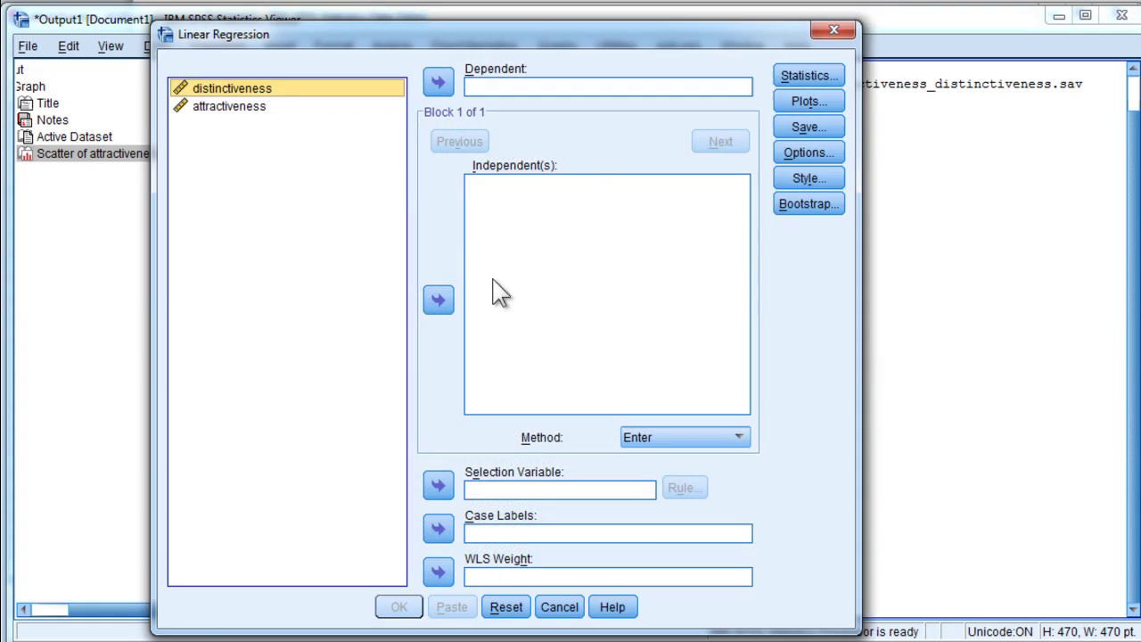
click(253, 103)
click(253, 89)
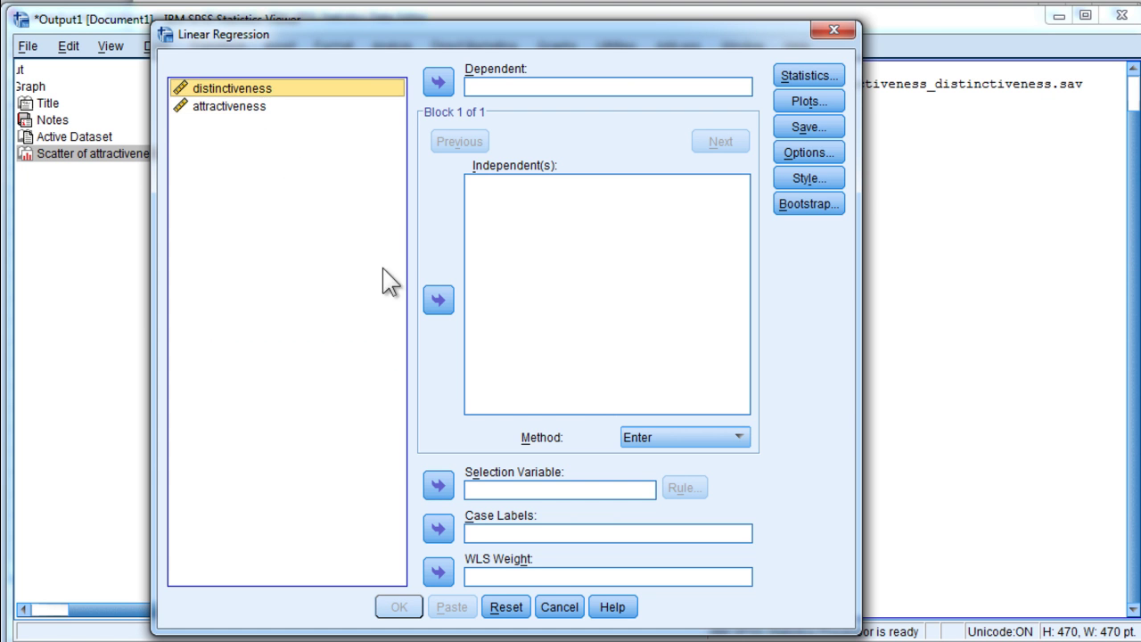
click(438, 300)
click(219, 105)
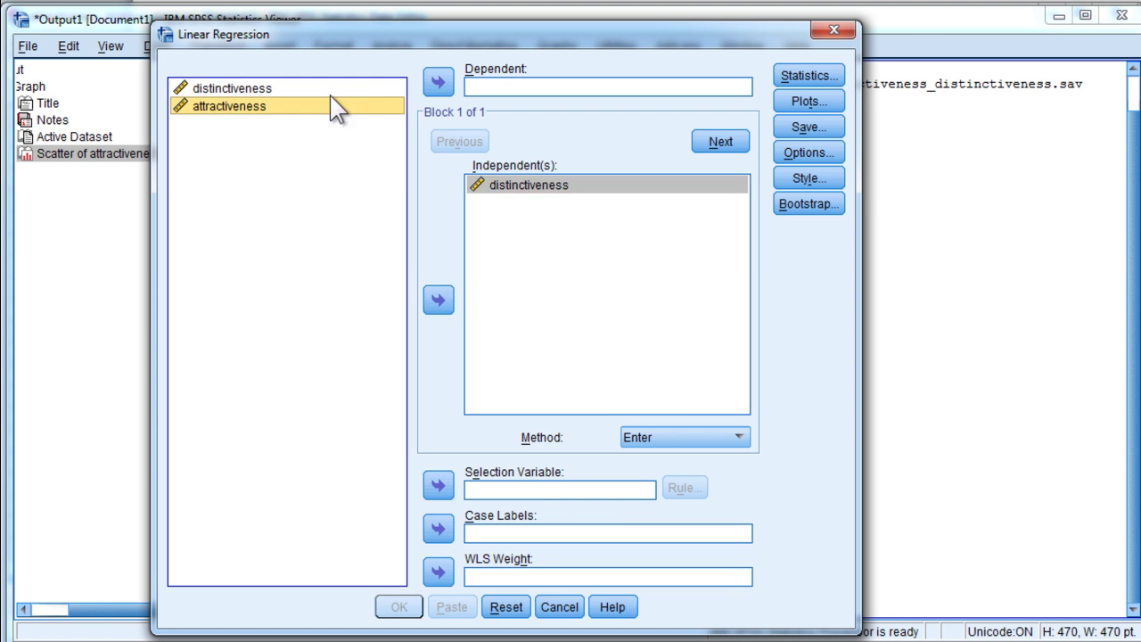
click(438, 81)
click(400, 610)
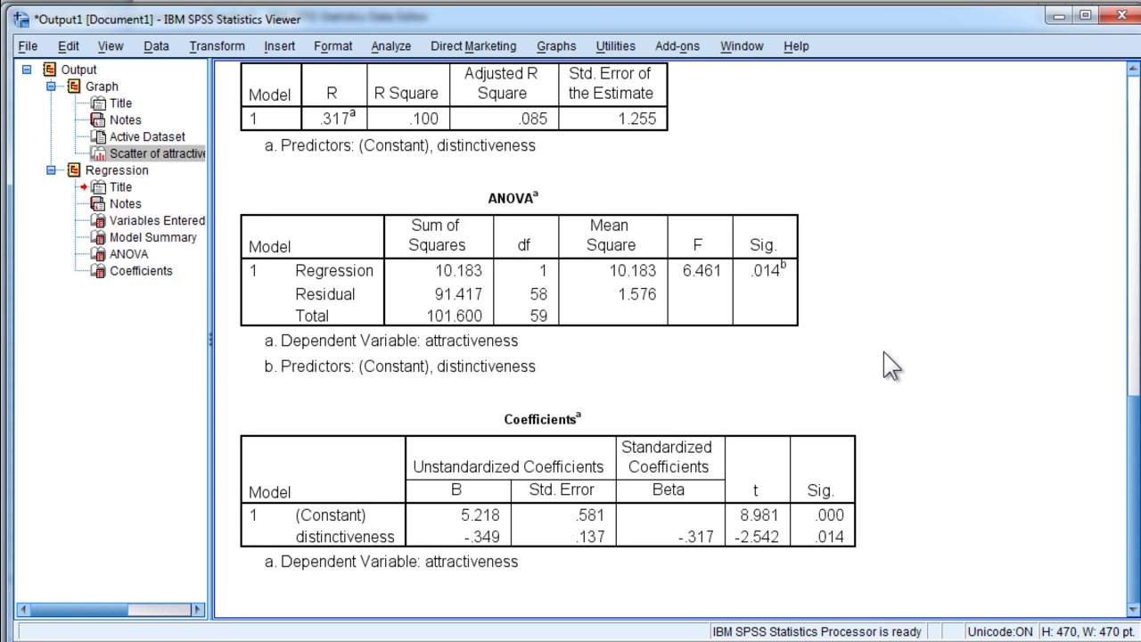
- Review the Coefficients table: distinctiveness slope -.349, p = .014
click(535, 486)
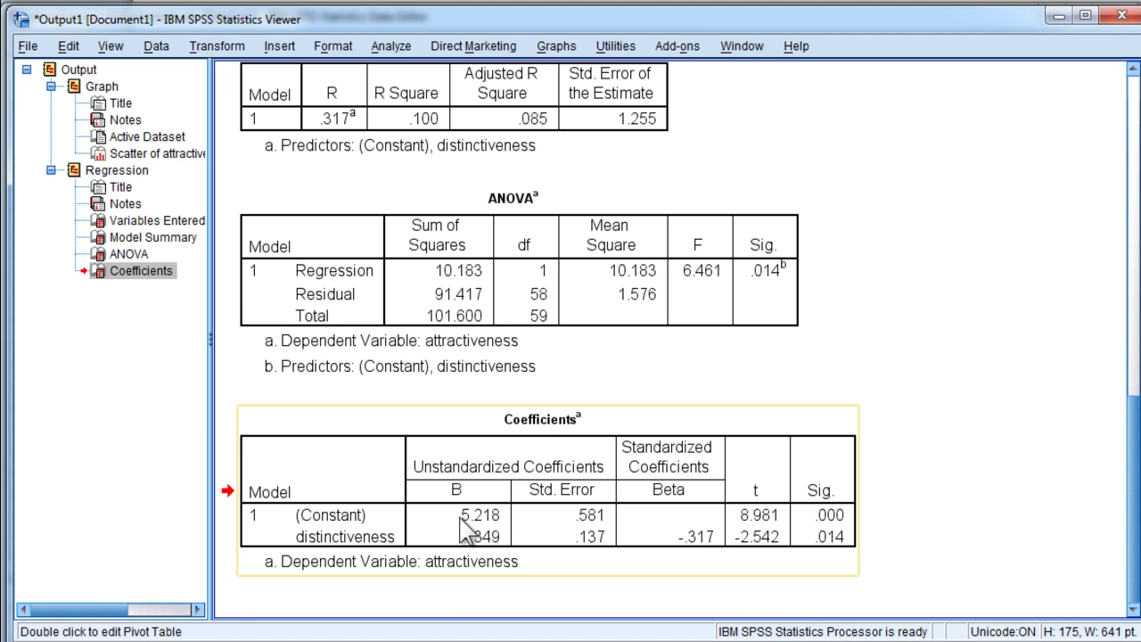
scroll(460, 528, up, 10)
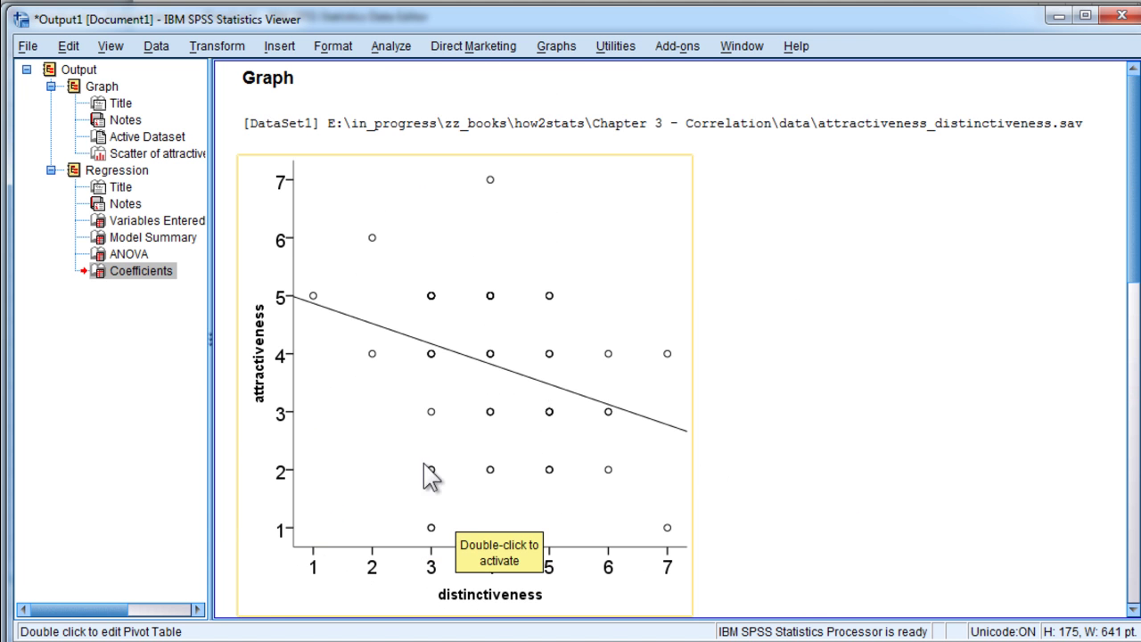
scroll(581, 367, down, 7)
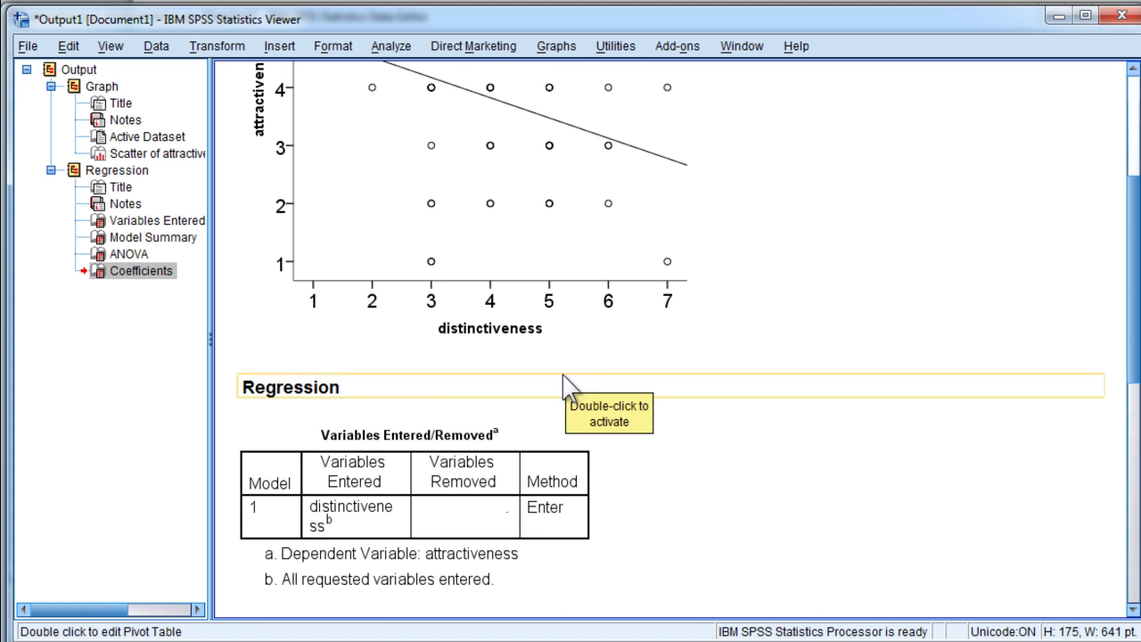
scroll(533, 390, down, 1)
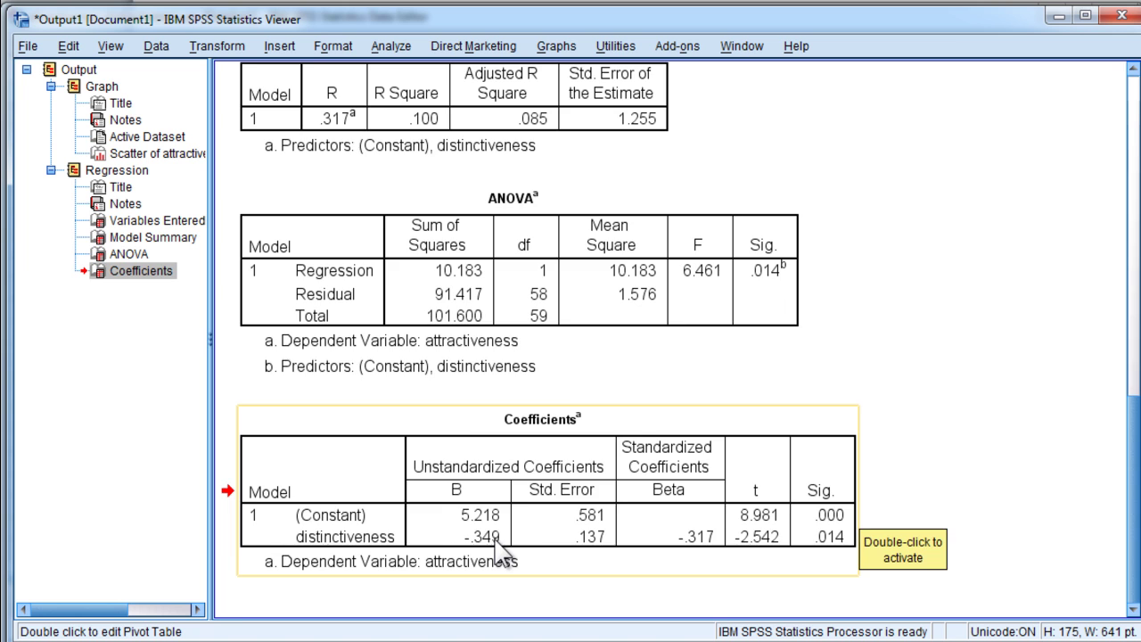
scroll(499, 545, up, 10)
- Reopen the scatterplot and keep the fit line's equation label detached
click(496, 378)
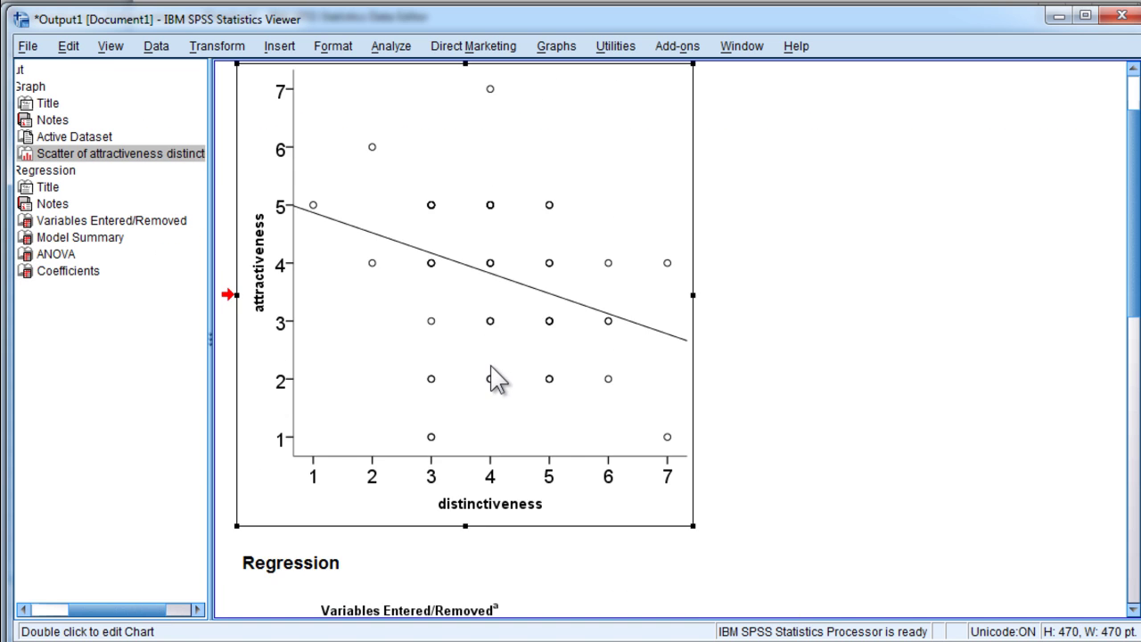
double_click(491, 366)
double_click(496, 367)
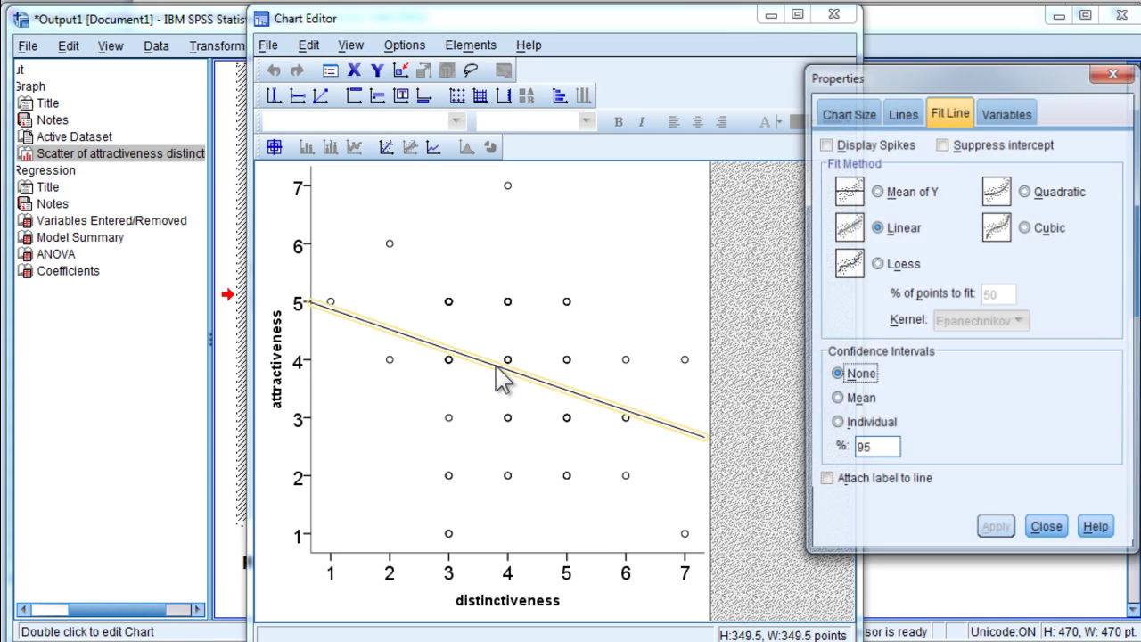
click(825, 481)
click(990, 532)
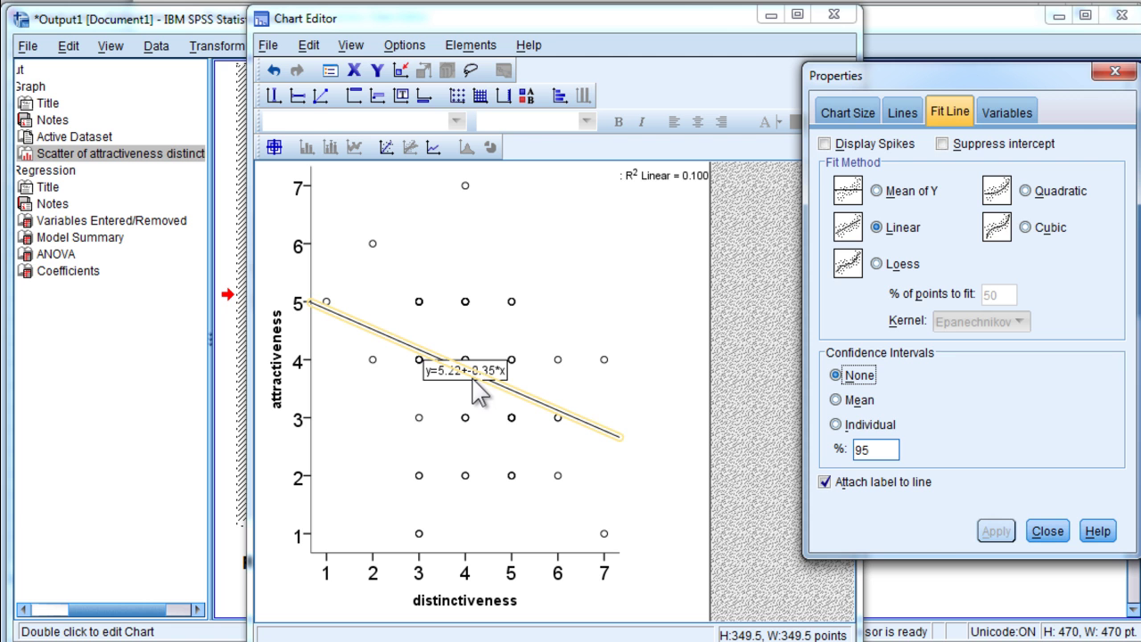
click(842, 478)
click(994, 532)
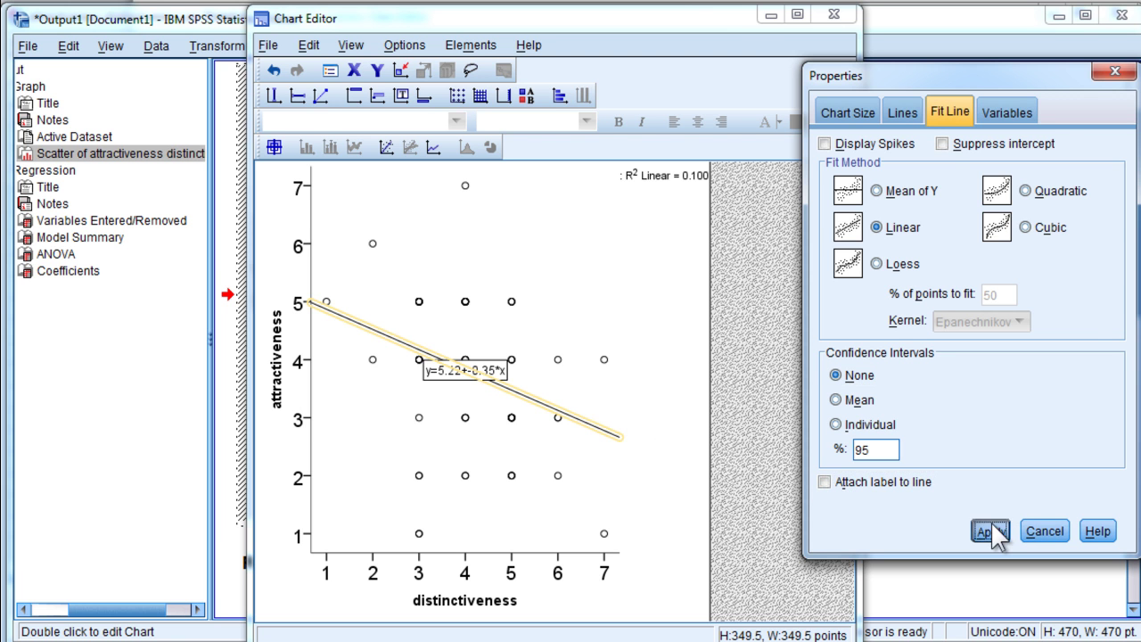
- Delete the R² Linear = 0.100 label and close the fit line properties
click(646, 182)
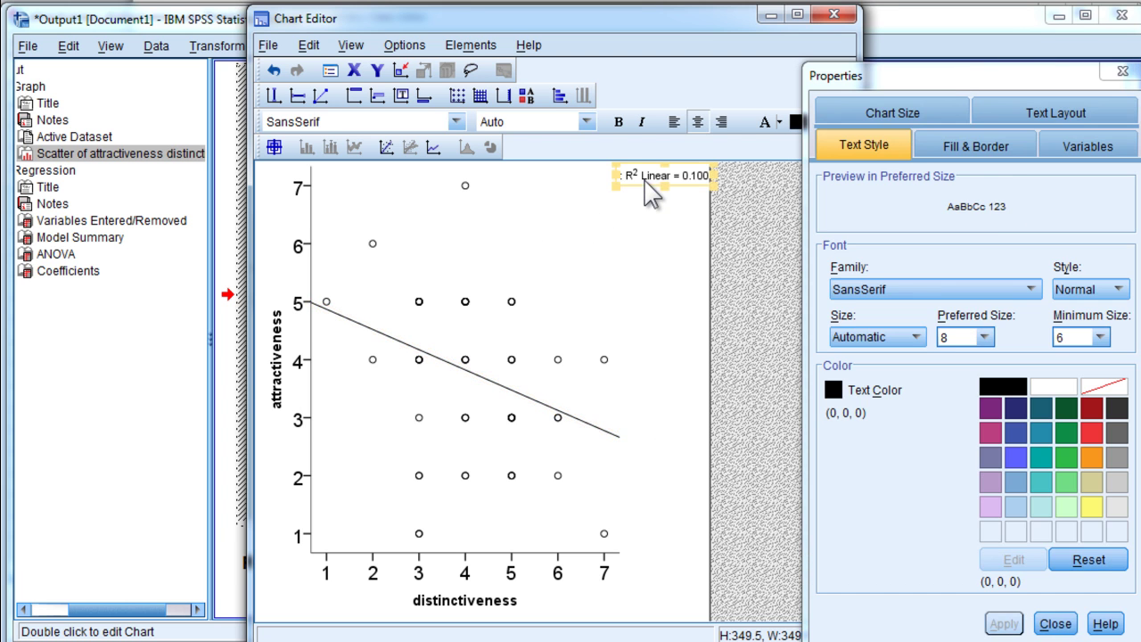
key(Delete)
click(1047, 500)
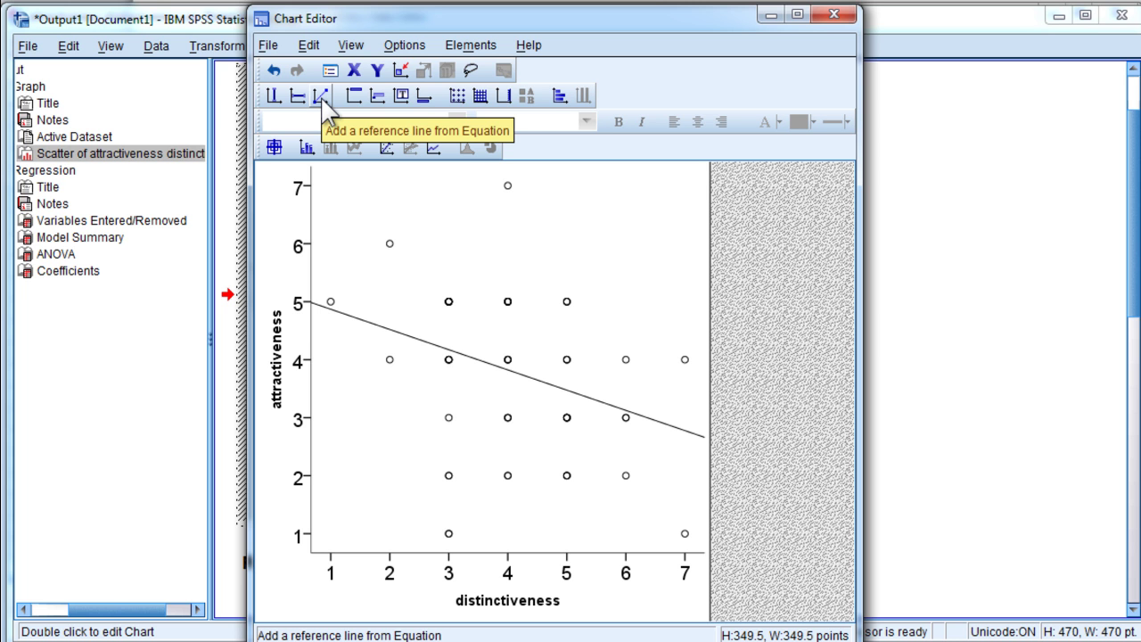
- Add a reference line with the custom equation y = -.20 * x + 3.45
click(321, 99)
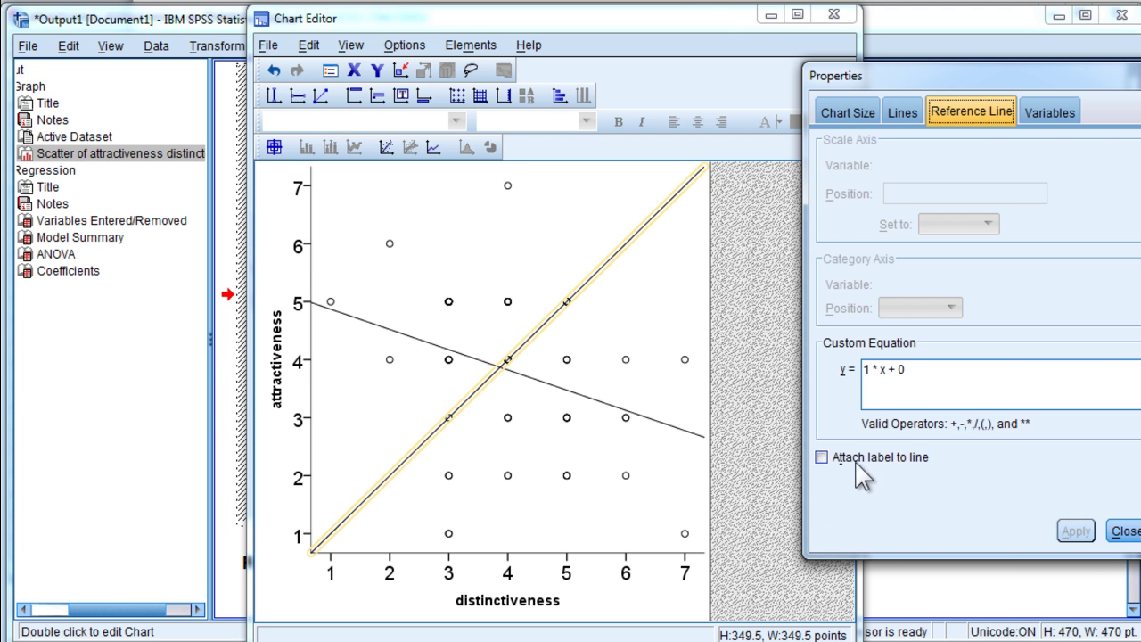
click(936, 397)
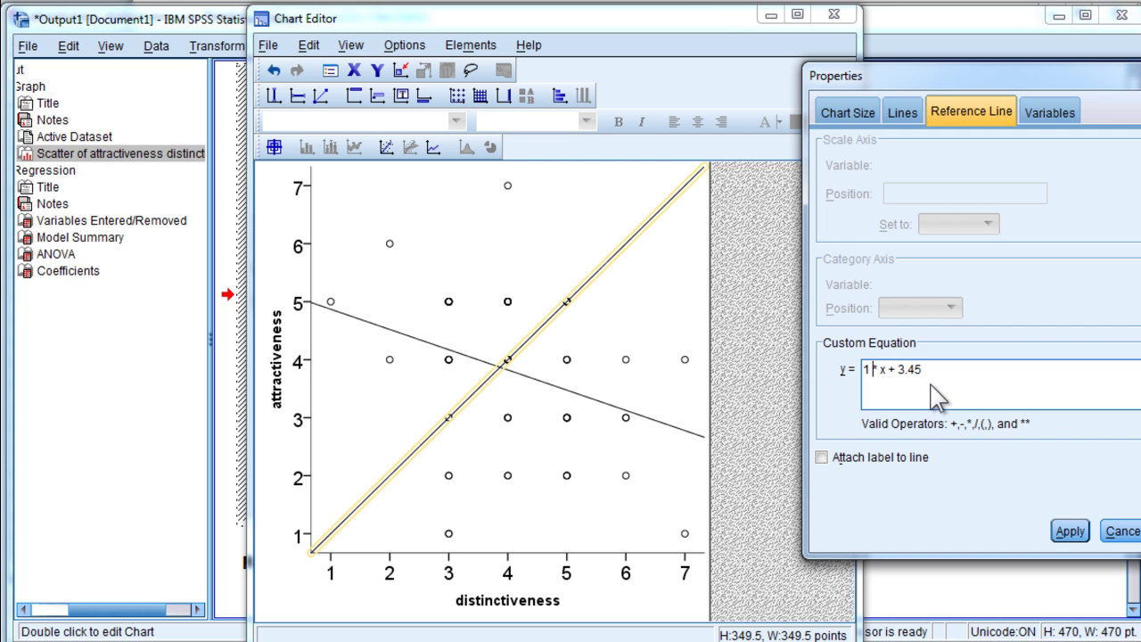
key(BackSpace)
text(-.22)
click(1067, 532)
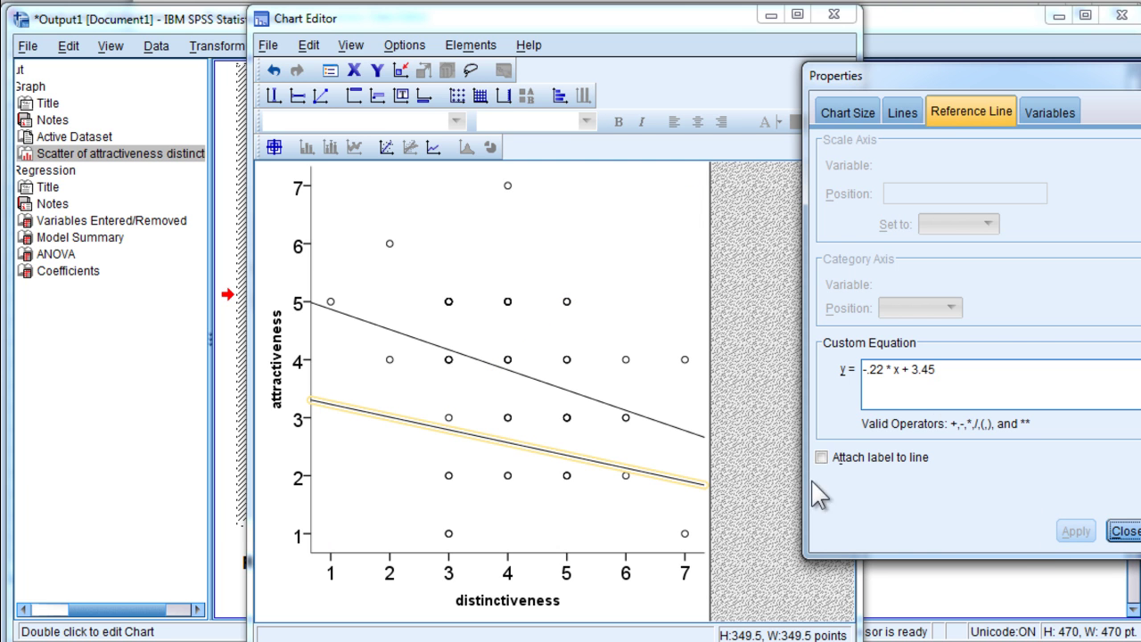
click(886, 370)
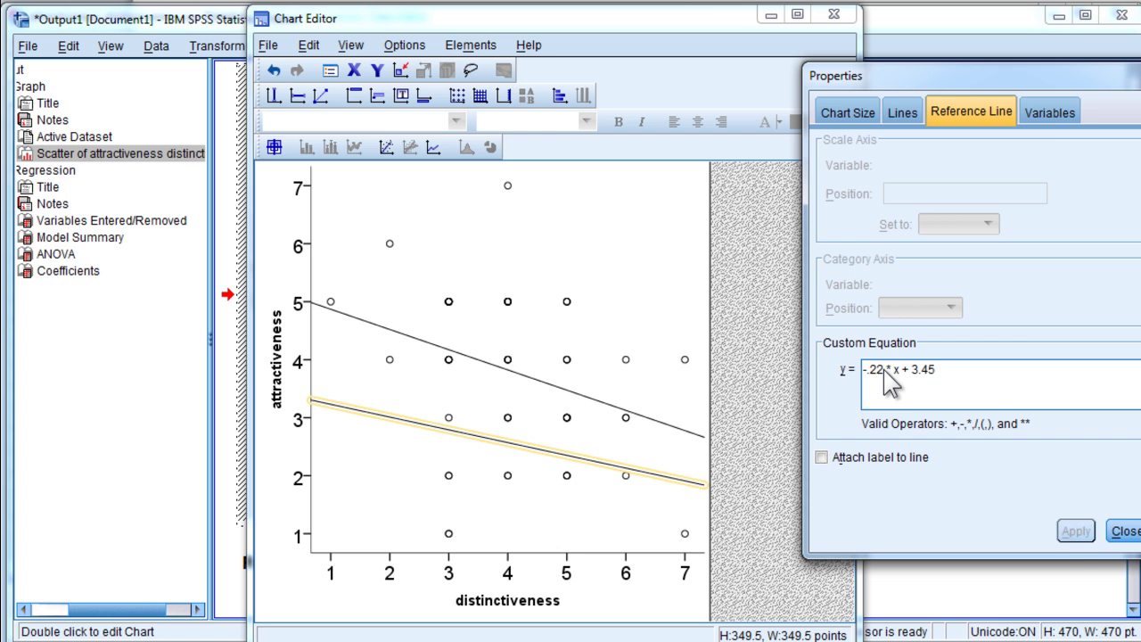
key(BackSpace)
text(0)
click(1069, 532)
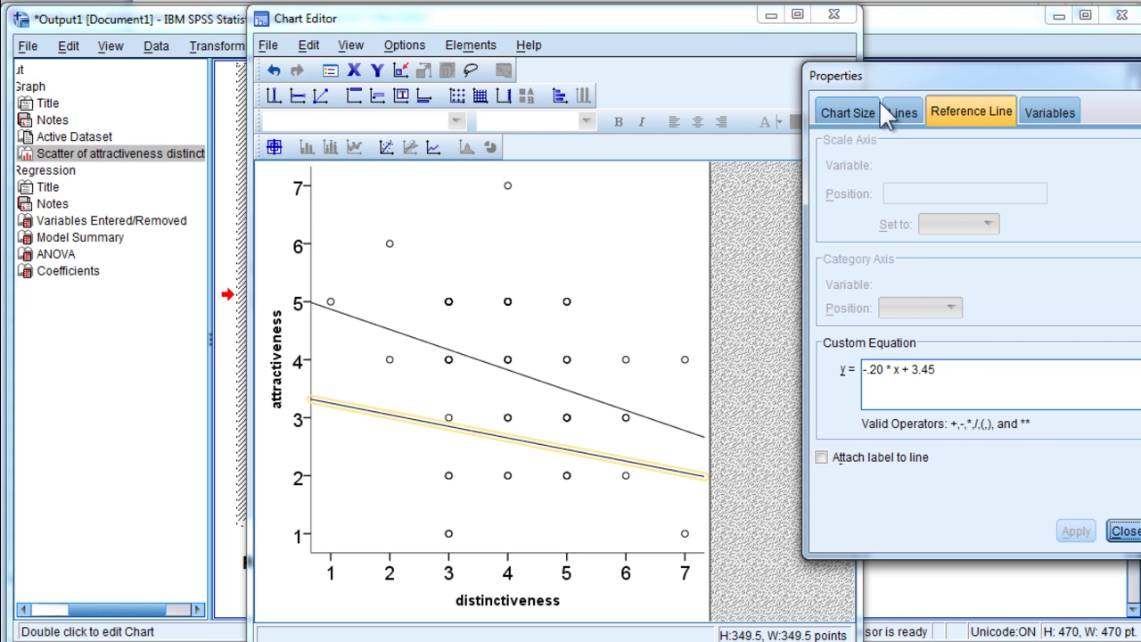
- Give the reference line a dashed style and close Chart Editor
click(903, 112)
click(1063, 245)
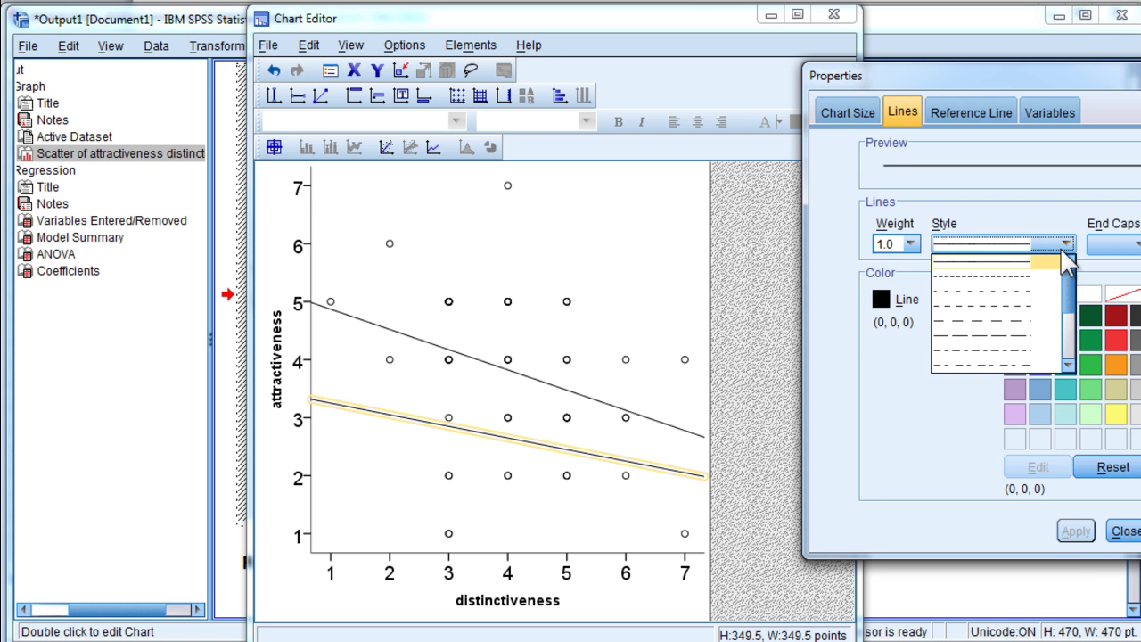
click(1015, 314)
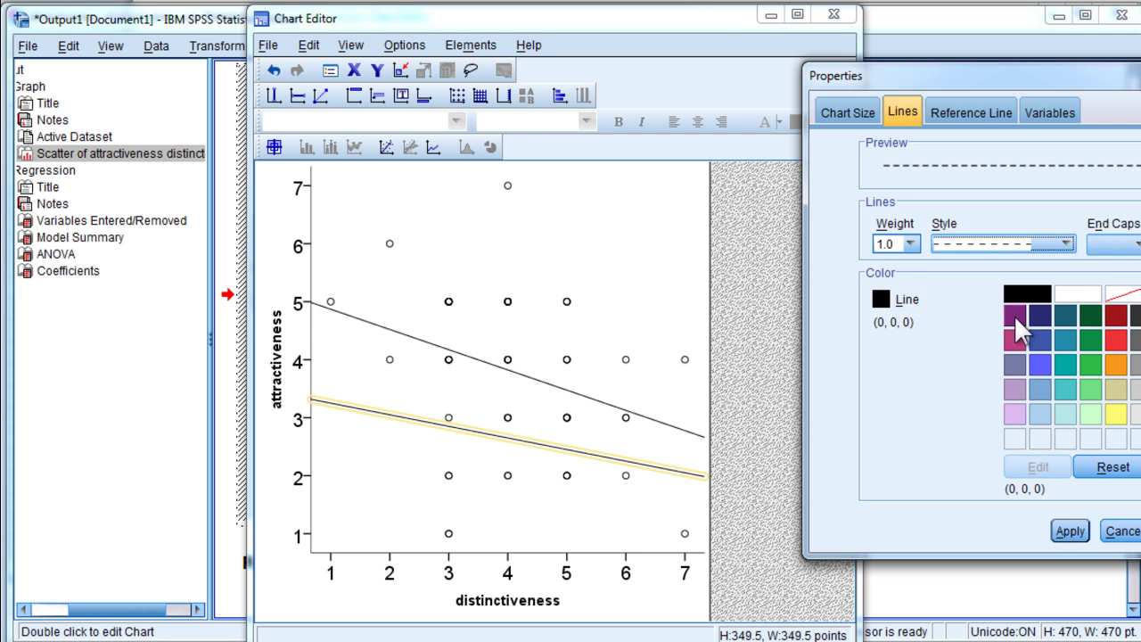
click(1070, 531)
click(1122, 533)
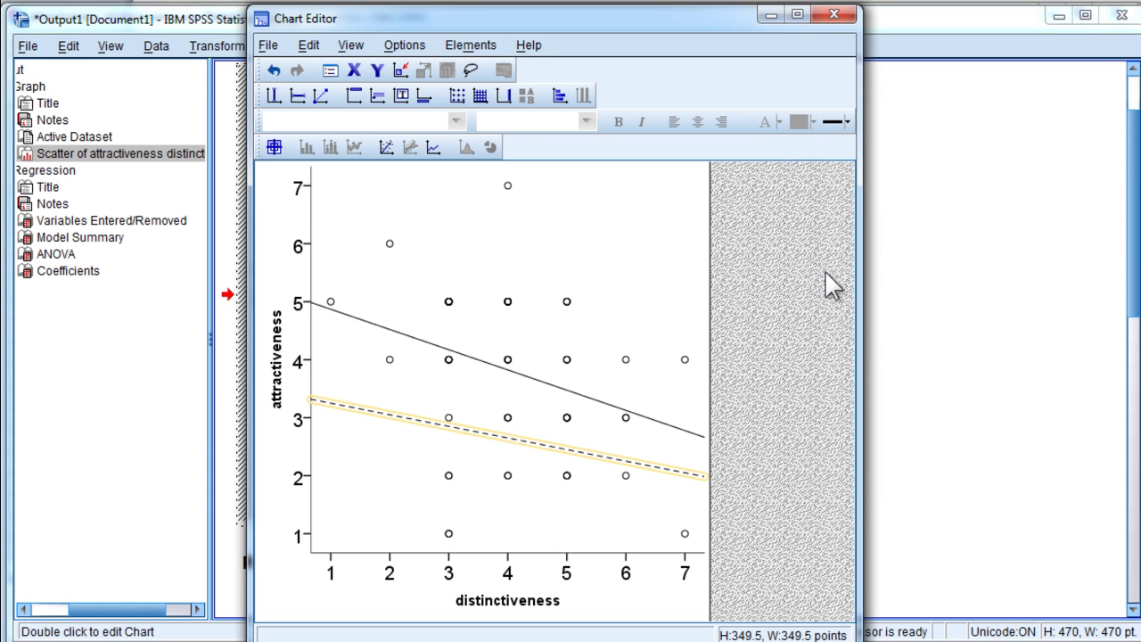
click(834, 15)
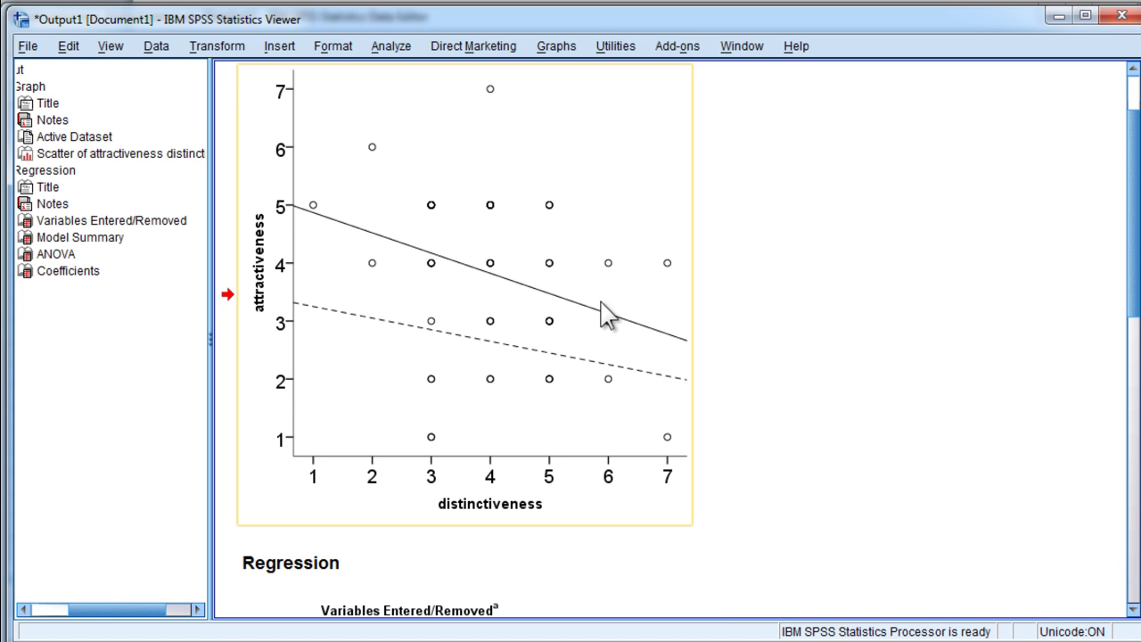
- Add a chart annotation reading 'Smith et al (2002)'
double_click(446, 246)
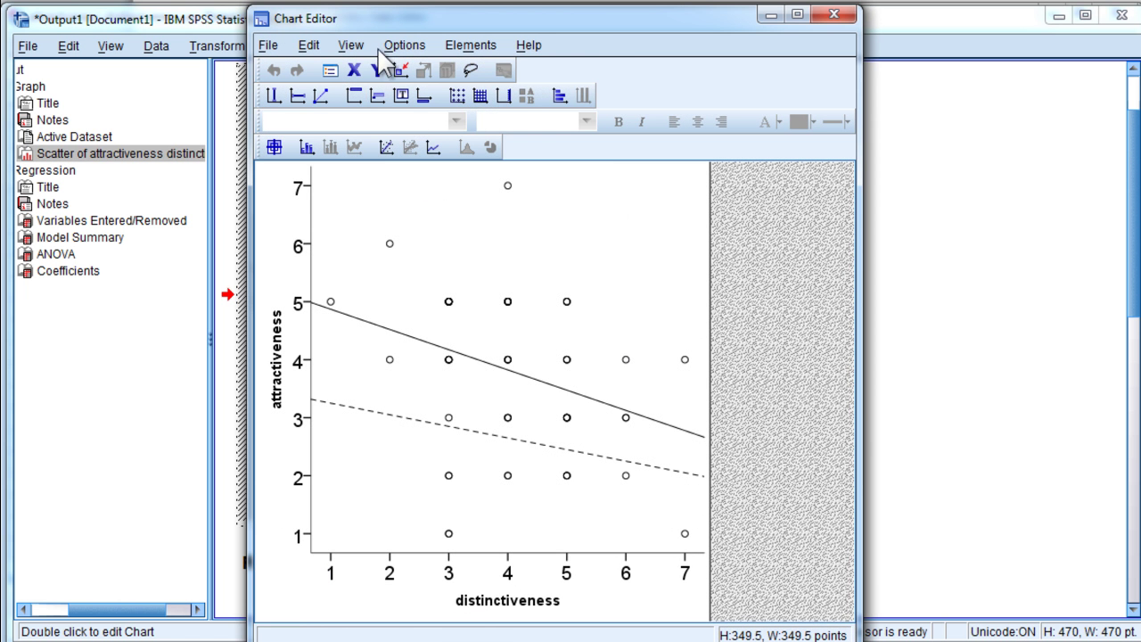
click(406, 46)
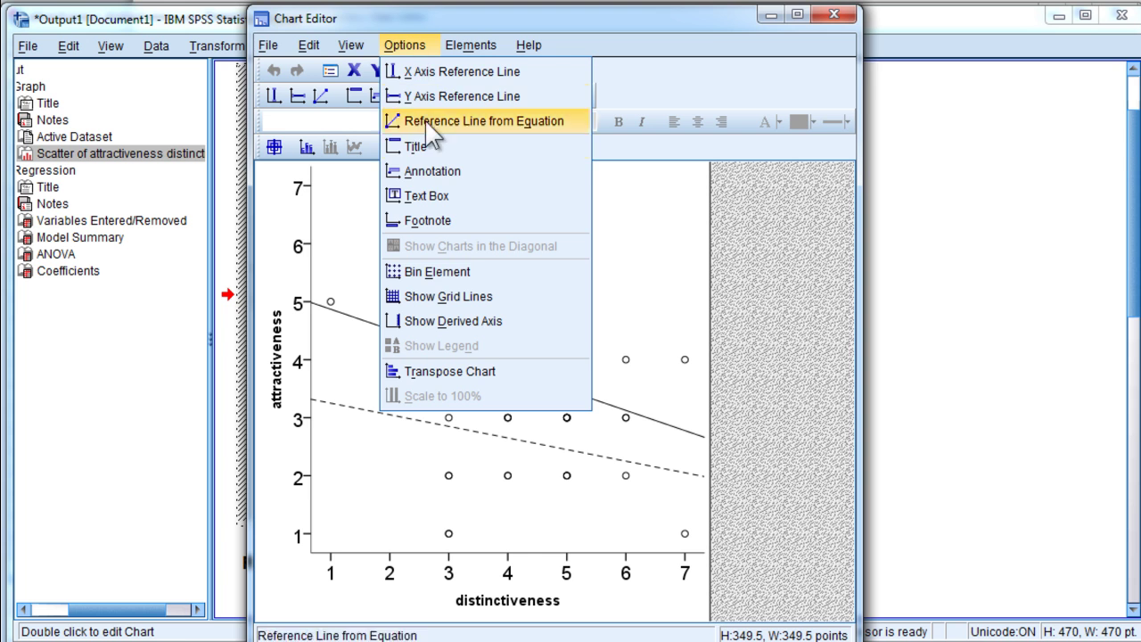
click(432, 170)
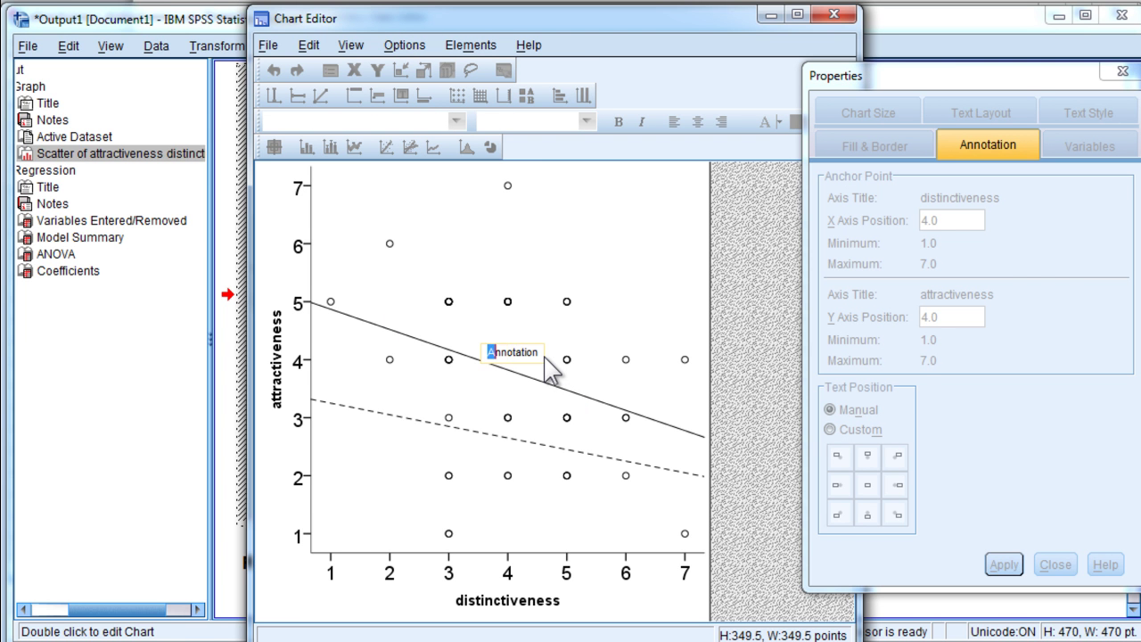
text(Smith et al (2002))
click(546, 358)
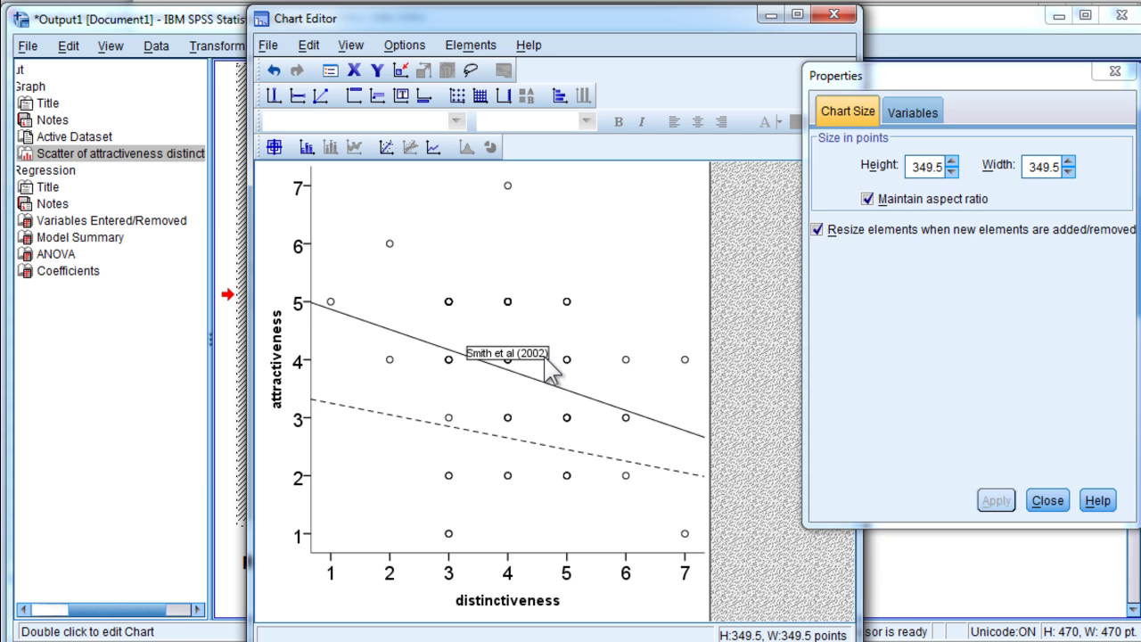
click(546, 359)
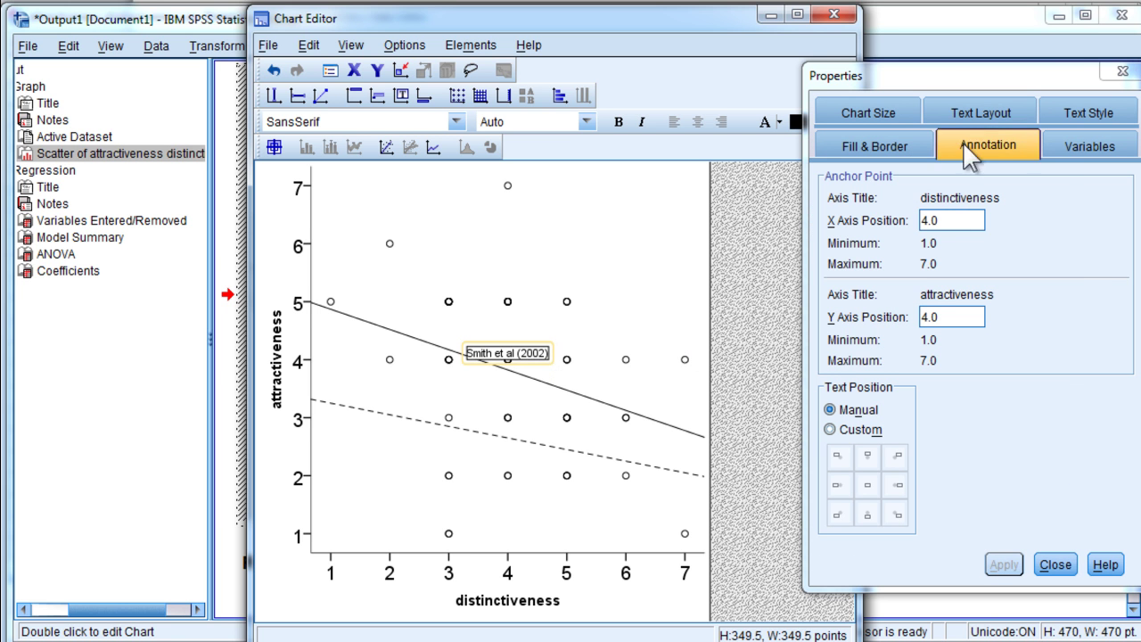
- Make the 'Smith et al (2002)' annotation's border transparent
click(910, 146)
click(878, 297)
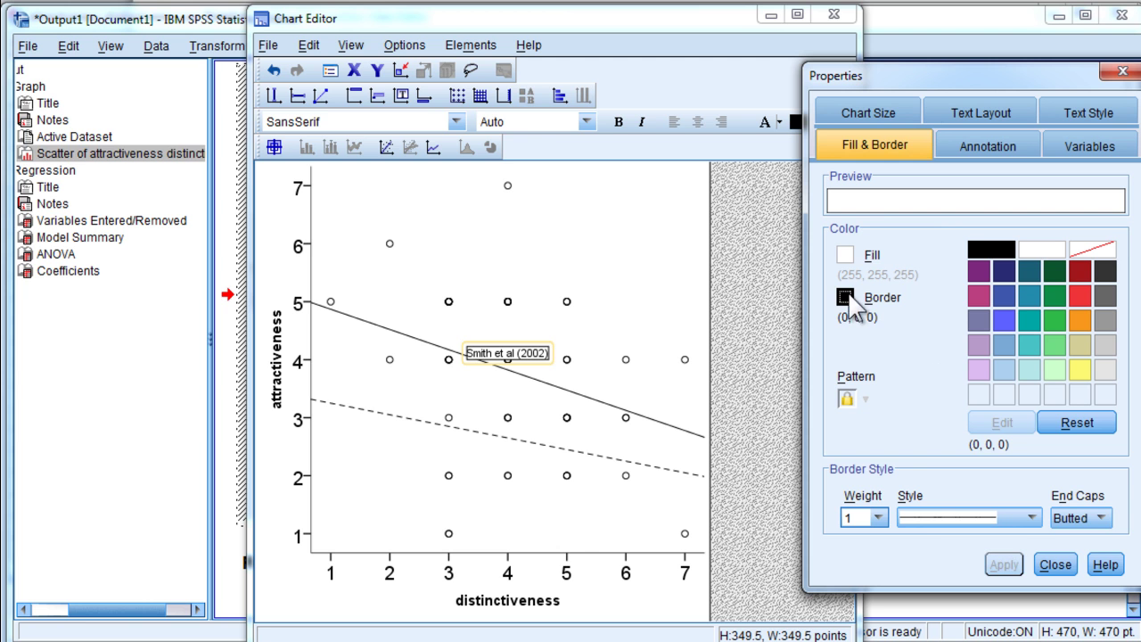
click(1095, 250)
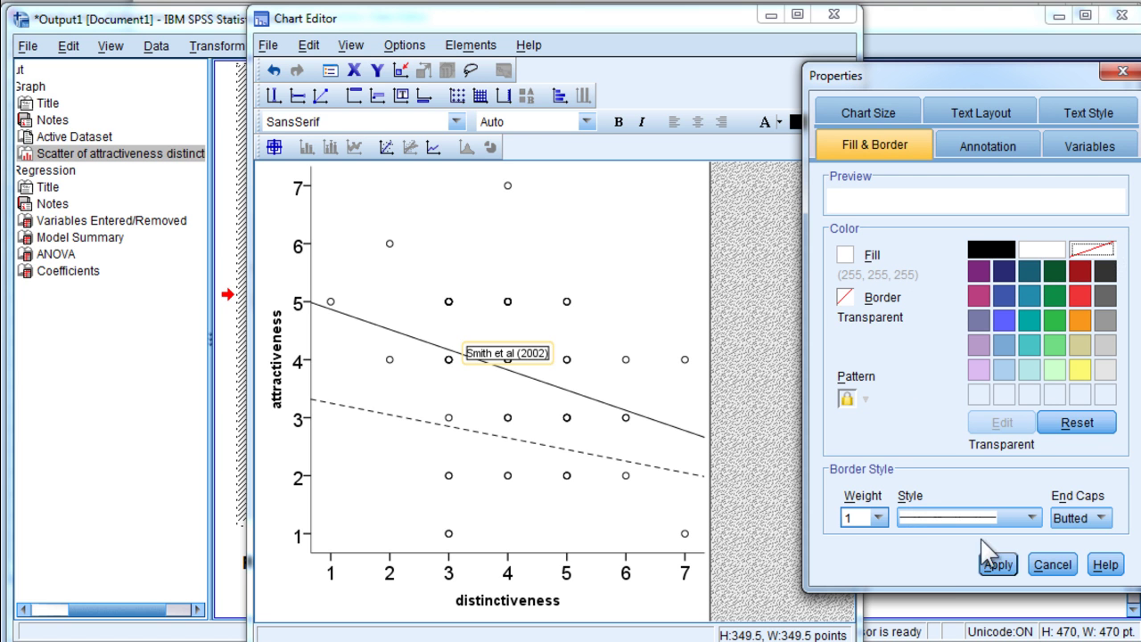
click(999, 563)
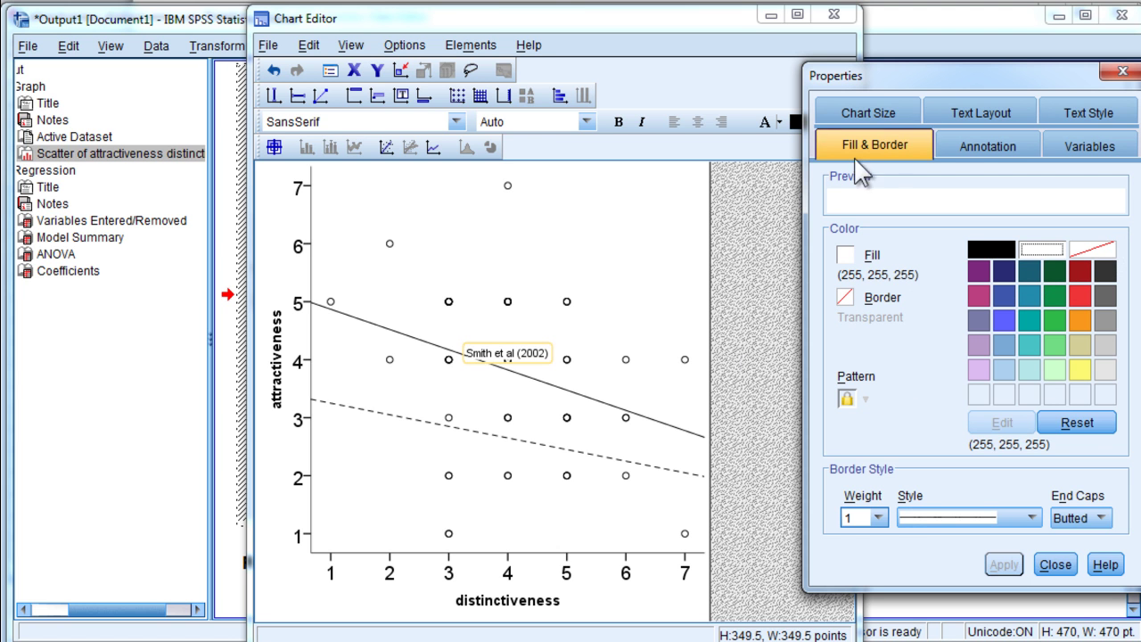
- Set the annotation text to size 11 and place it beside the dashed line
click(1070, 113)
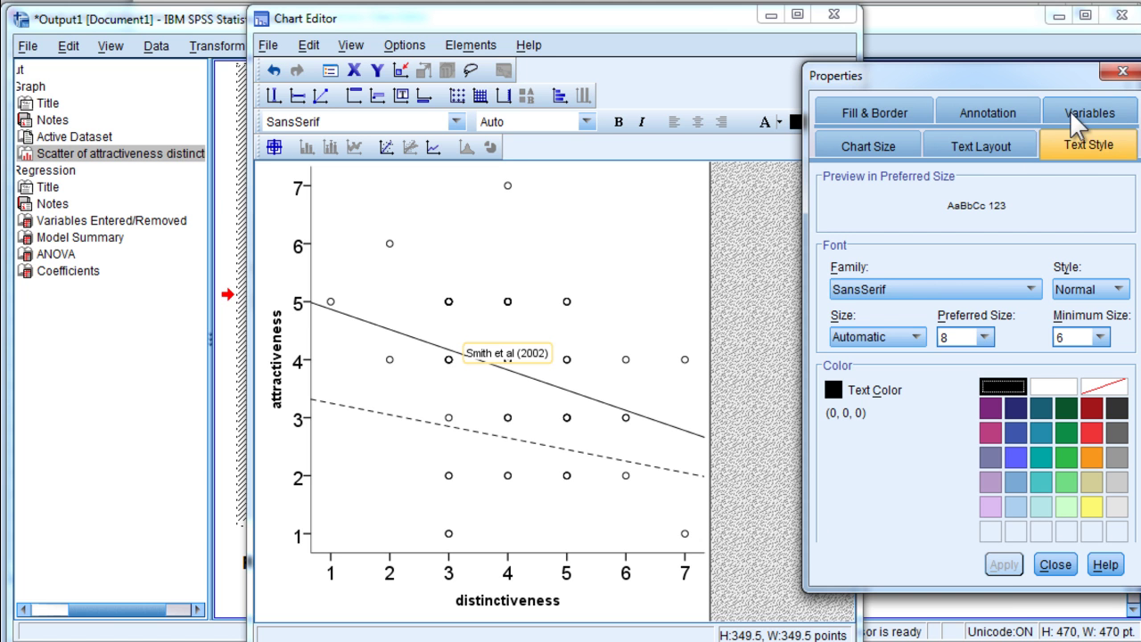
click(984, 337)
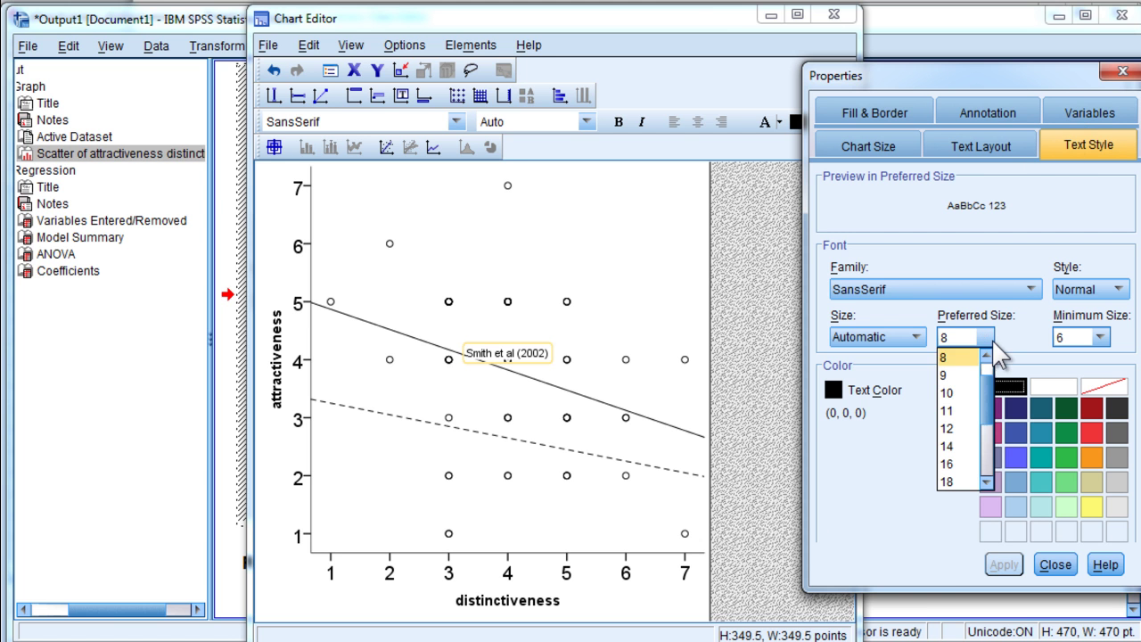
click(953, 411)
click(1004, 565)
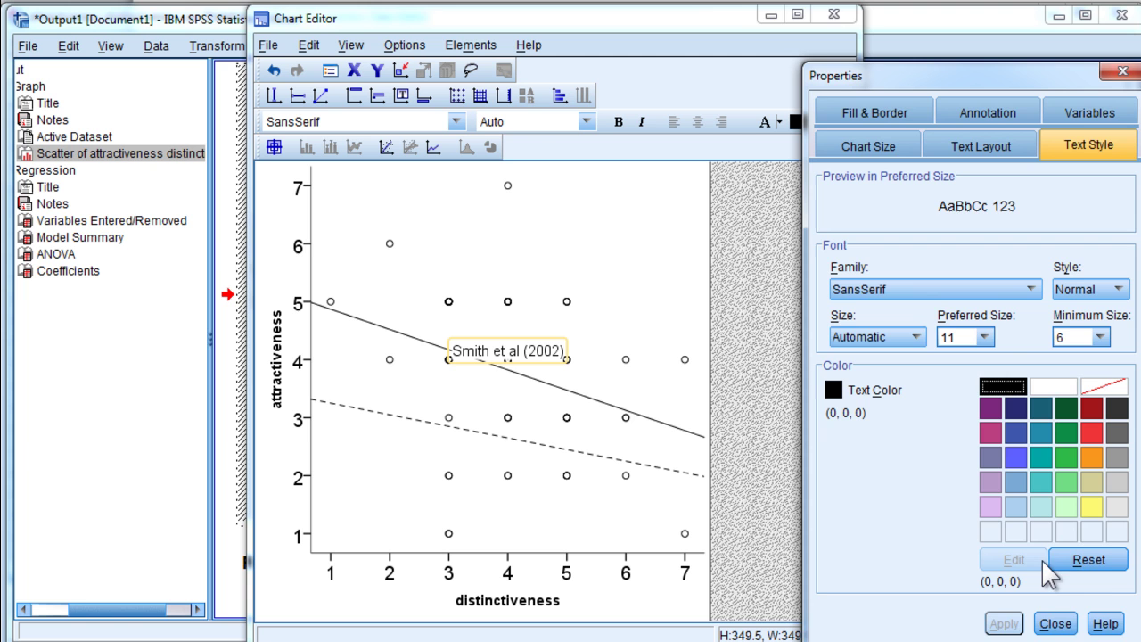
click(1056, 623)
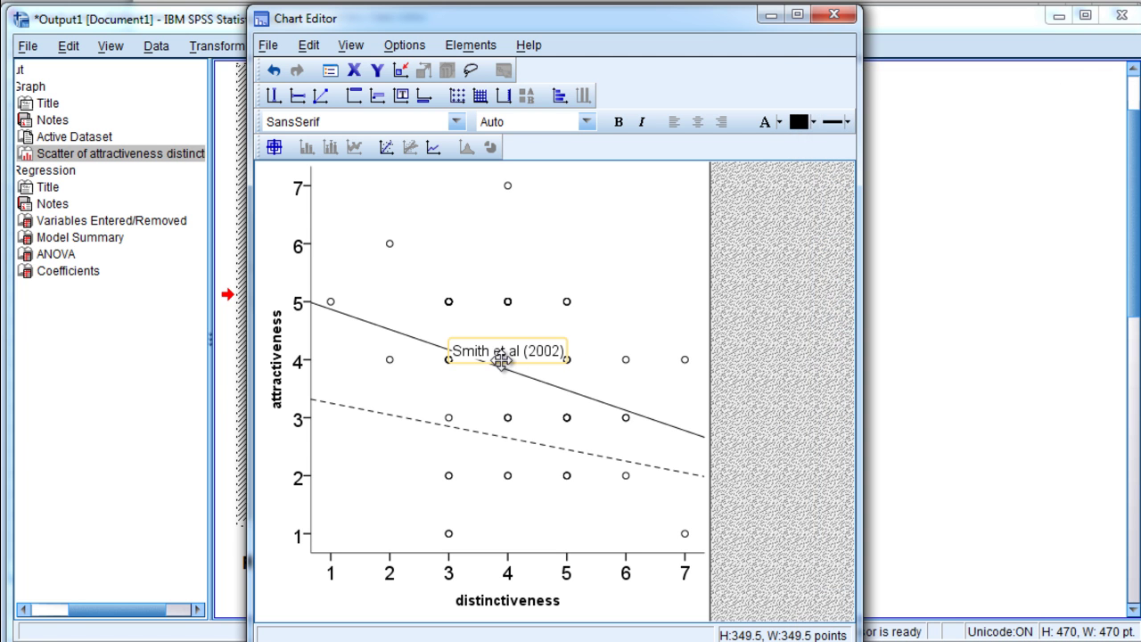
drag(500, 359, 353, 433)
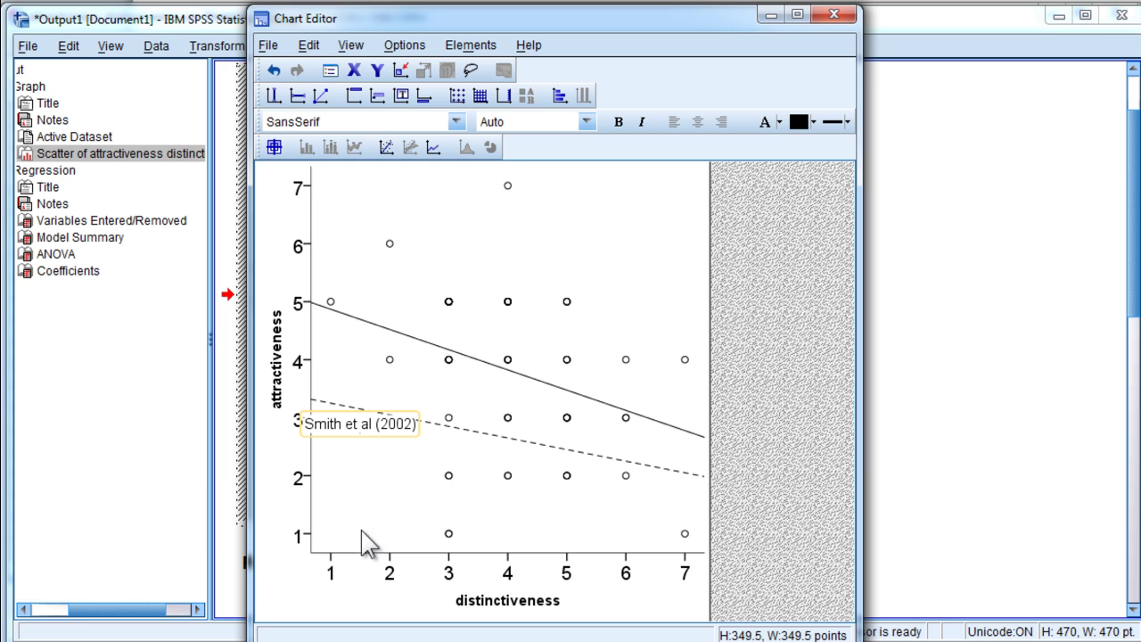
click(571, 267)
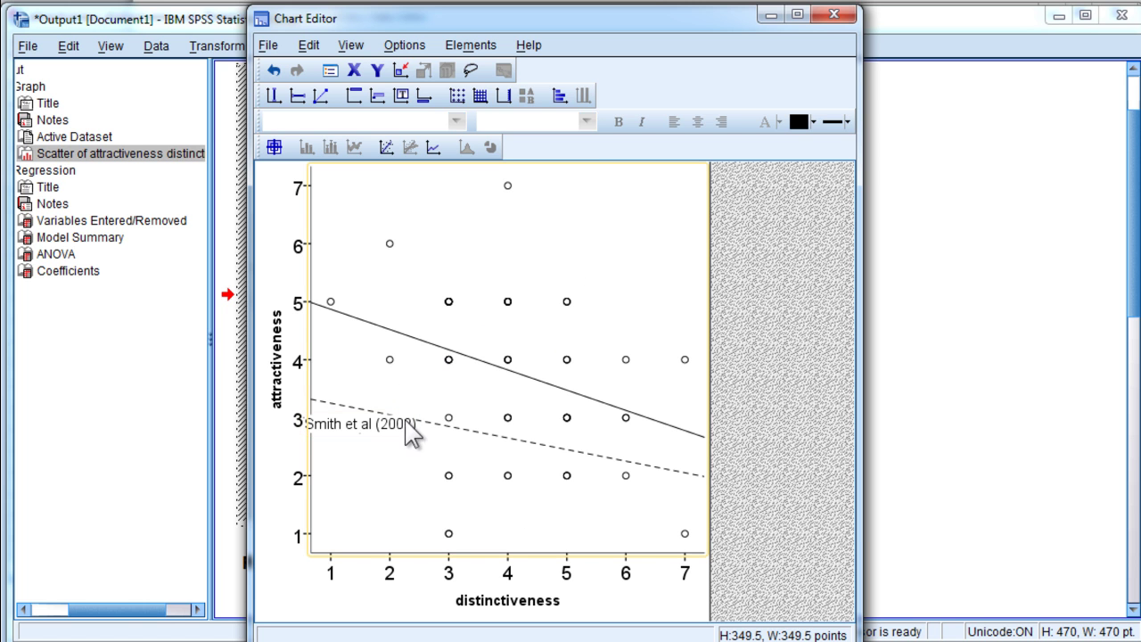
- Add a chart annotation reading 'Current Study'
click(414, 44)
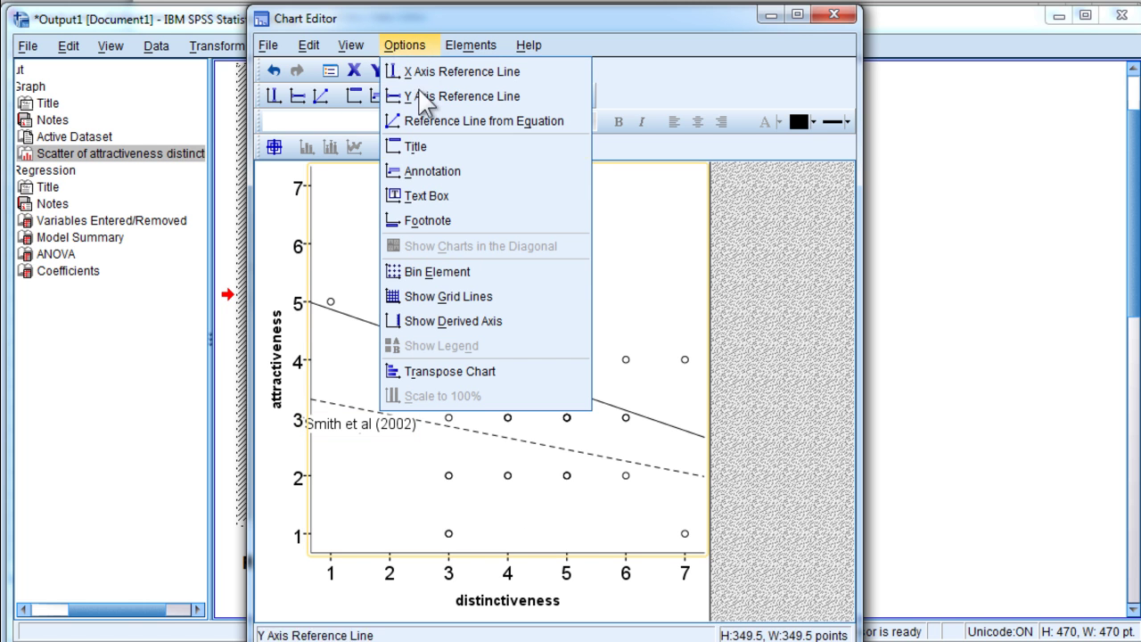
click(438, 175)
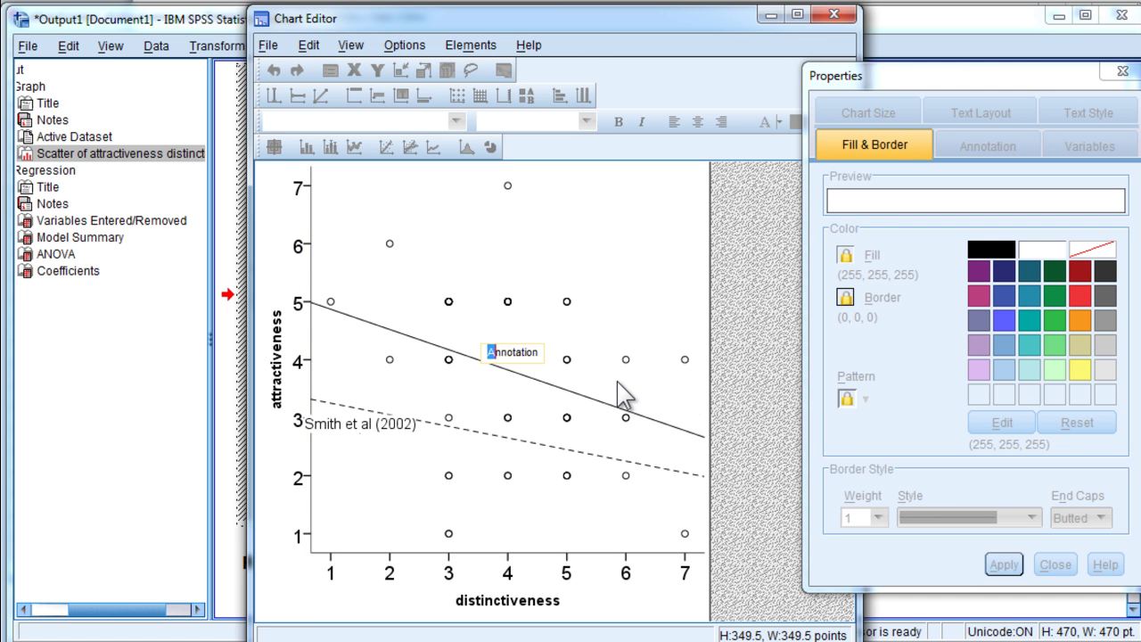
text(Sc)
text(rrent Study)
click(624, 392)
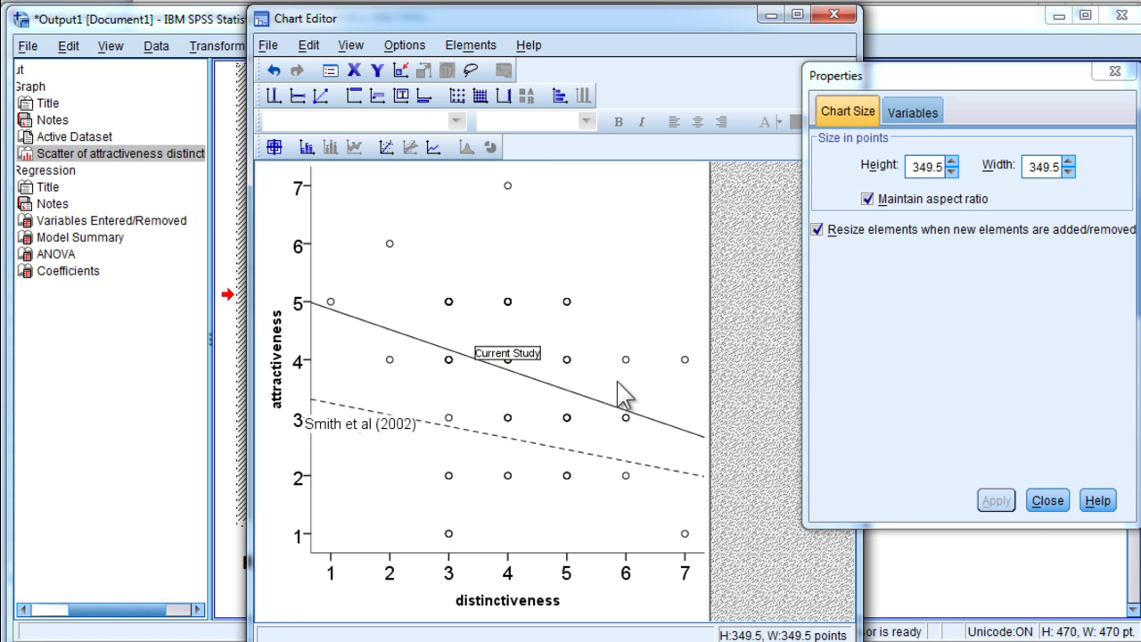
click(534, 353)
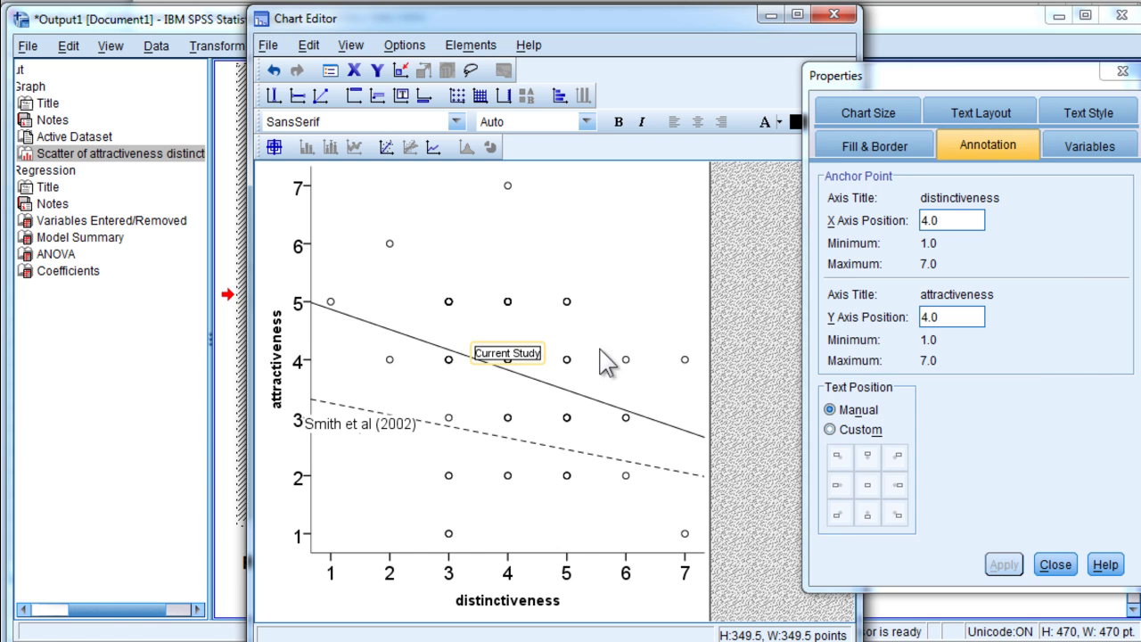
- Make the 'Current Study' label's border transparent
click(869, 147)
click(879, 297)
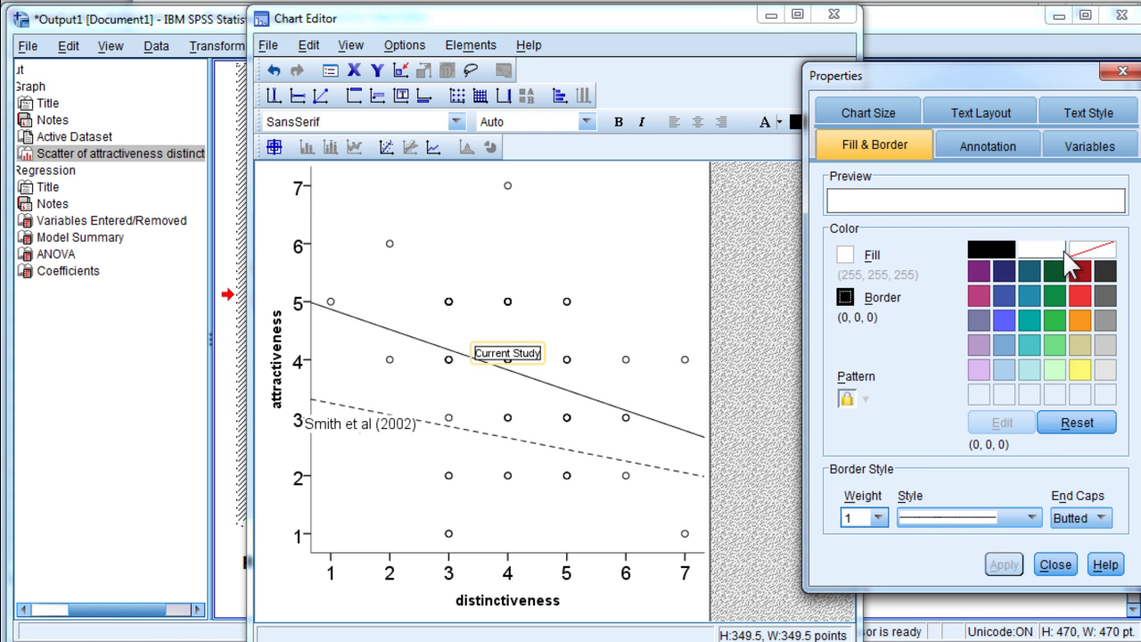
click(1093, 250)
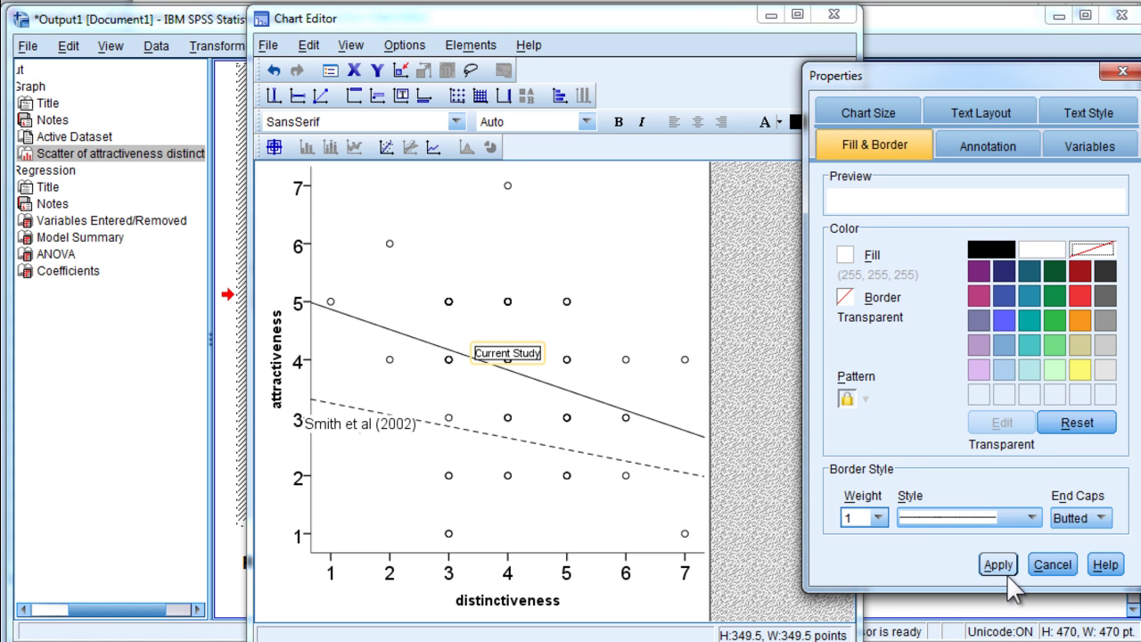
click(998, 565)
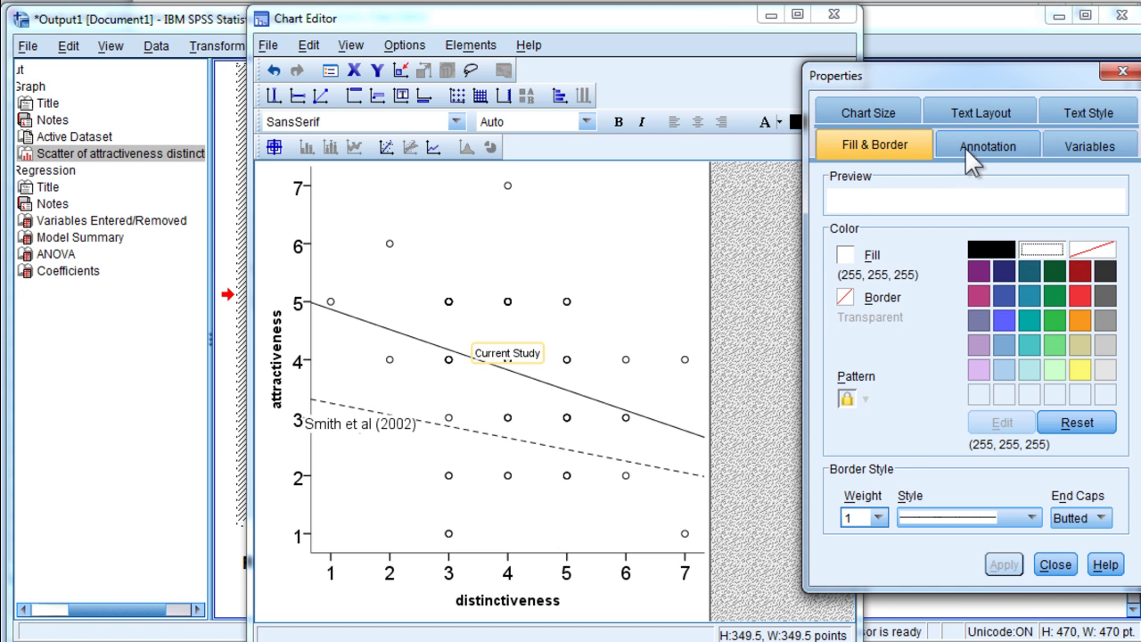
- Set the label's font size to 11 and move it beside the solid line's left end
click(973, 105)
click(1076, 143)
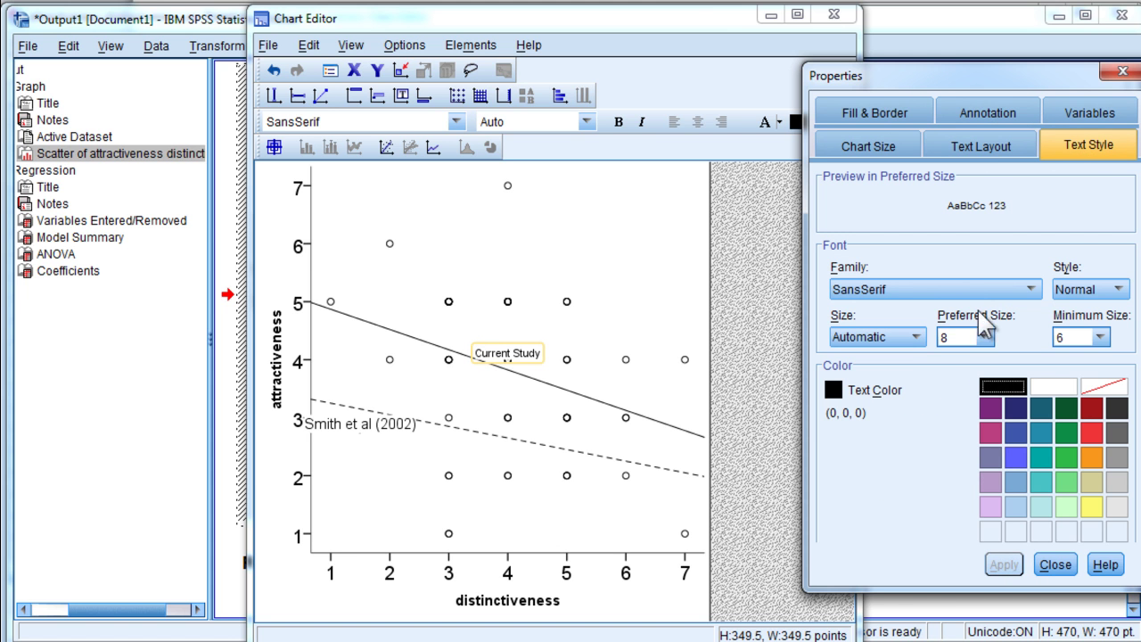
drag(942, 337, 930, 338)
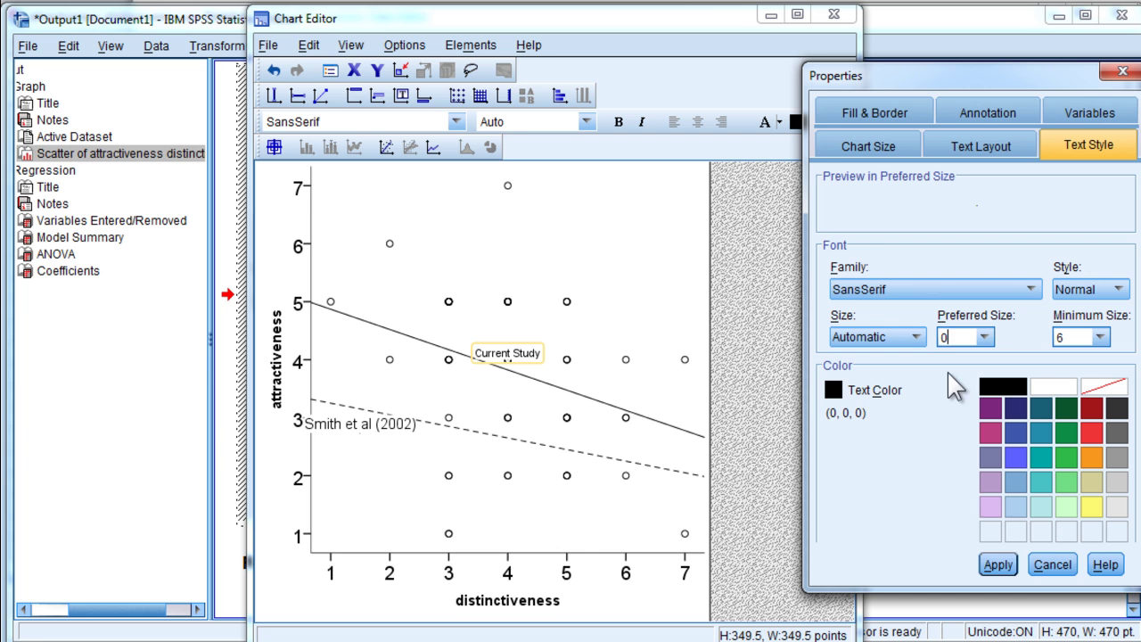
text(0)
key(BackSpace)
text(11)
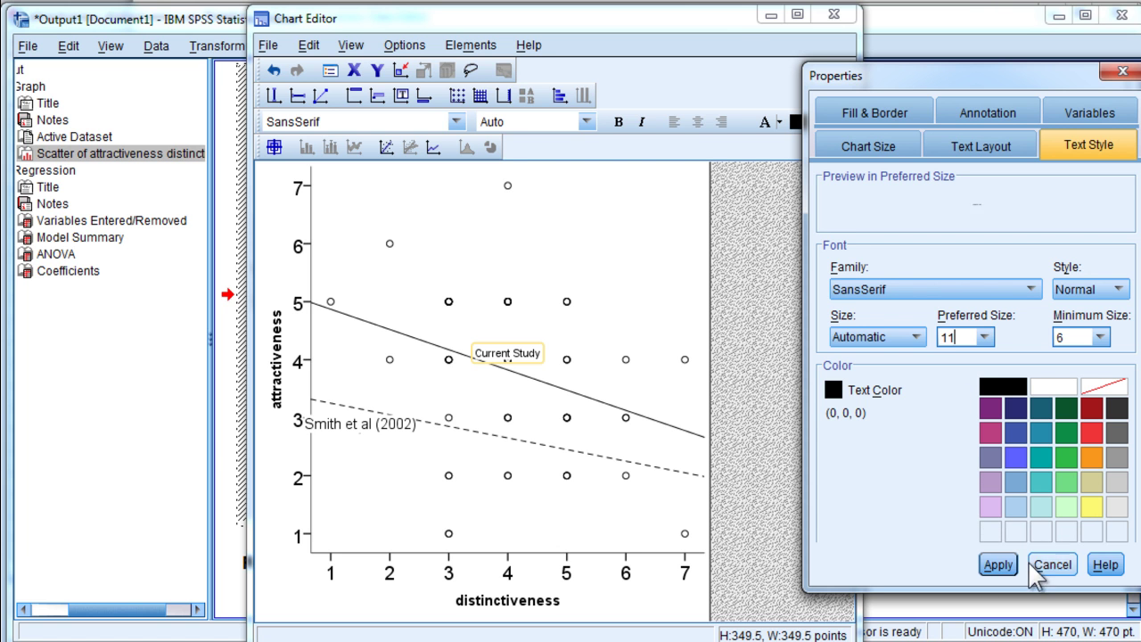
click(999, 565)
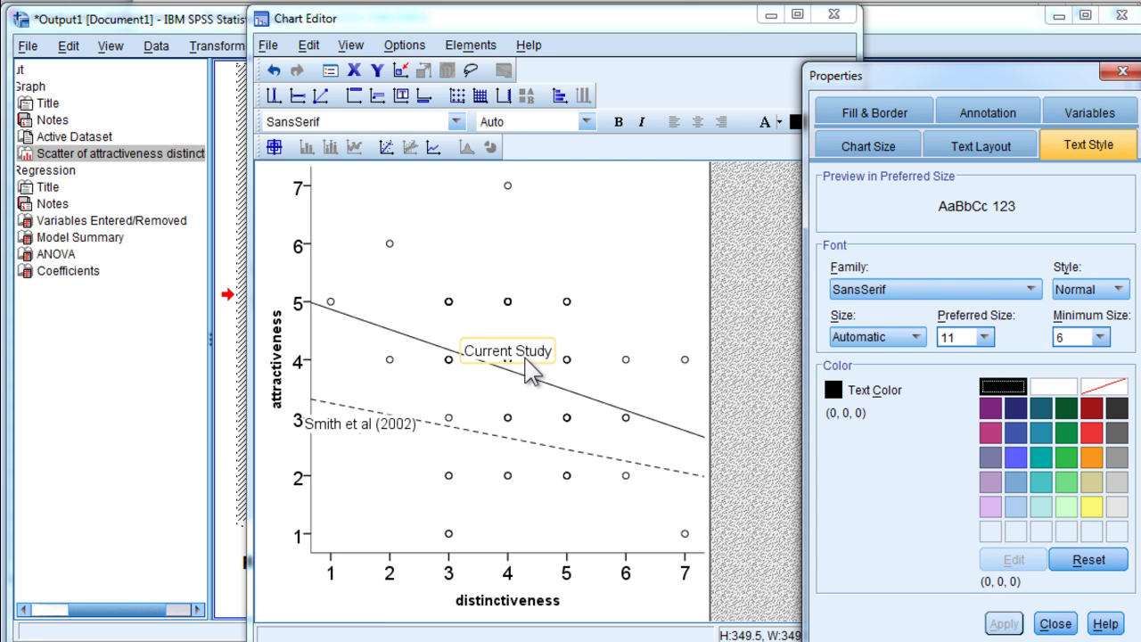
drag(526, 361, 370, 347)
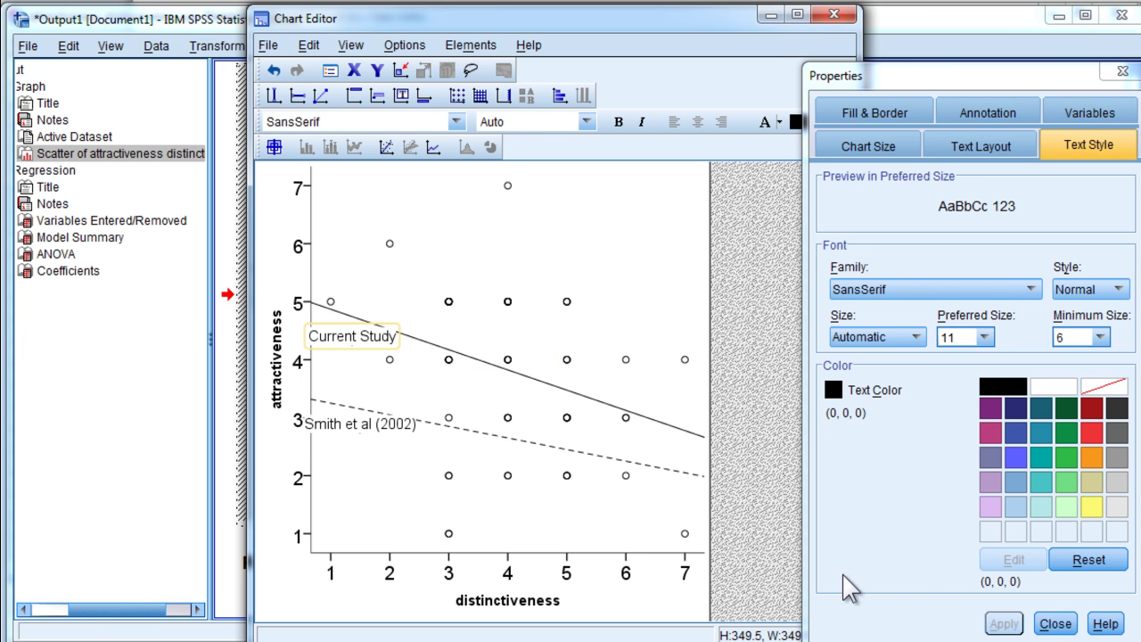
click(1056, 624)
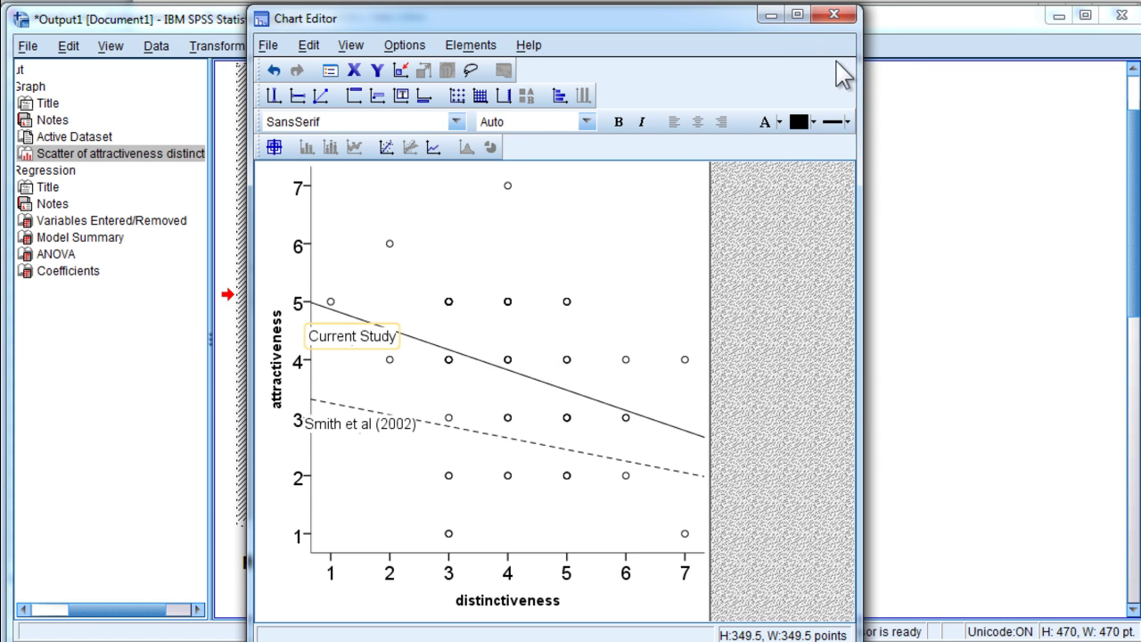
- Drag the 'Smith et al (2002)' label slightly right, clear of the axis, in the reopened chart
click(834, 18)
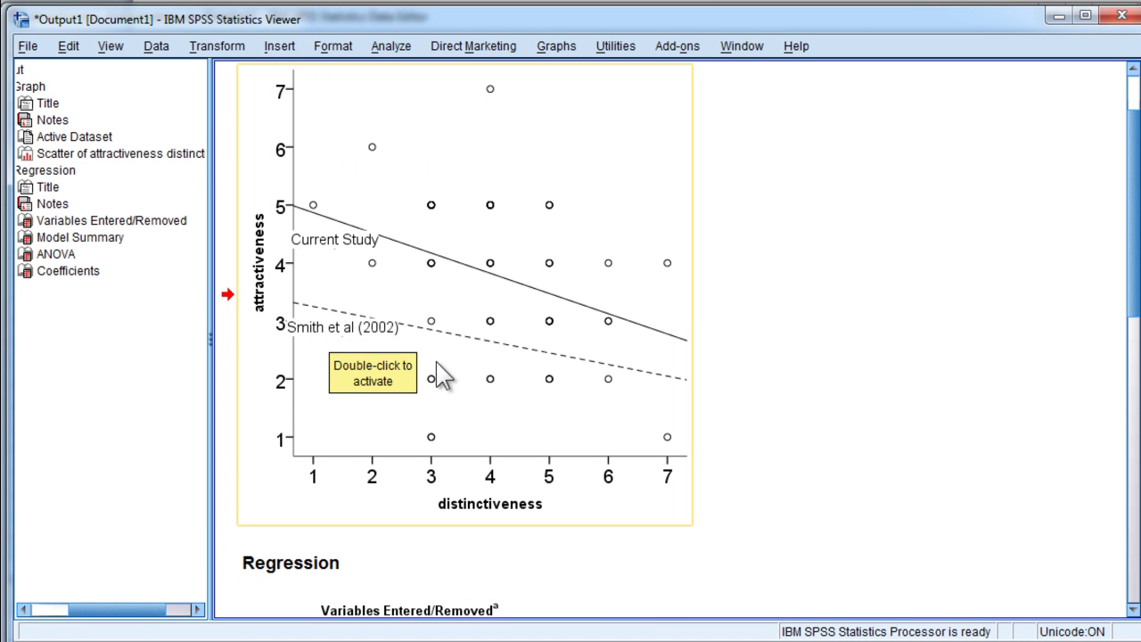
double_click(333, 352)
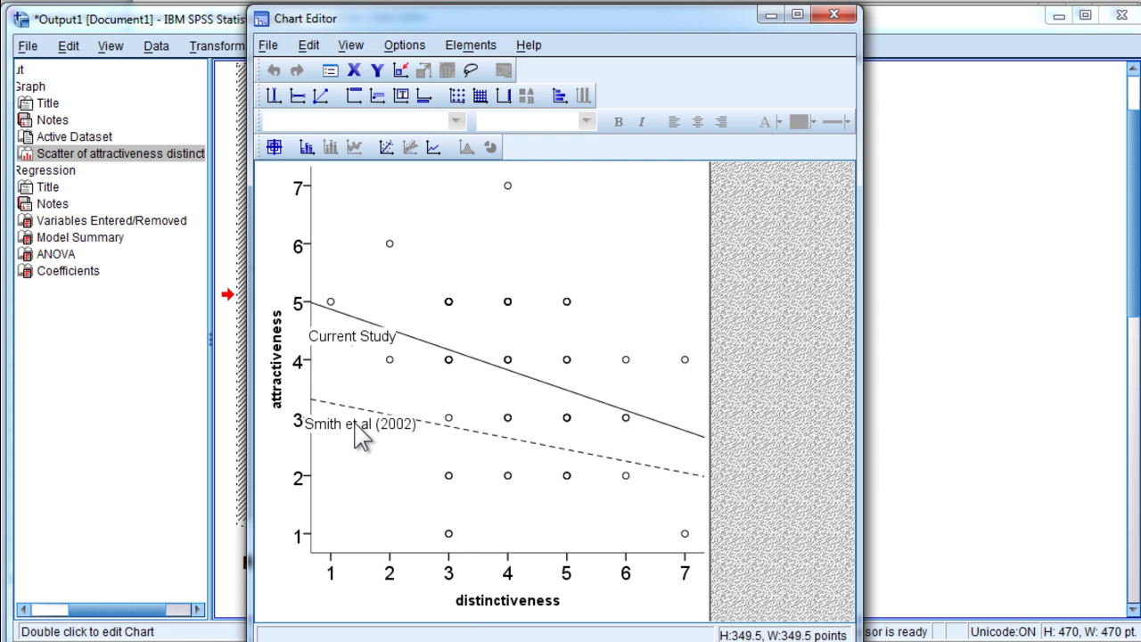
click(361, 437)
drag(355, 436, 372, 444)
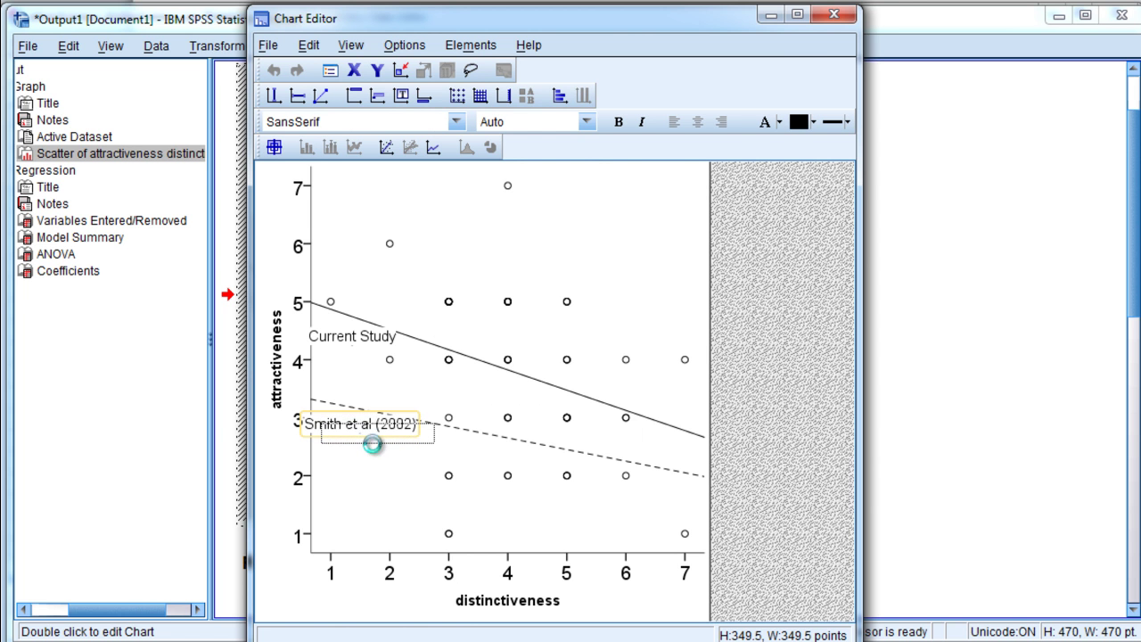
click(834, 15)
click(909, 303)
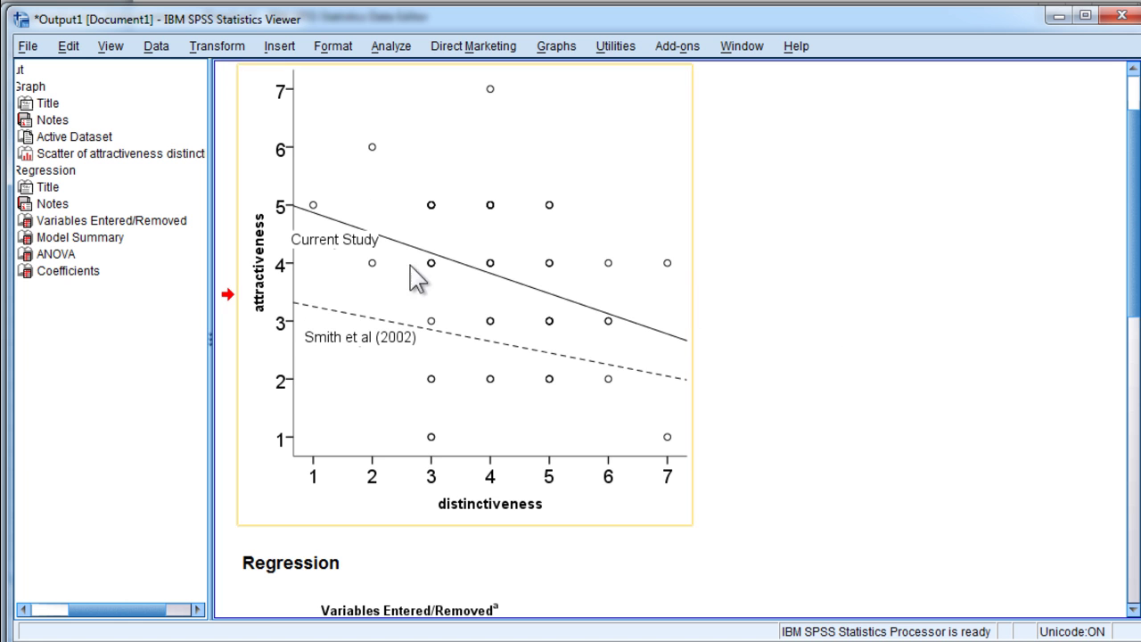
scroll(759, 364, down, 10)
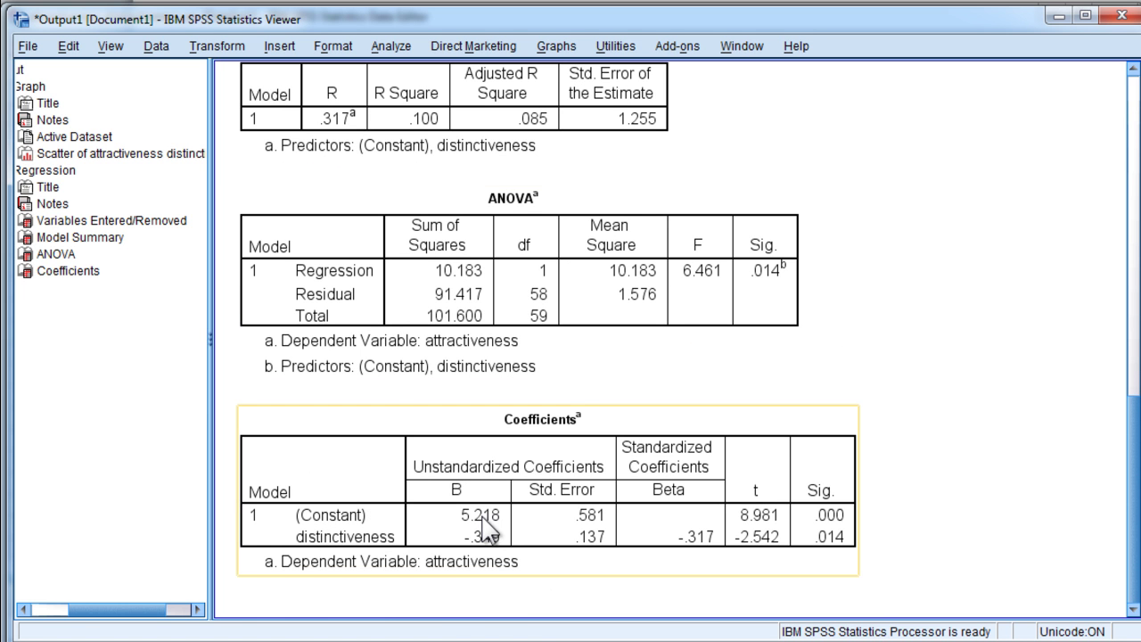
scroll(489, 532, up, 10)
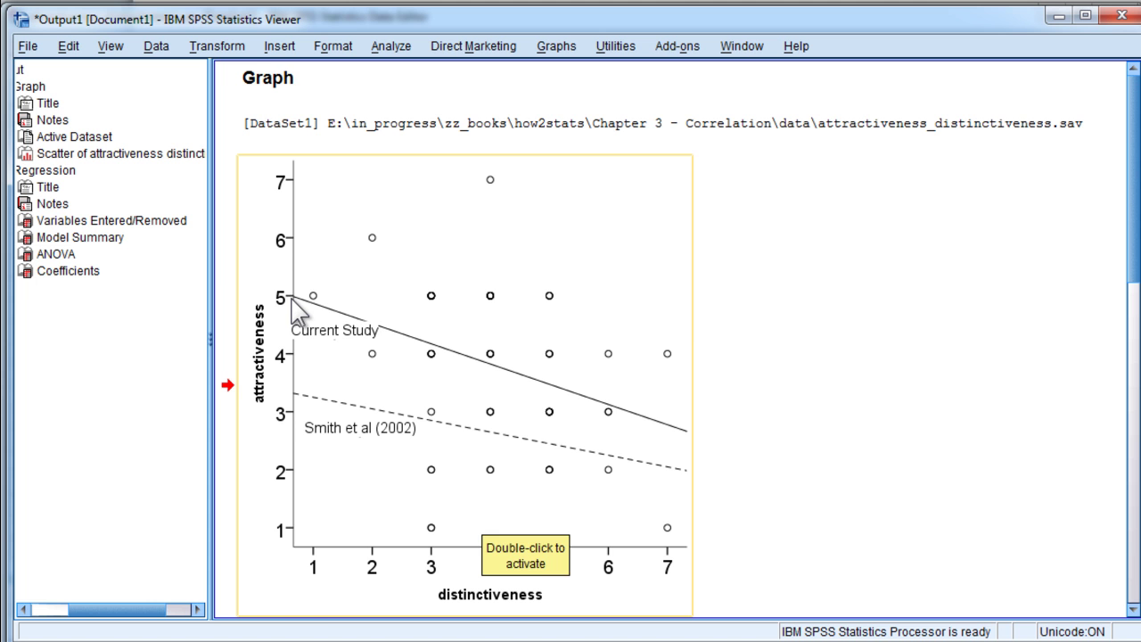
scroll(328, 438, down, 2)
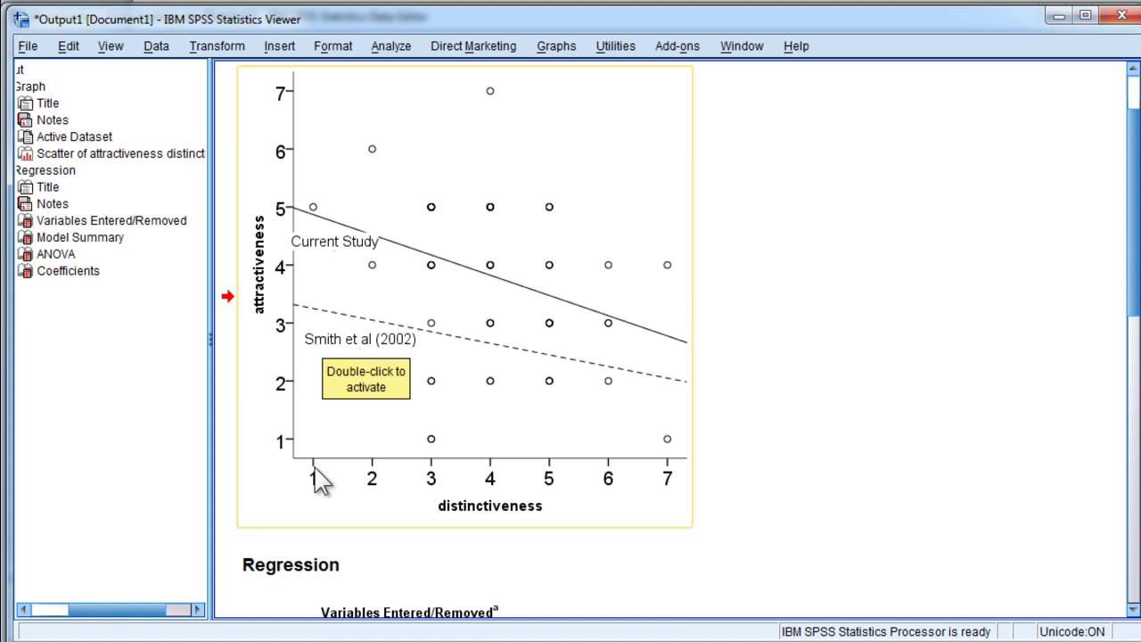
- Set the x-axis lower margin to 10 in the distinctiveness axis scale settings
double_click(313, 466)
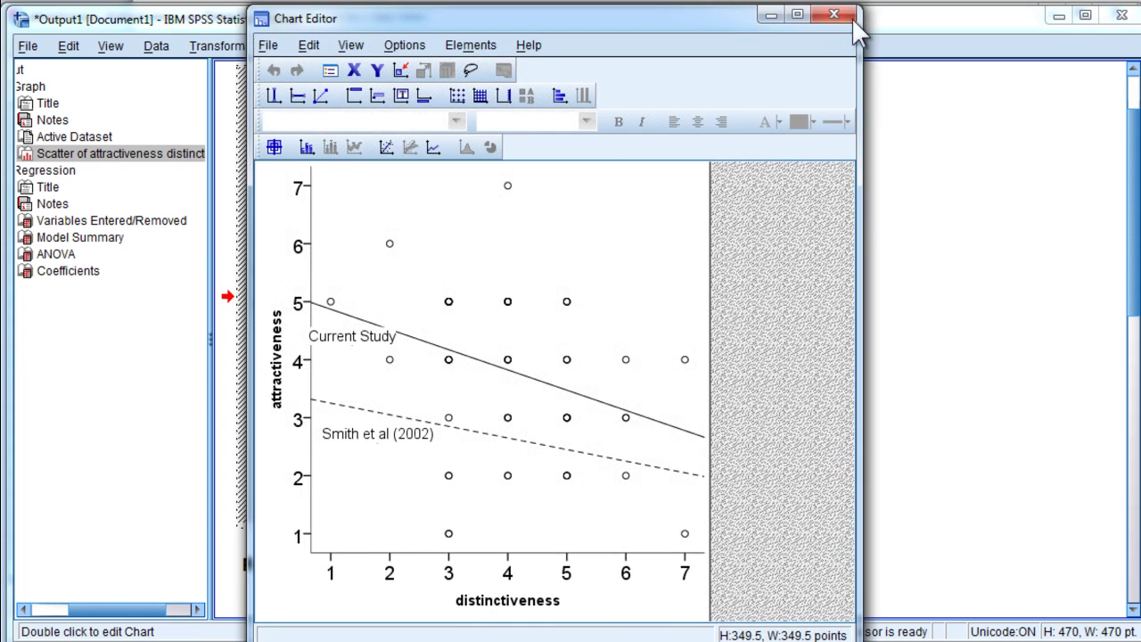
click(834, 16)
double_click(318, 492)
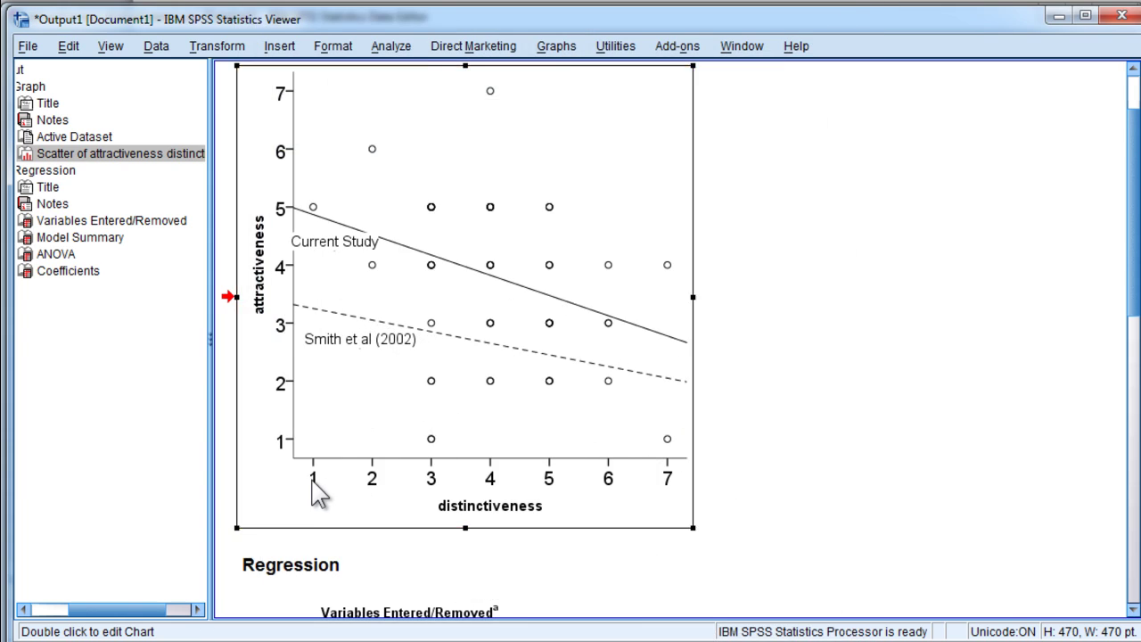
double_click(335, 571)
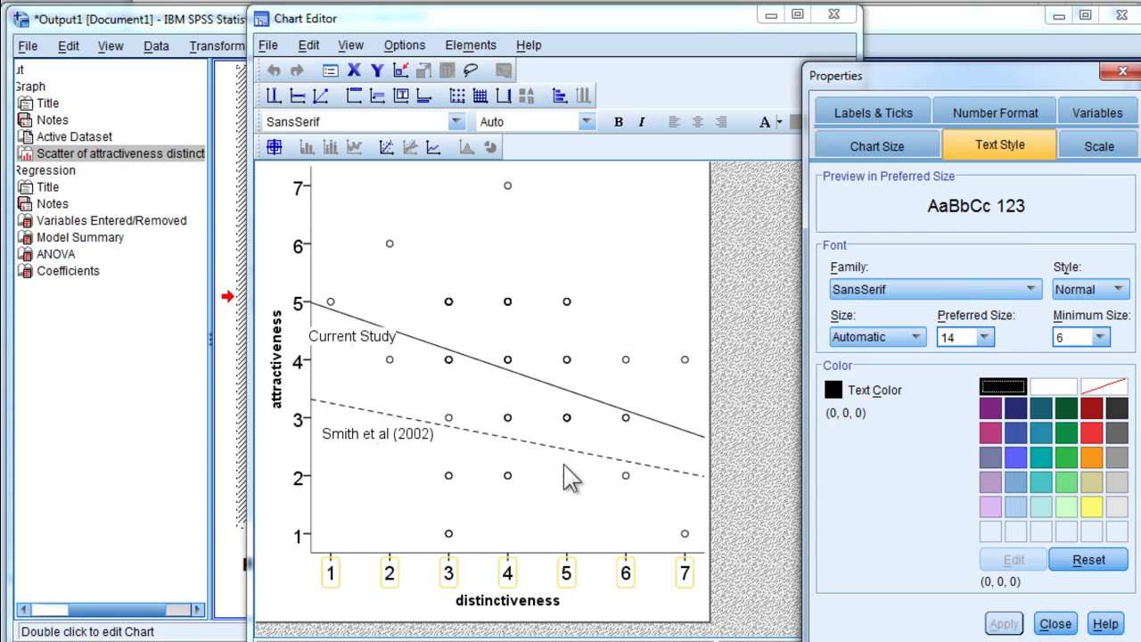
click(1099, 146)
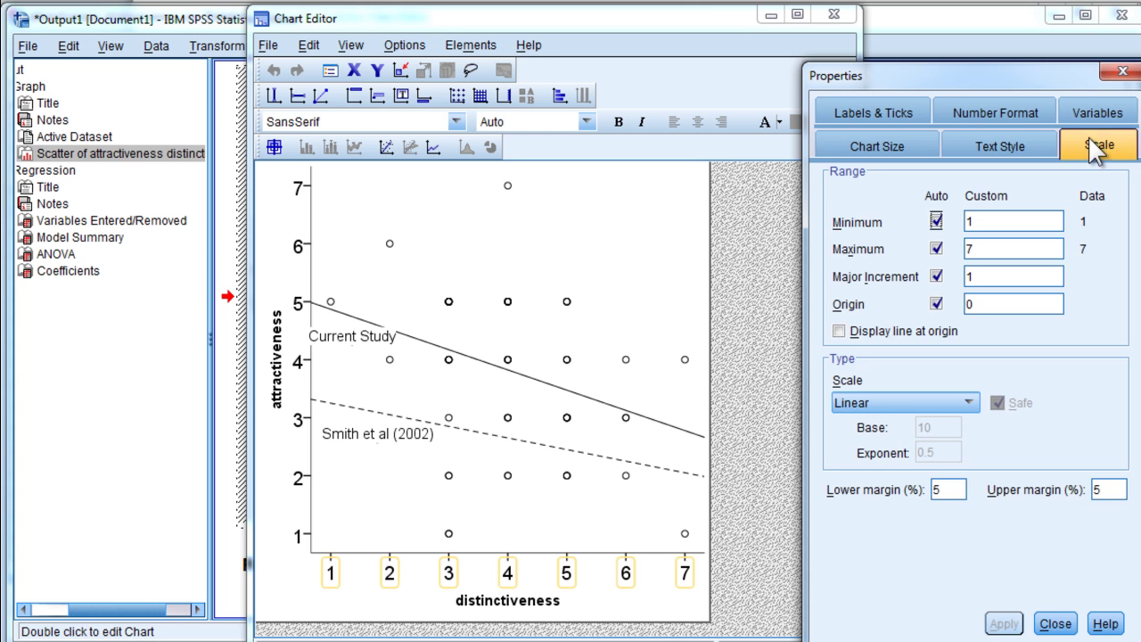
double_click(936, 490)
text(1)
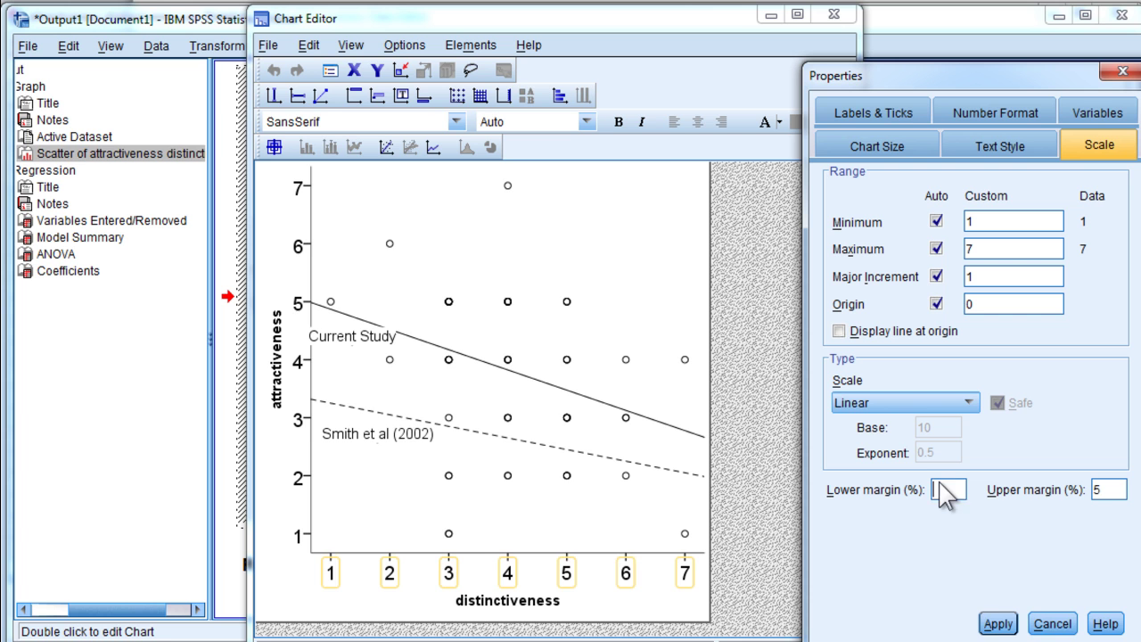
text(0)
click(997, 623)
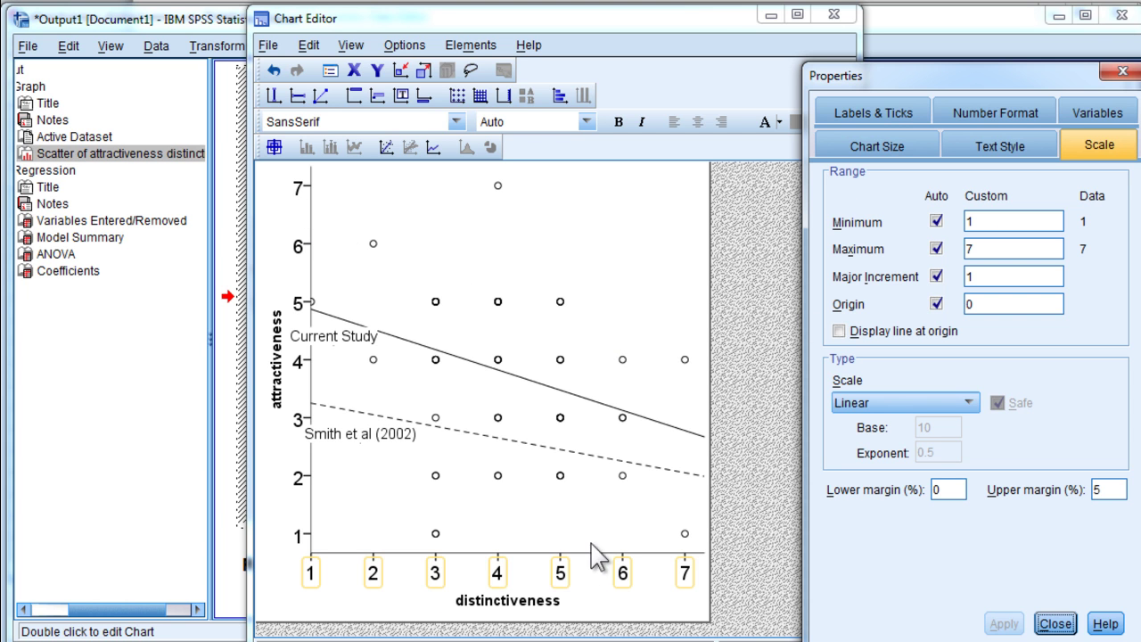
- Set the distinctiveness axis custom minimum to 0 and apply it
click(904, 140)
click(1100, 145)
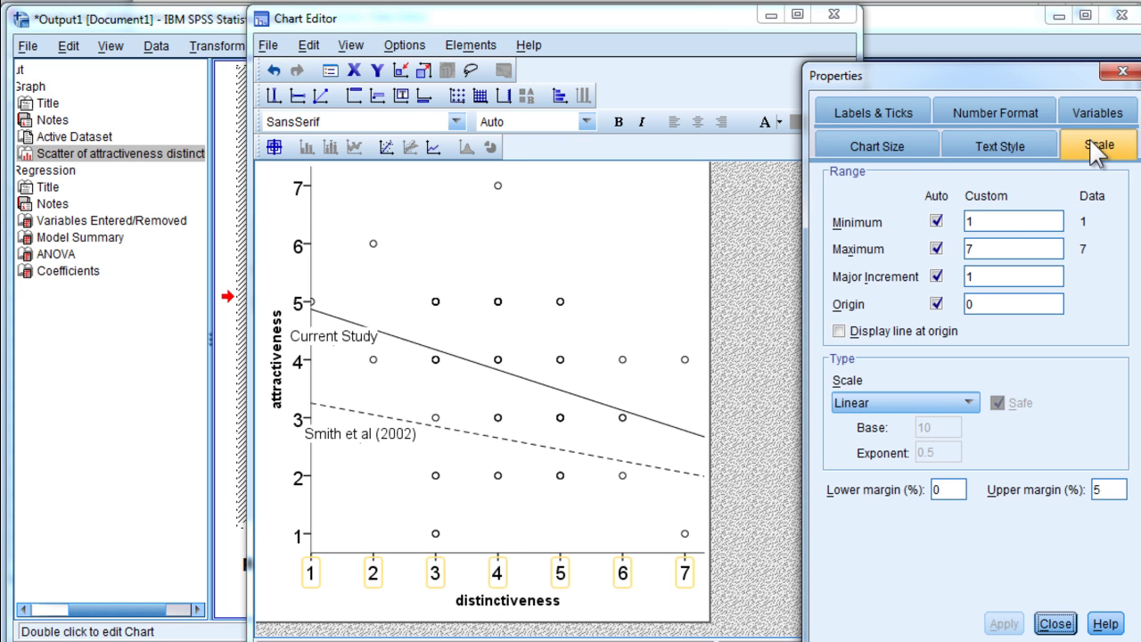
double_click(970, 222)
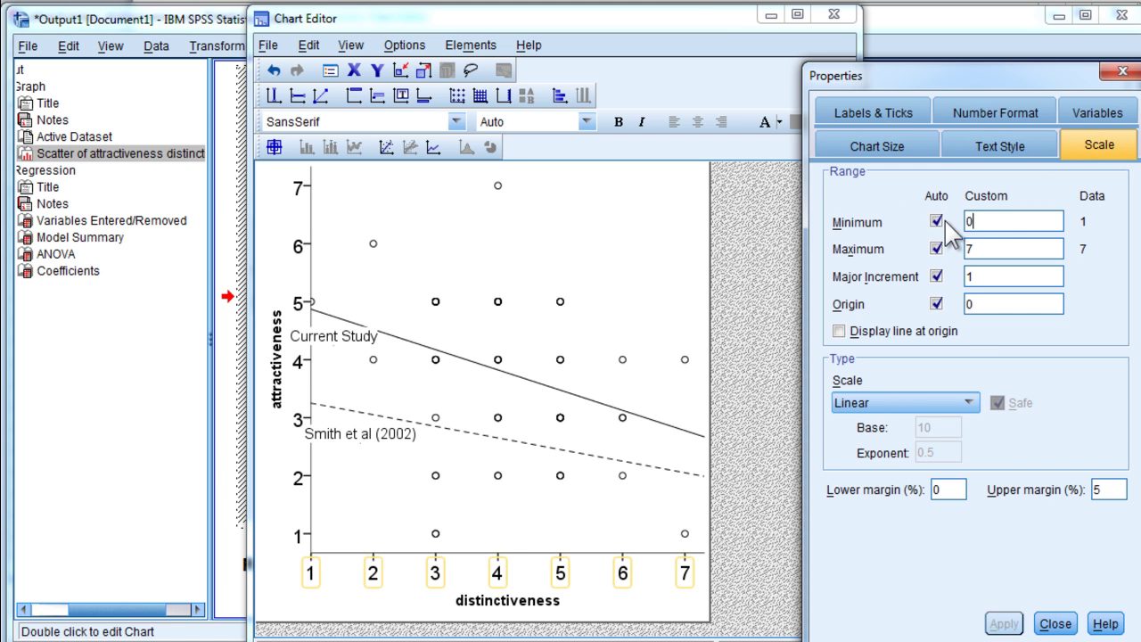
click(1001, 623)
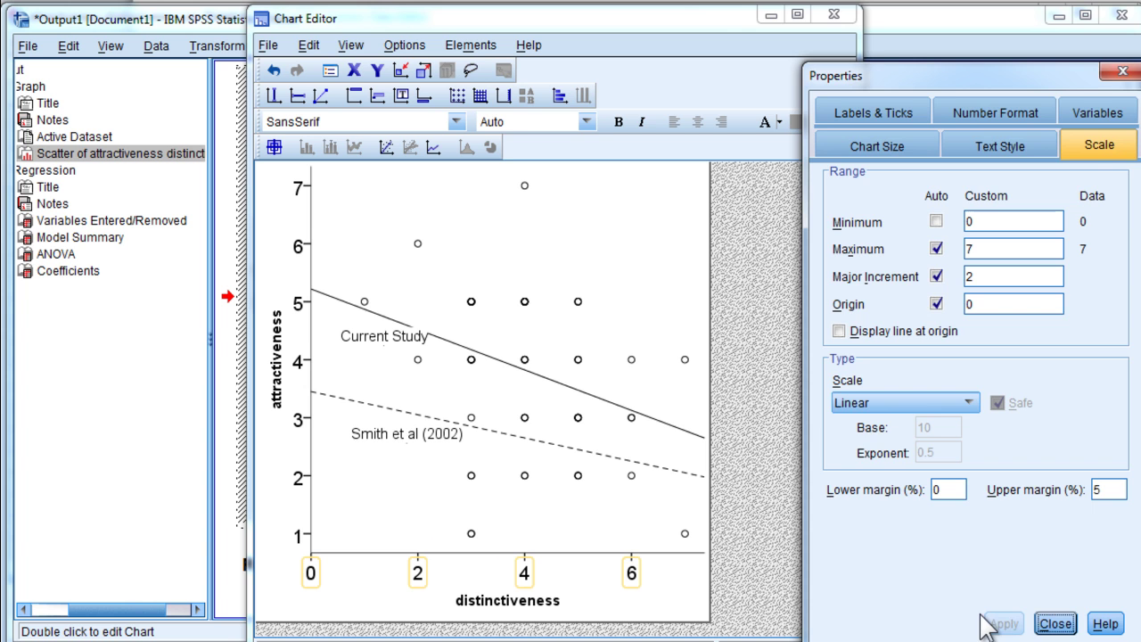
click(1055, 624)
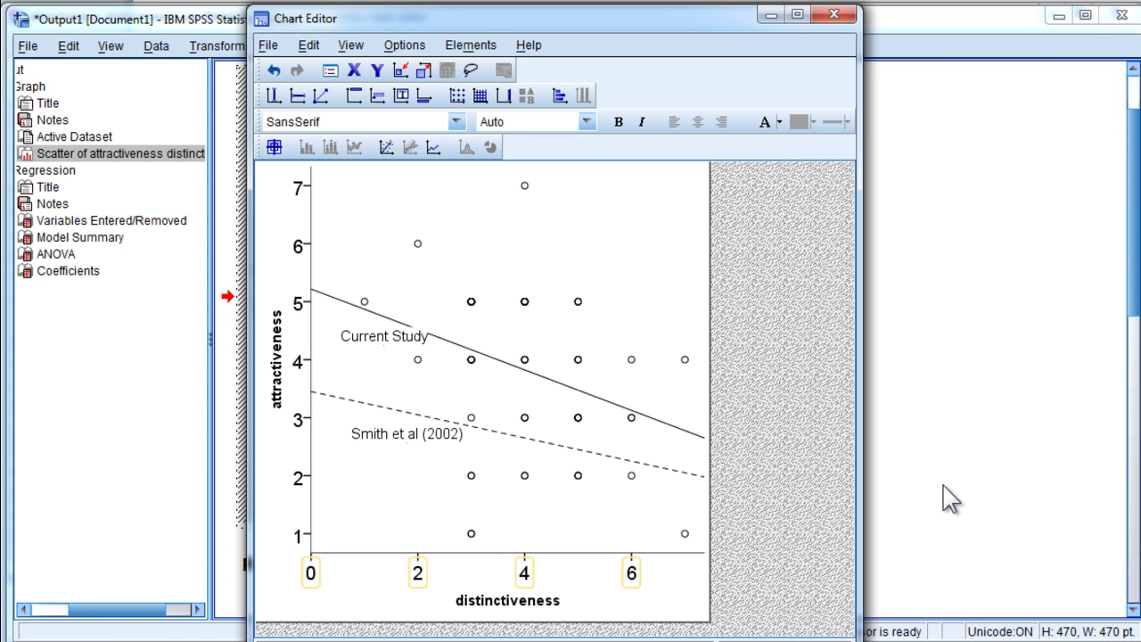
- Move the 'Current Study' and 'Smith et al (2002)' labels up-left beside their lines
click(390, 346)
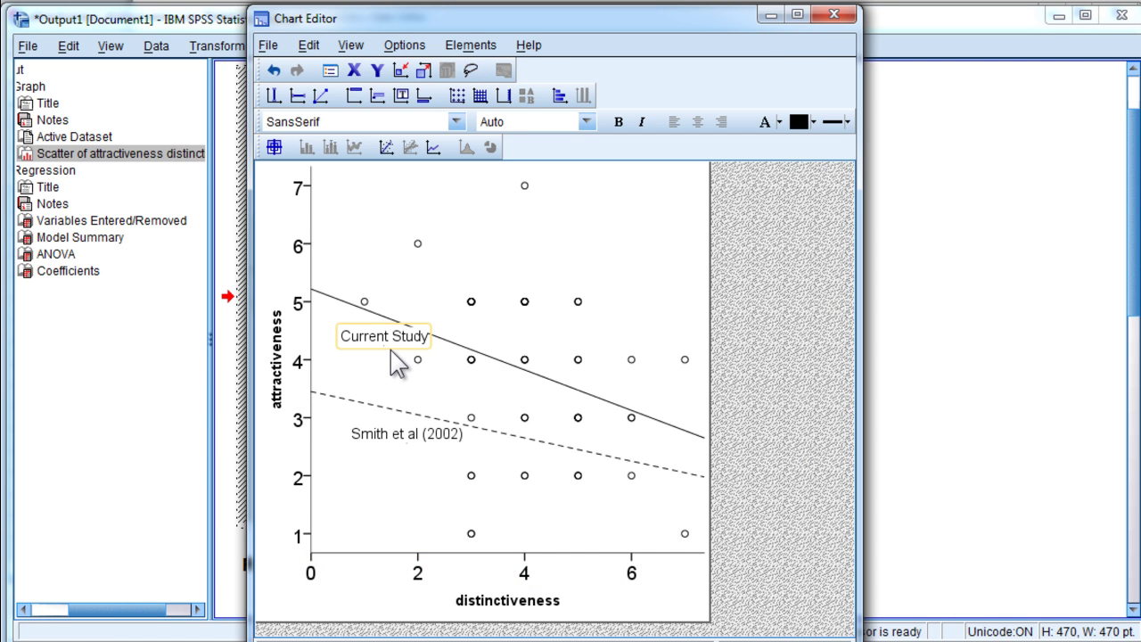
drag(391, 347, 362, 331)
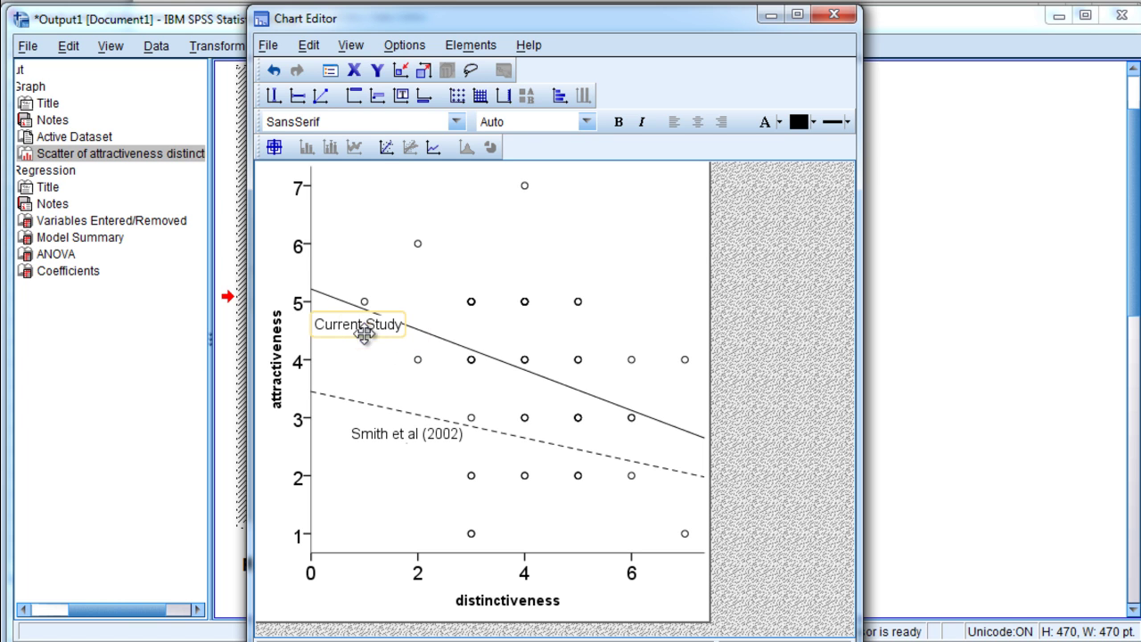
click(399, 450)
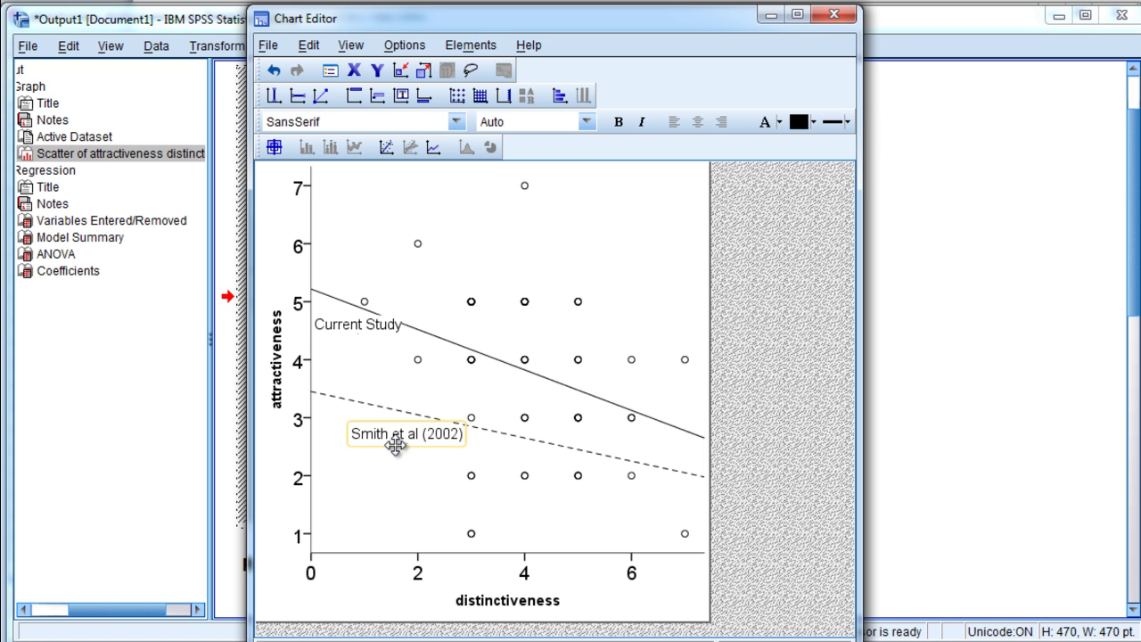
drag(395, 445, 360, 435)
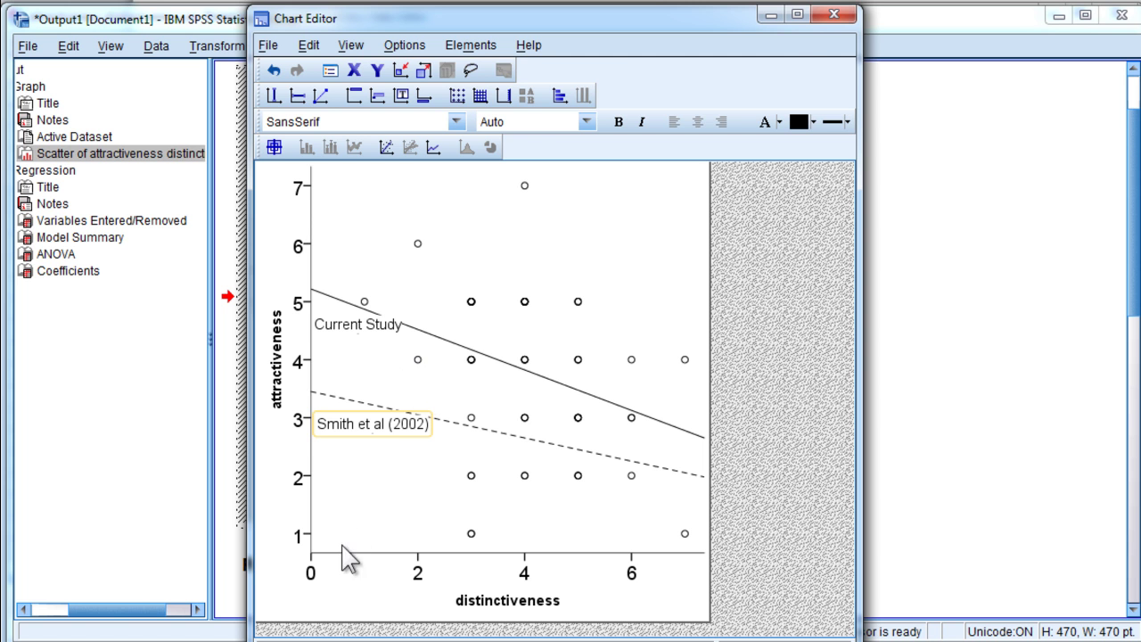
- Set the distinctiveness axis major increment to 1 and close the Chart Editor
double_click(420, 579)
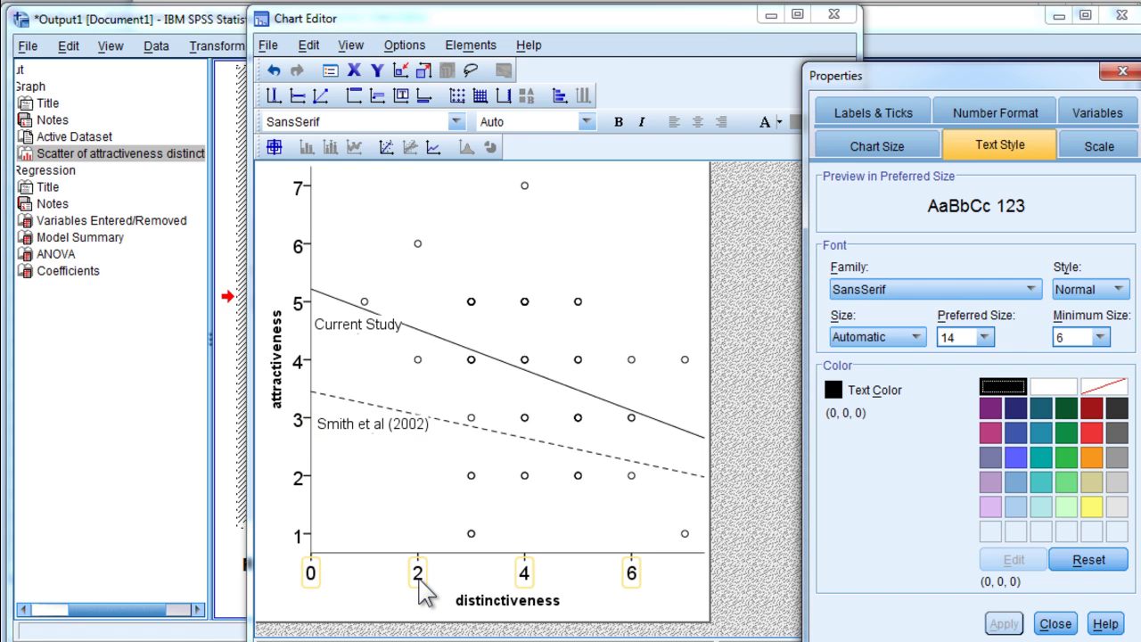
click(1106, 146)
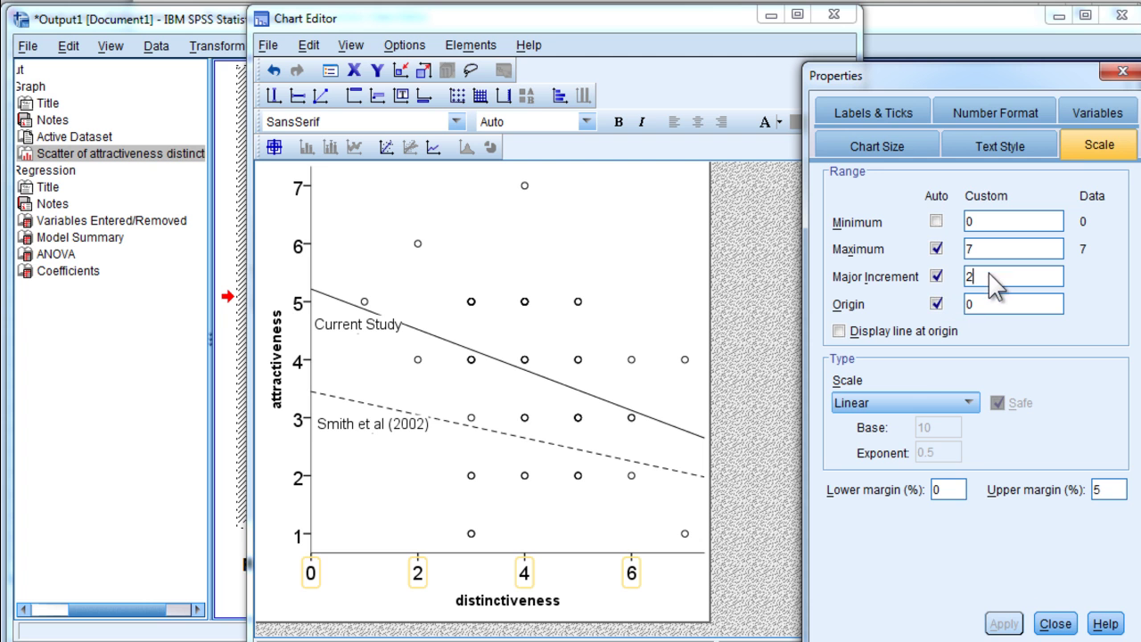
drag(989, 273, 950, 275)
text(1)
click(1005, 622)
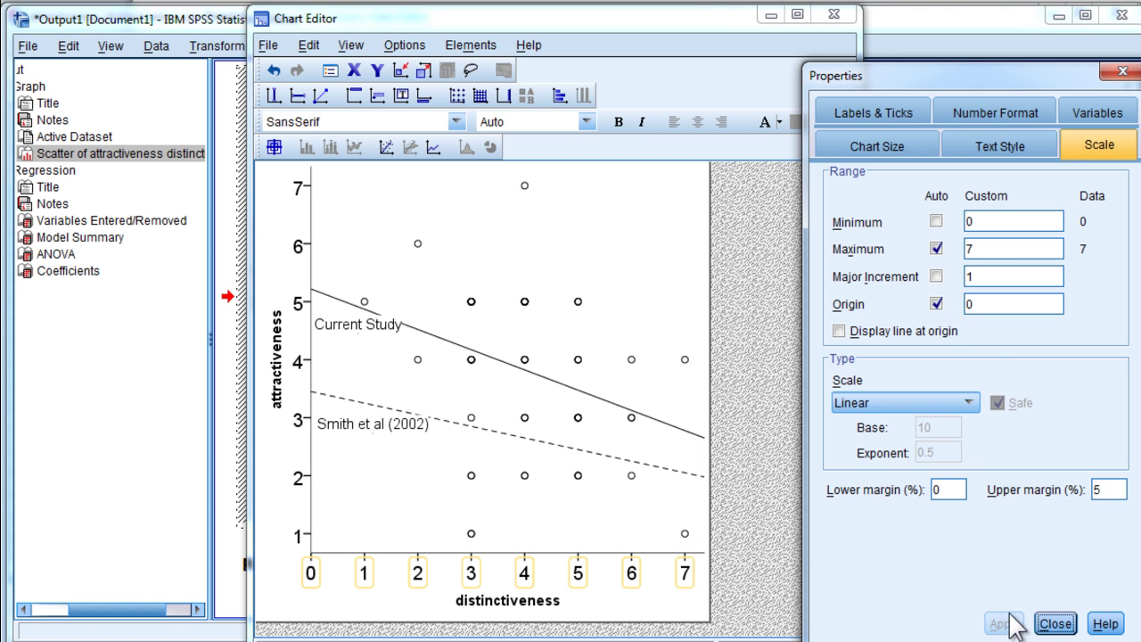
click(1056, 624)
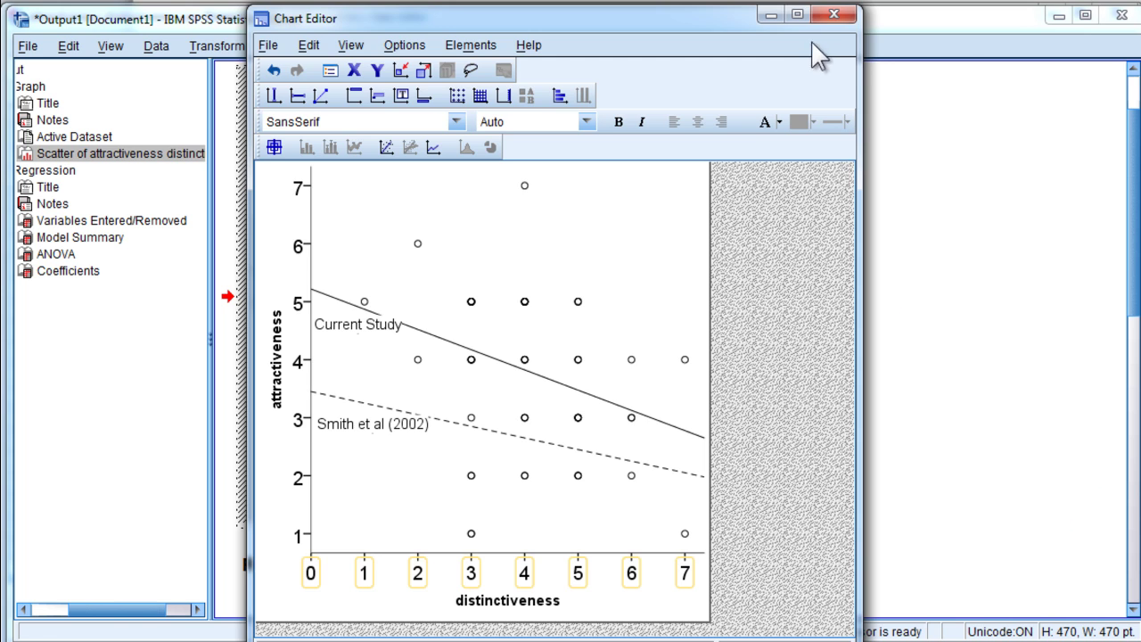
click(834, 15)
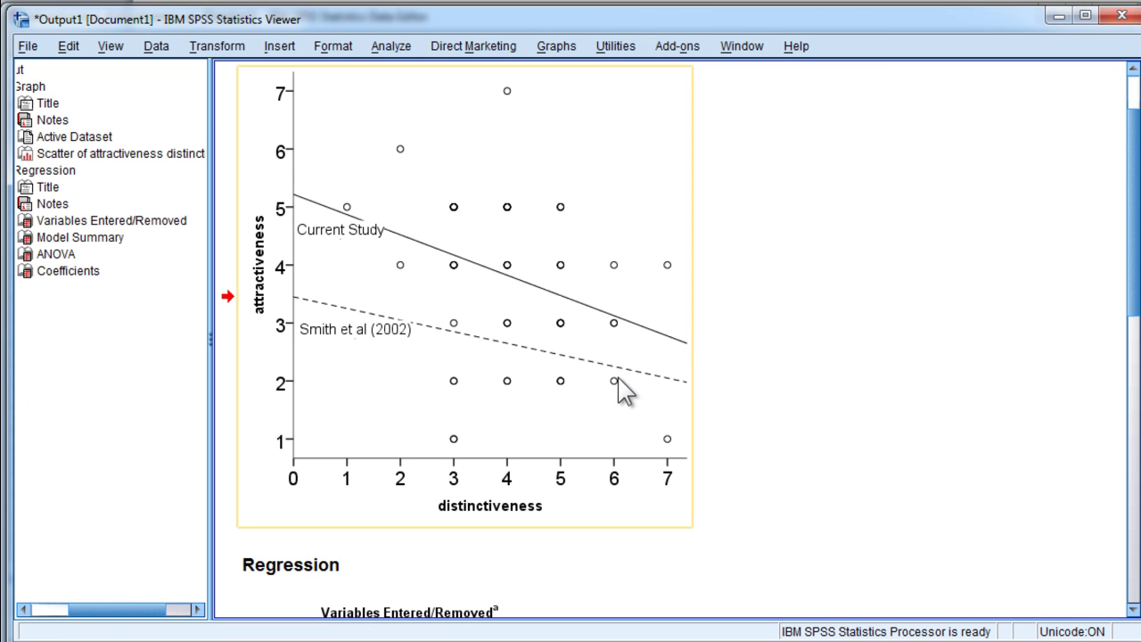
- Give the 'Current Study' label a transparent fill and close the Chart Editor
double_click(375, 239)
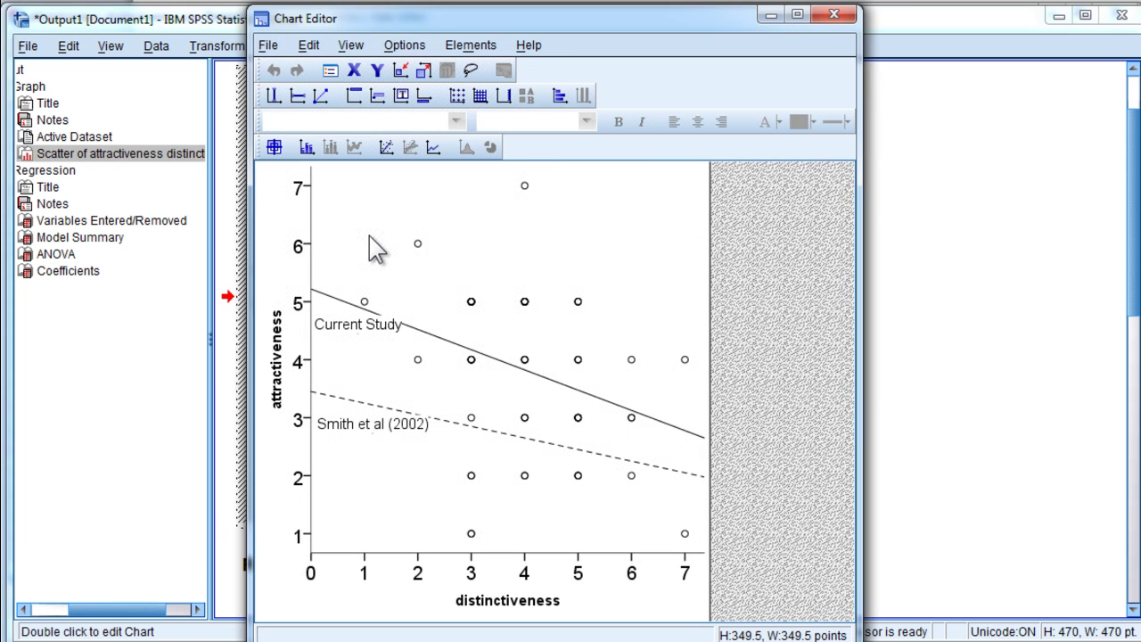
click(379, 335)
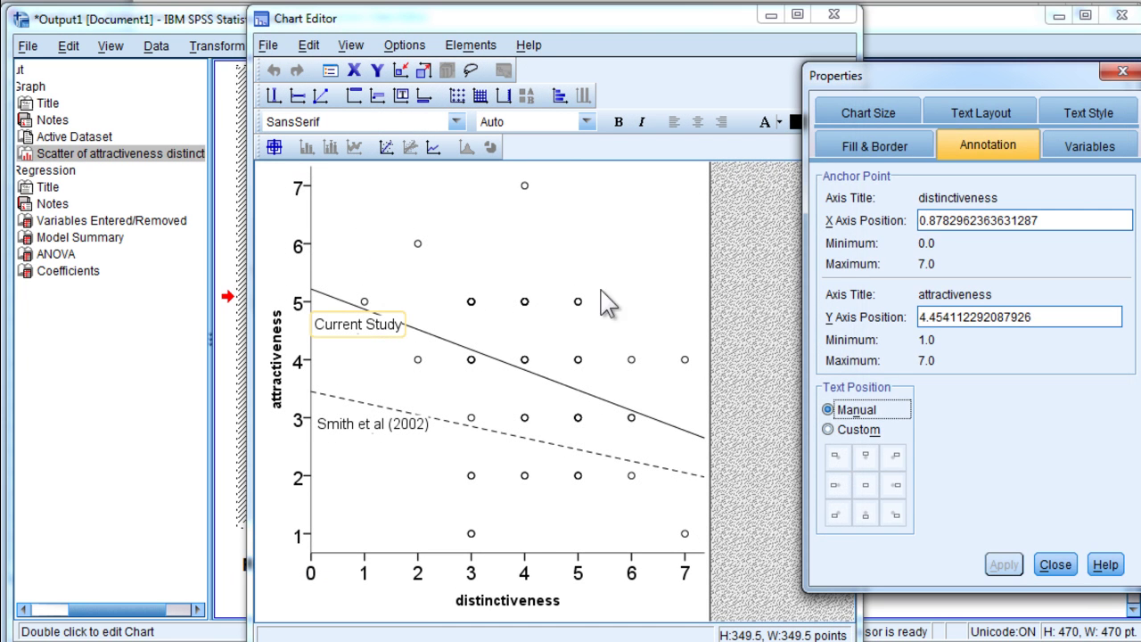
click(872, 144)
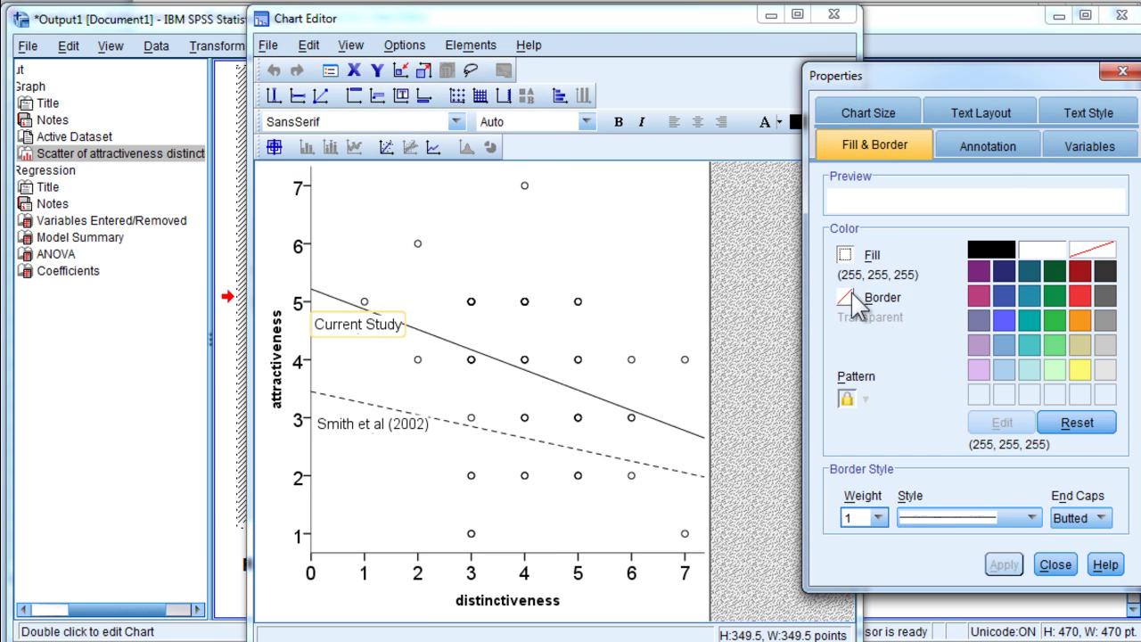
click(1092, 250)
click(1004, 565)
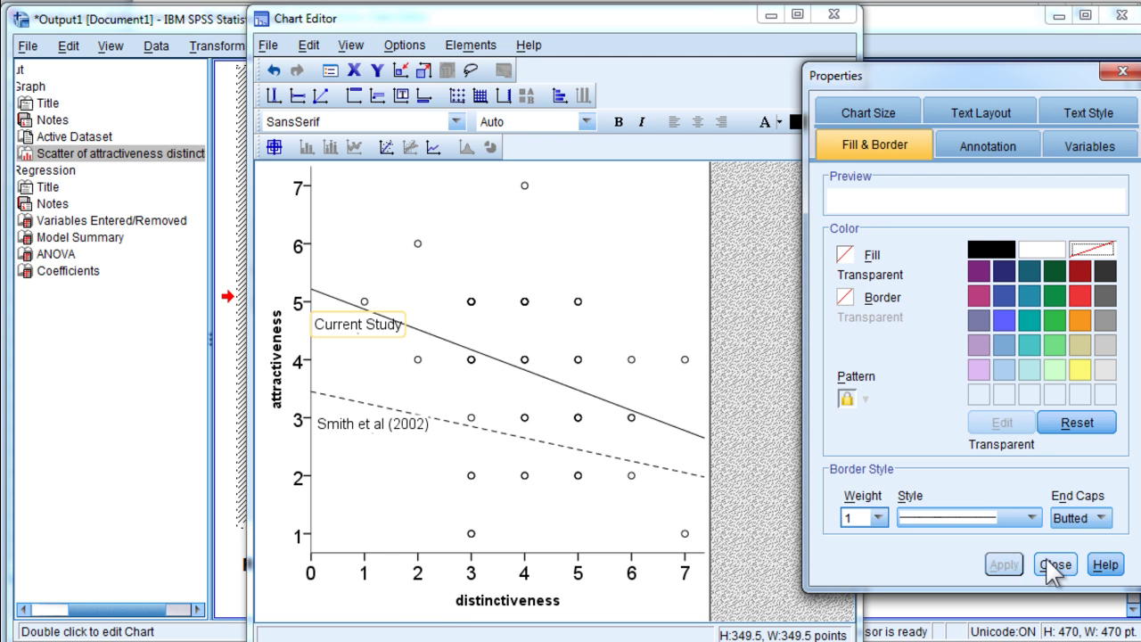
click(1054, 565)
click(832, 15)
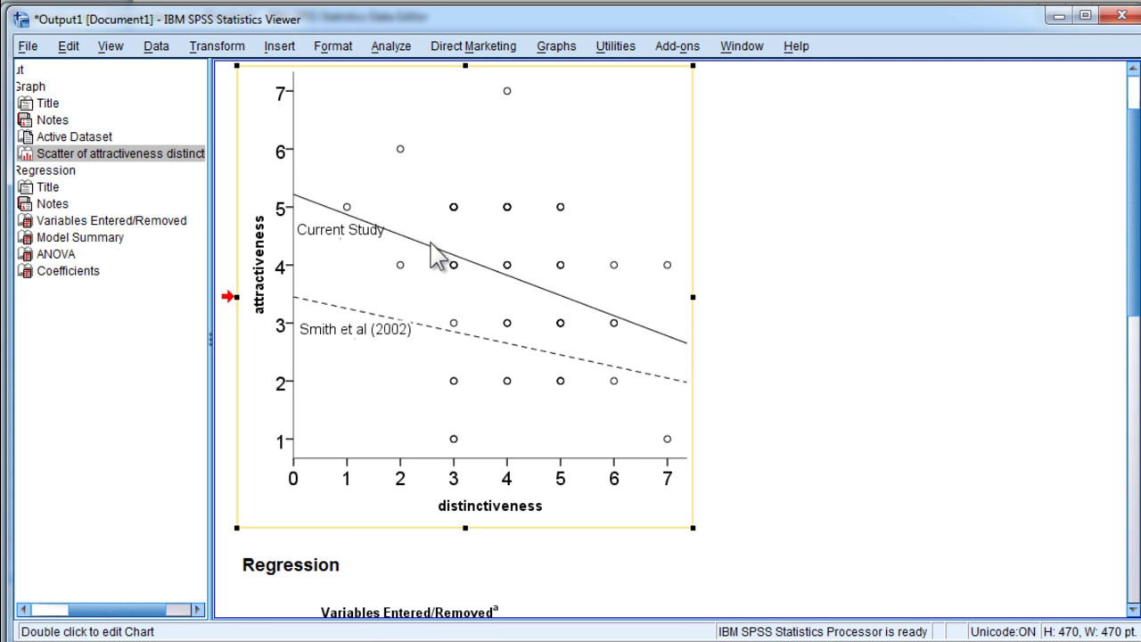
scroll(433, 247, down, 15)
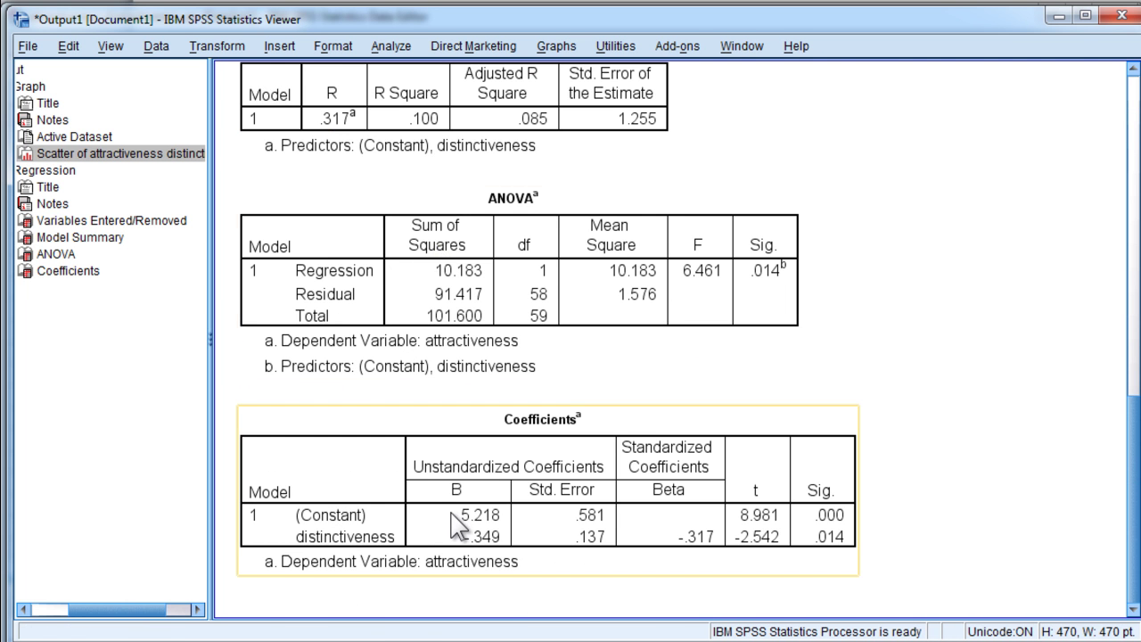
scroll(457, 526, up, 15)
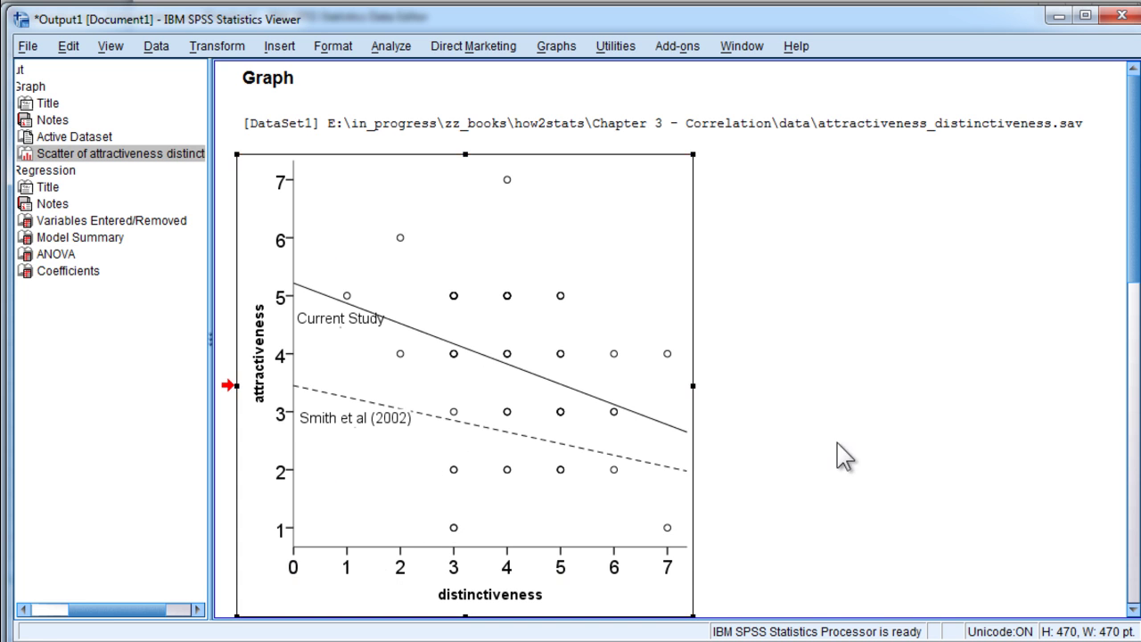
click(932, 372)
scroll(928, 344, down, 3)
scroll(928, 345, up, 3)
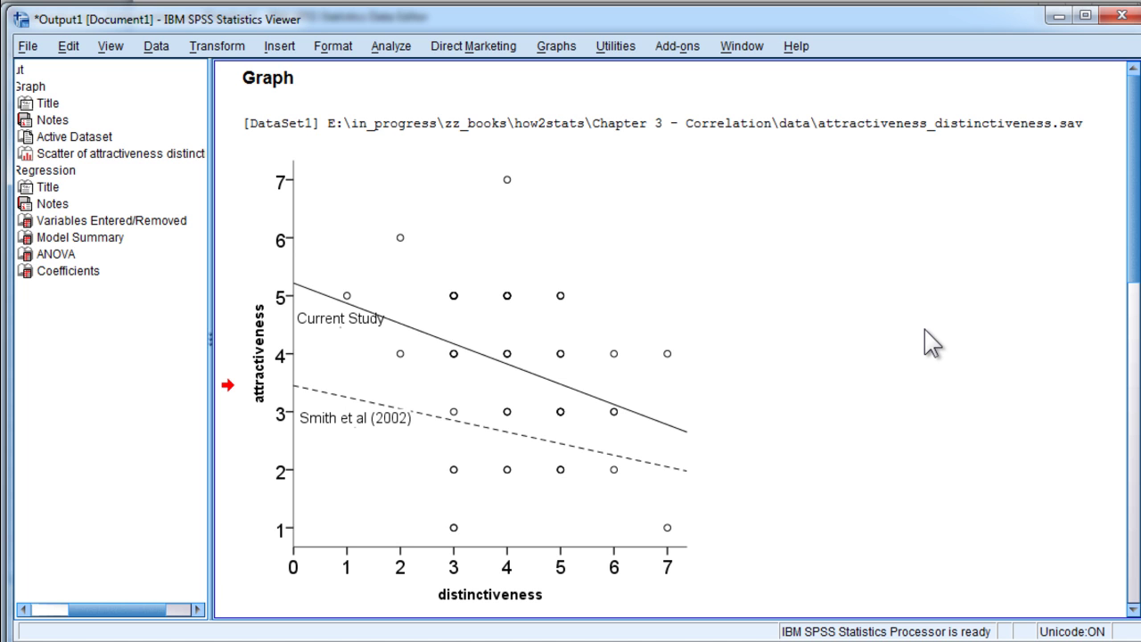
click(247, 484)
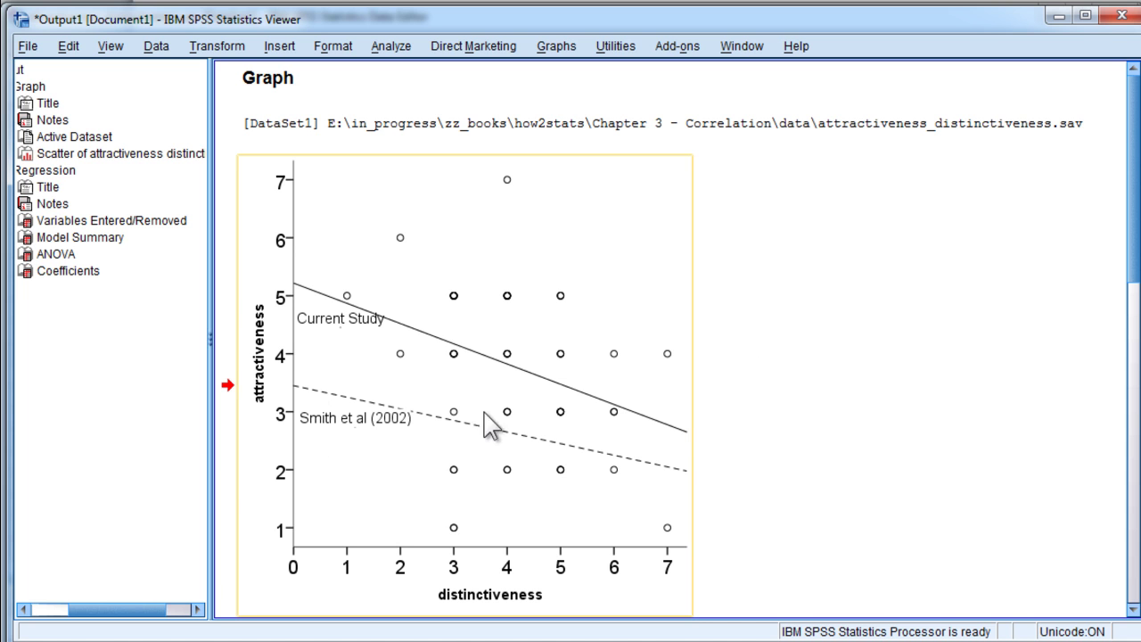
click(733, 433)
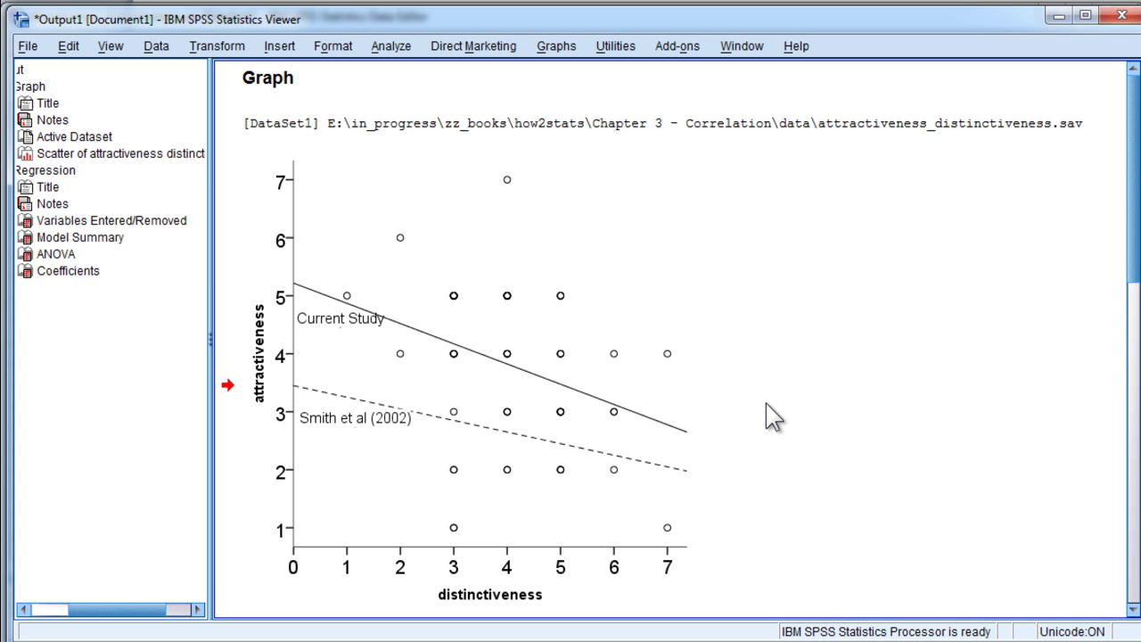
click(609, 376)
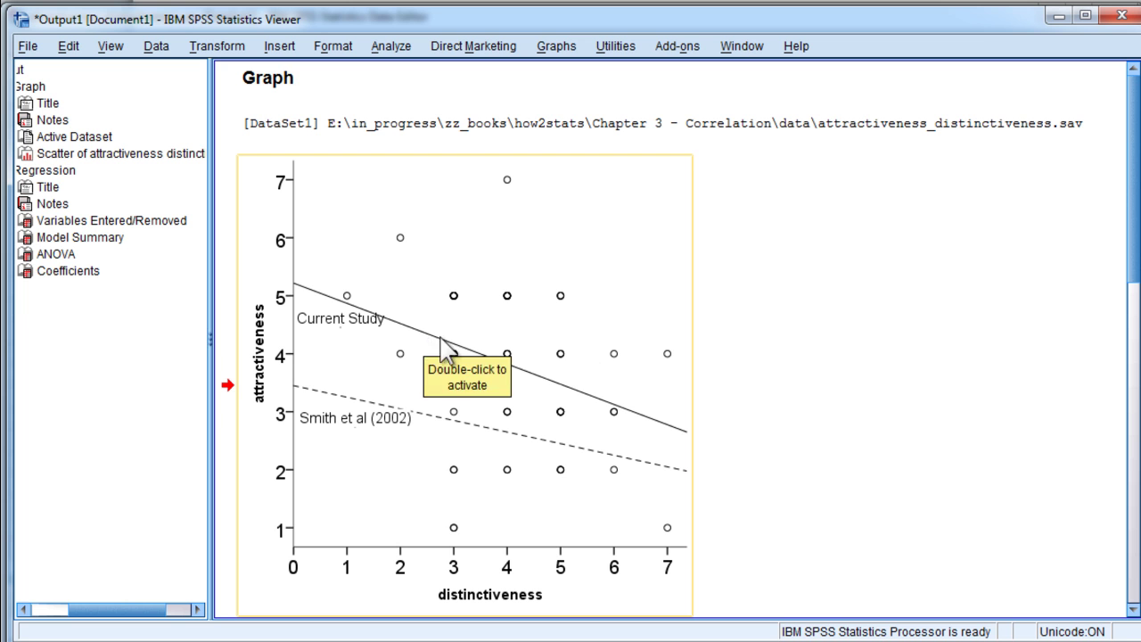
click(834, 385)
click(636, 402)
click(910, 436)
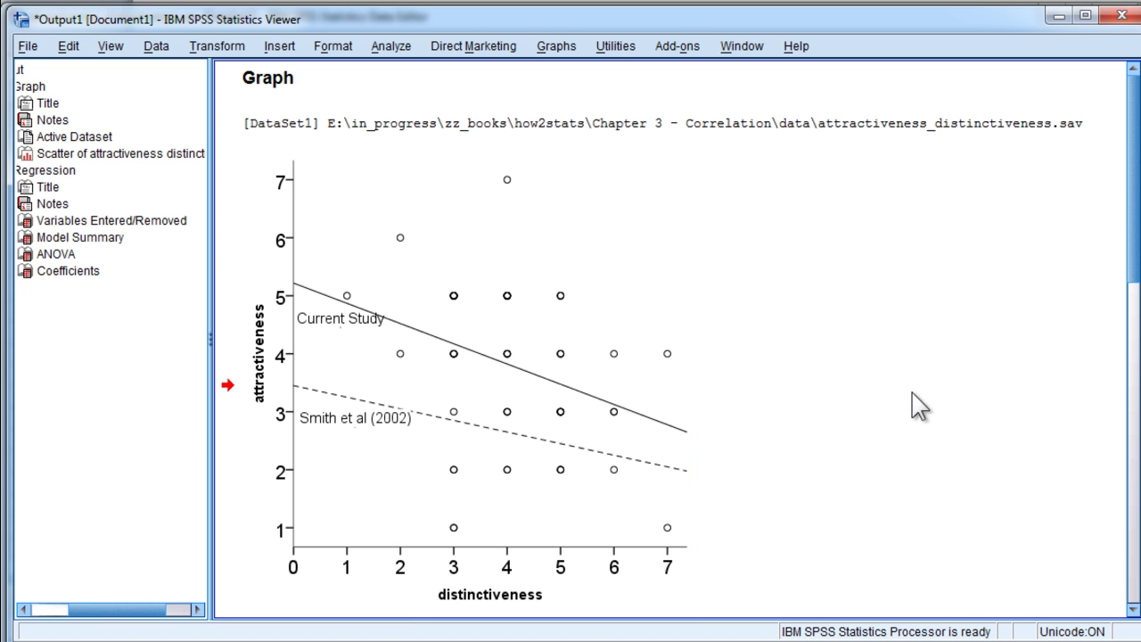